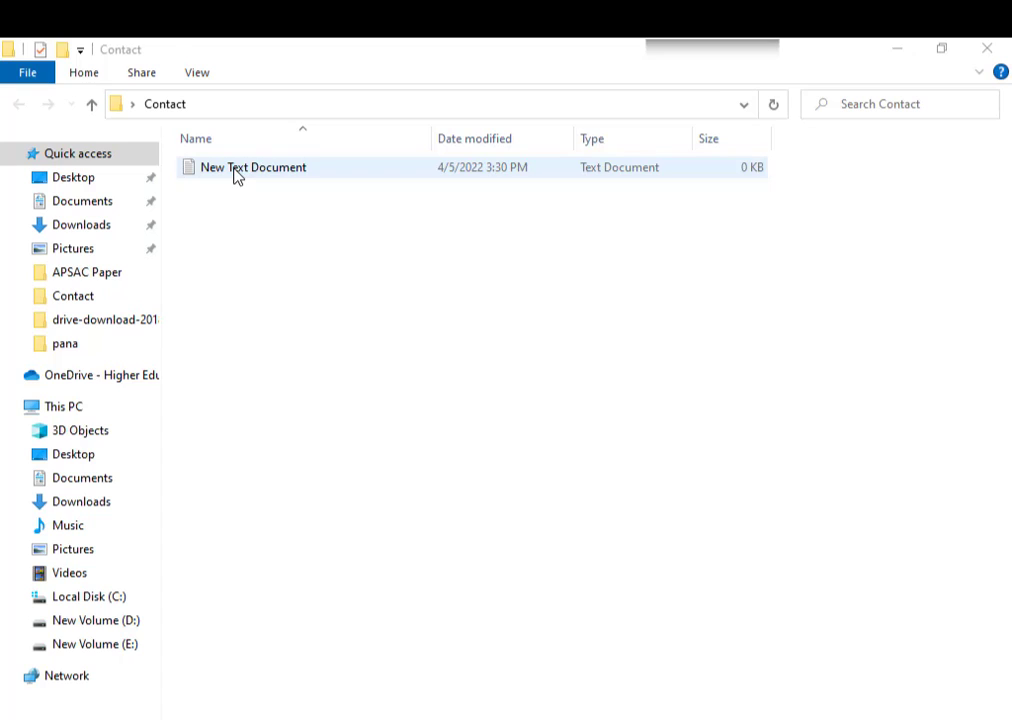
Open the empty New Text Document and type the greeting 'Assalam O Alaikum viwers'
double_click(236, 174)
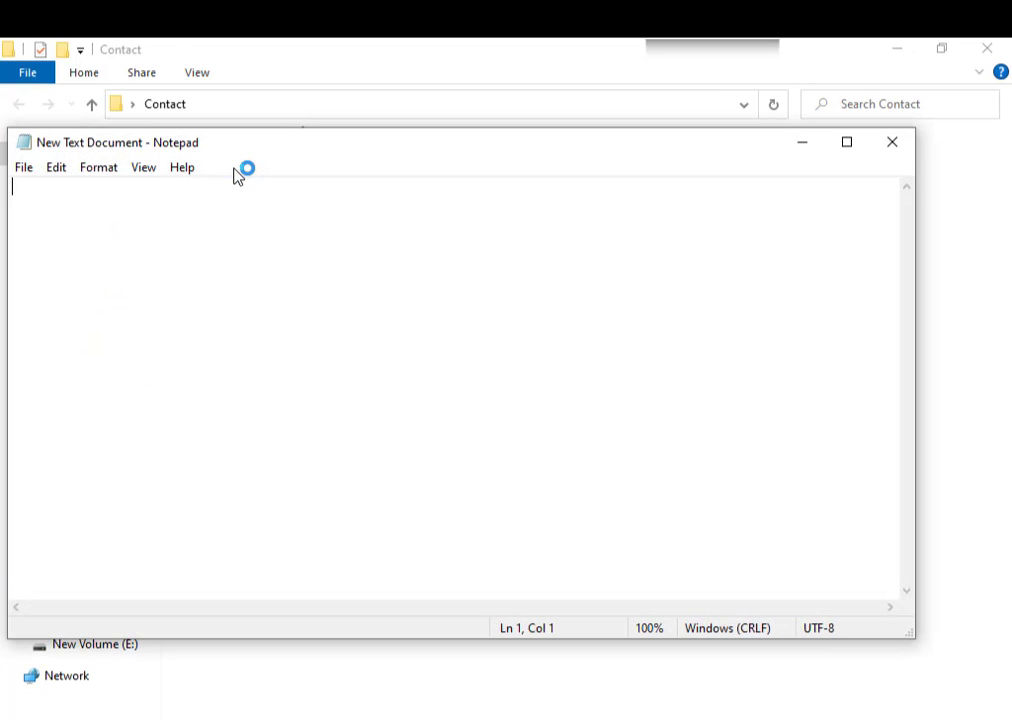
type("Assala")
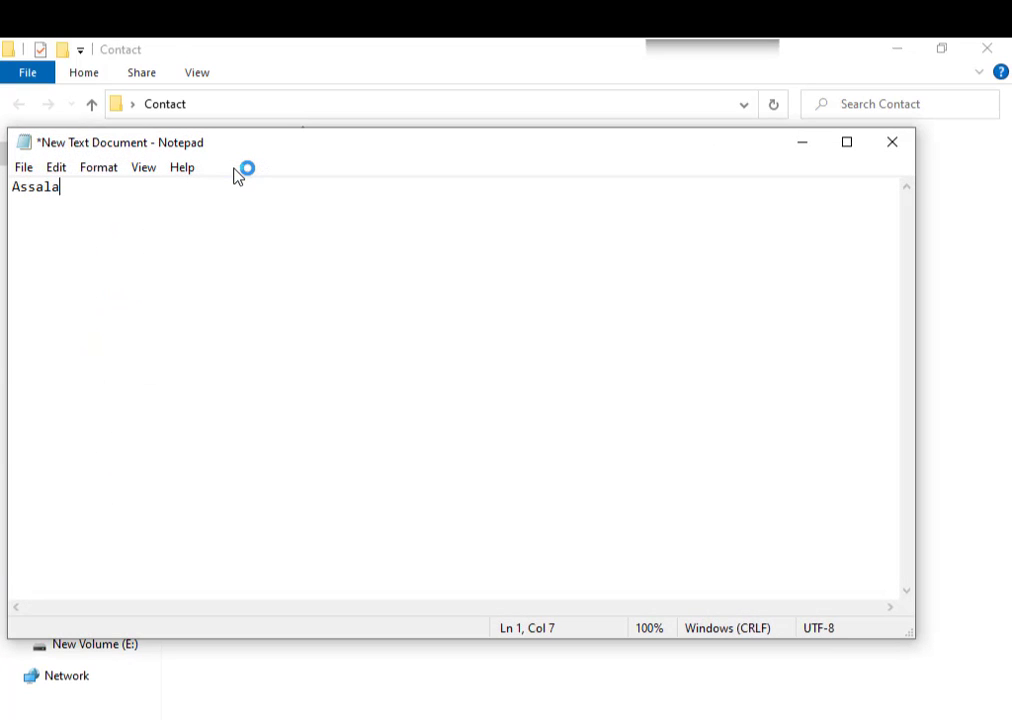
type("m O ")
type("Alaiku")
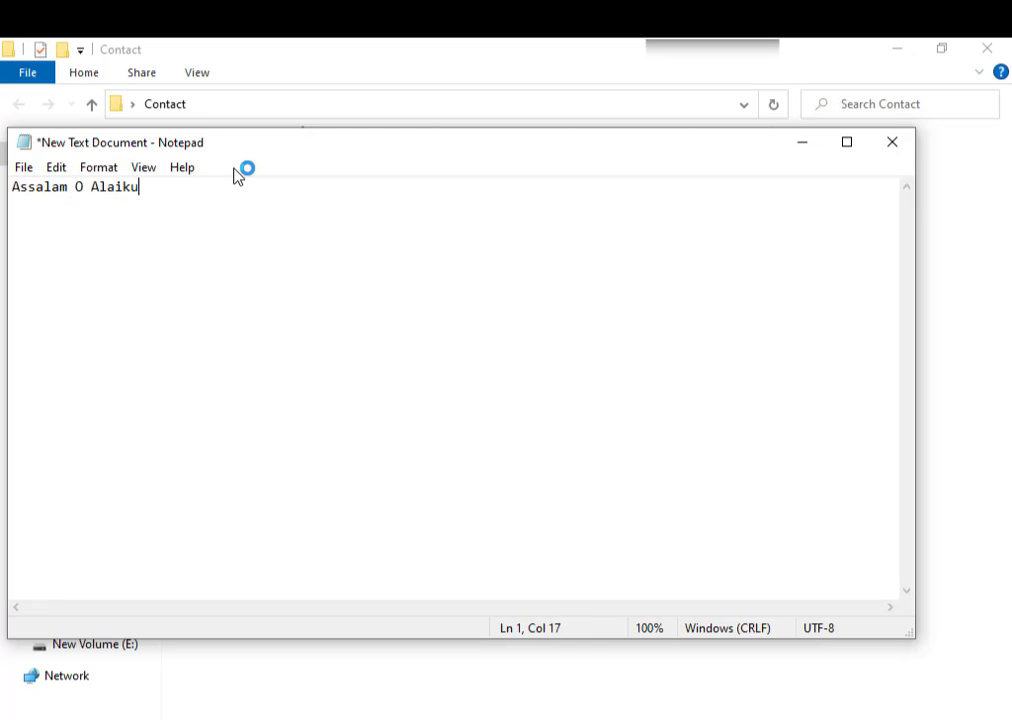
type("m")
type(" v")
type("iw")
type("ers")
key("Return")
key("Return")
Write the intro: 'In this tutorial we will see how we can copy contact numbers from MS Excel to phone with in one min.'
type("In this ")
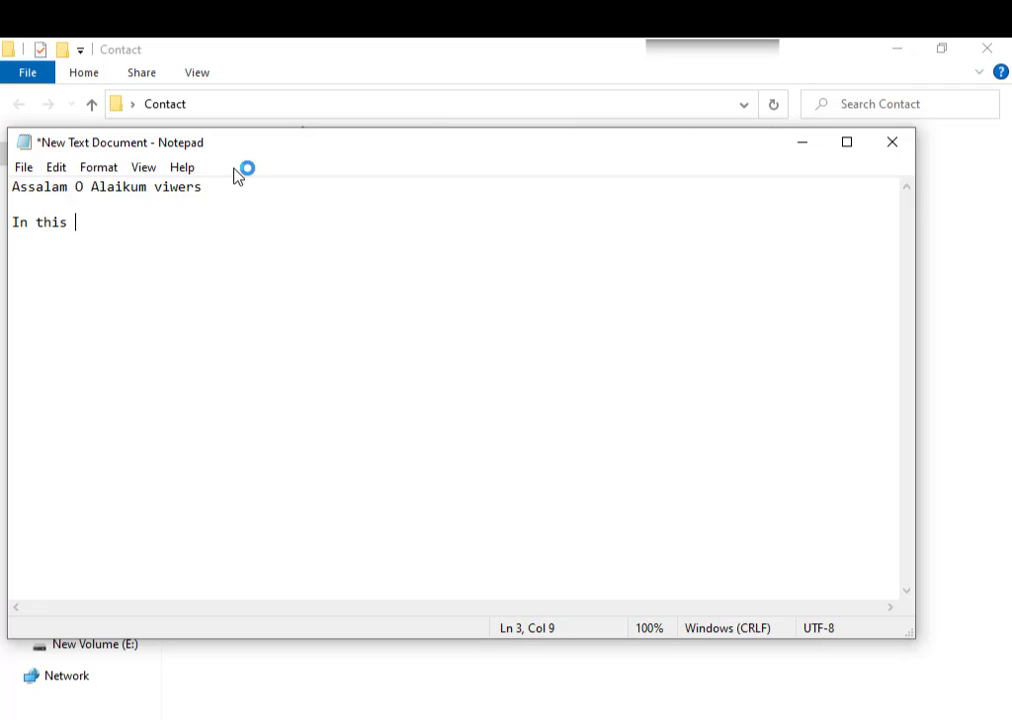
type("Vide")
type("os")
key("BackSpace")
type("tutori")
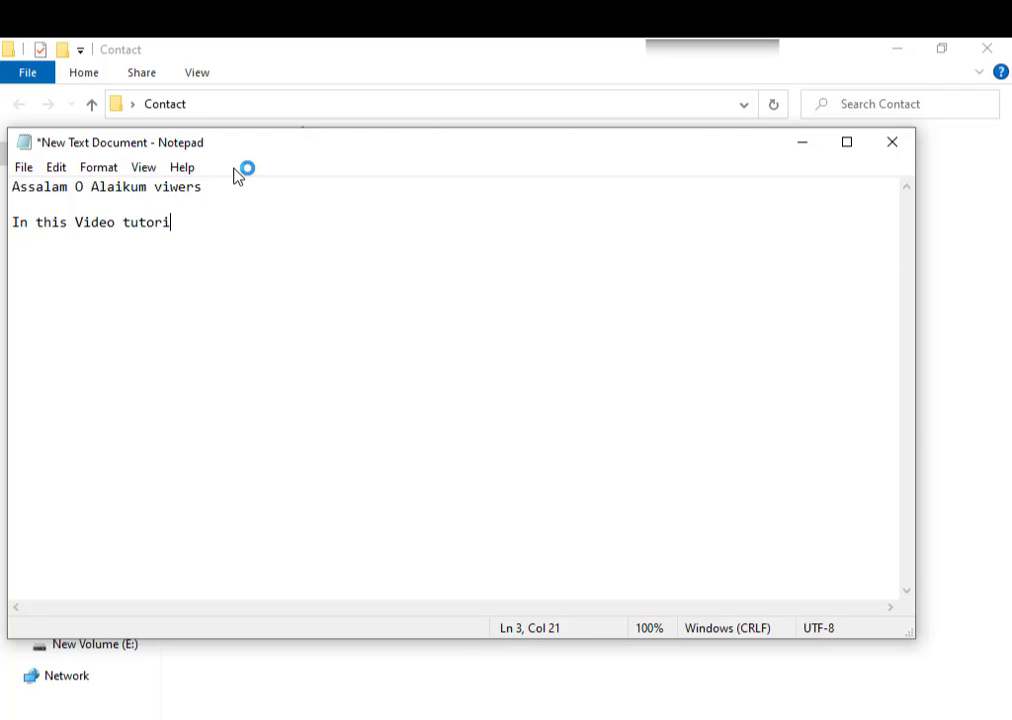
type("al ")
type("we ")
type("will s")
type("ee how w")
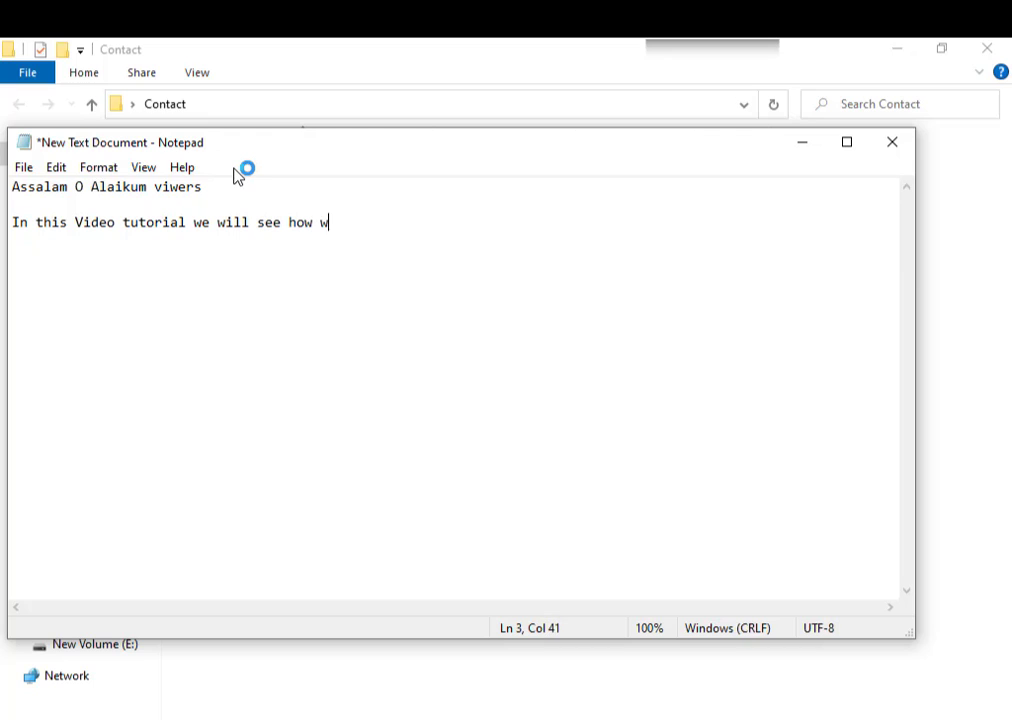
type("e can ")
type("copy c")
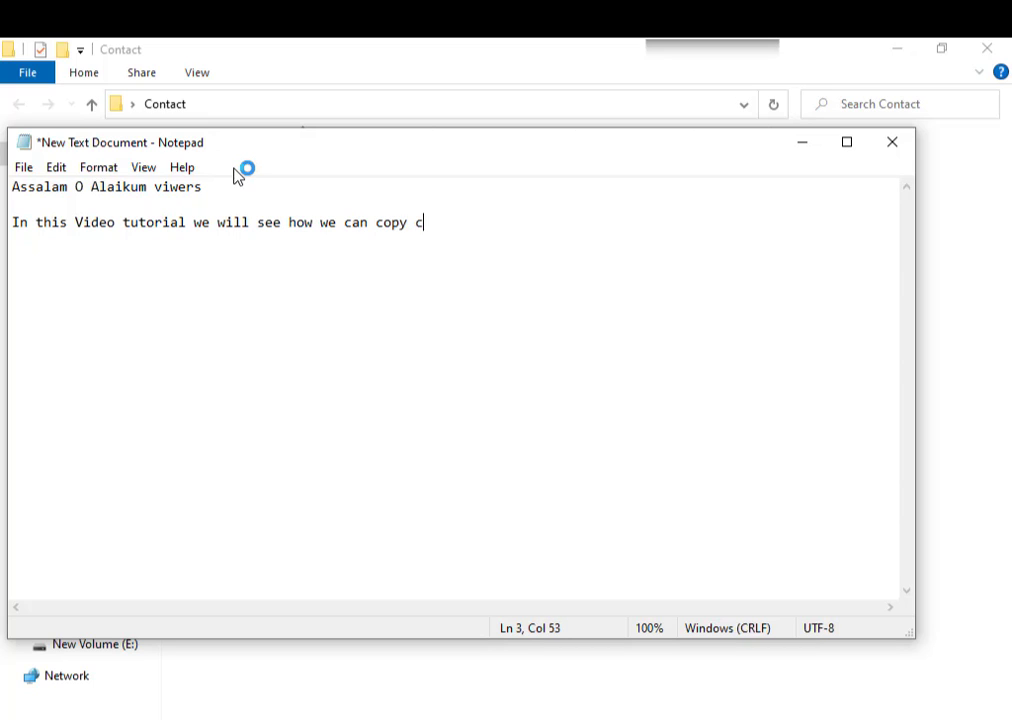
type("ont")
type("act")
type("s")
key("BackSpace")
type("numbers f")
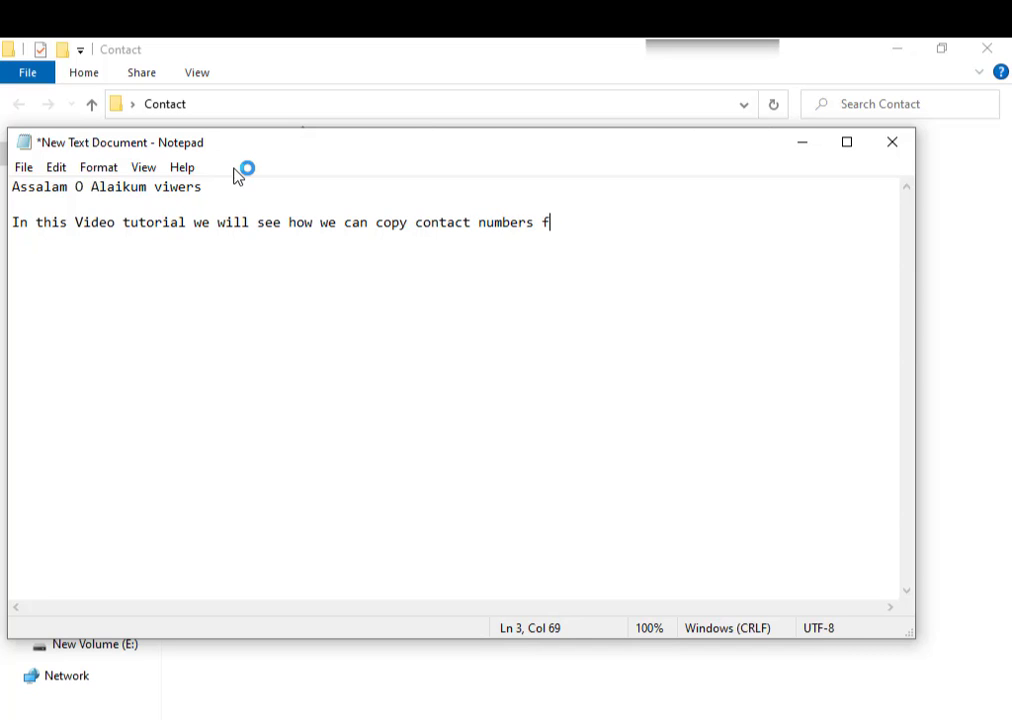
type("rom MS ")
type("Excell y")
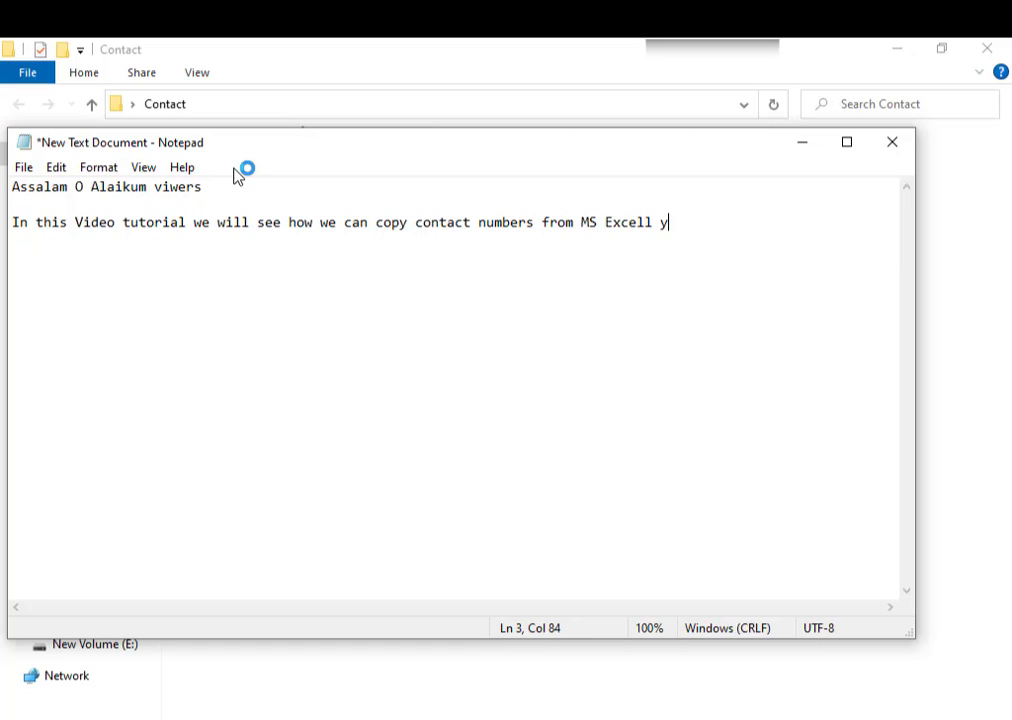
type("o")
key("BackSpace")
key("BackSpace")
key("BackSpace")
key("BackSpace")
type("to ")
type("pho")
type("ne")
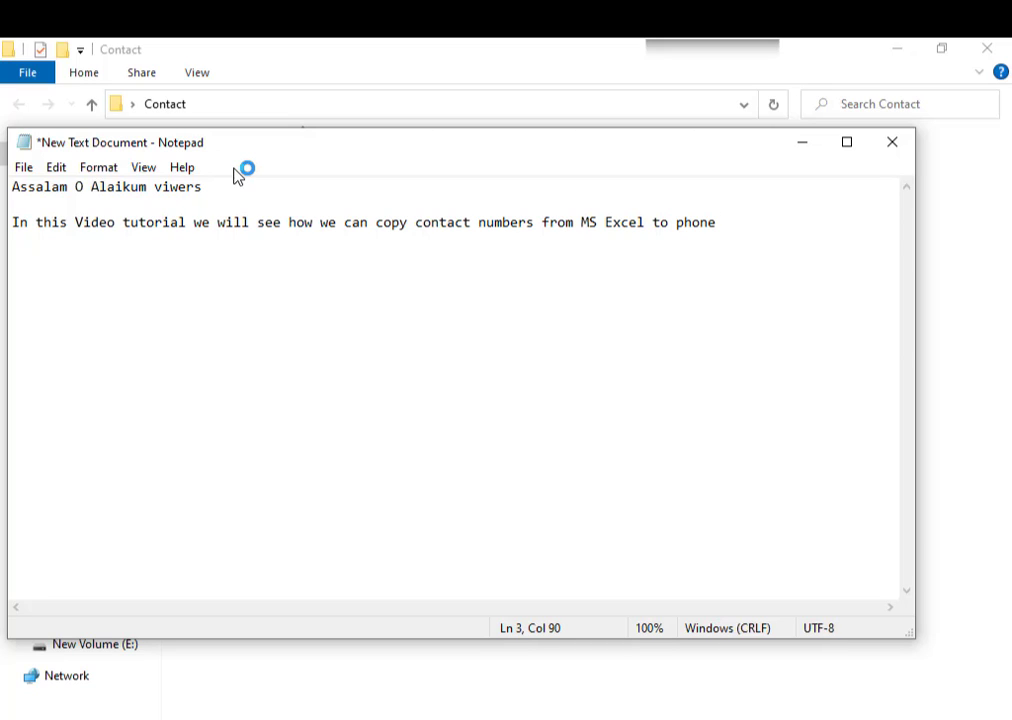
type(" with")
type(" in on")
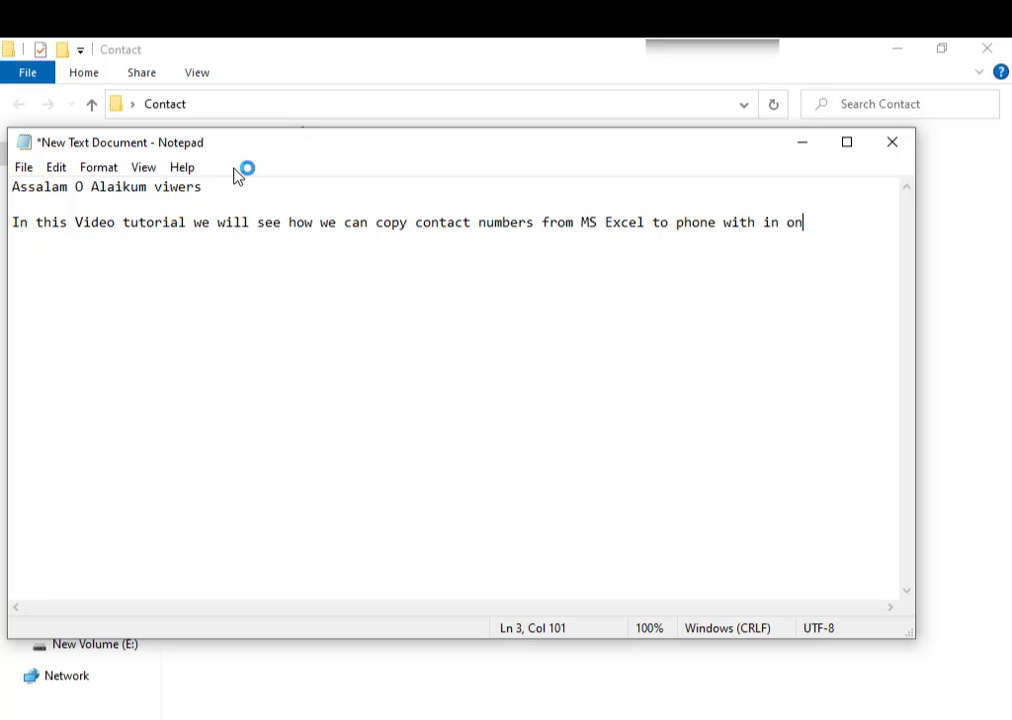
type("e min")
type(".")
On a new paragraph, write 'so first create your contact list in MS Excel.'
key("Return")
key("Return")
type("so f")
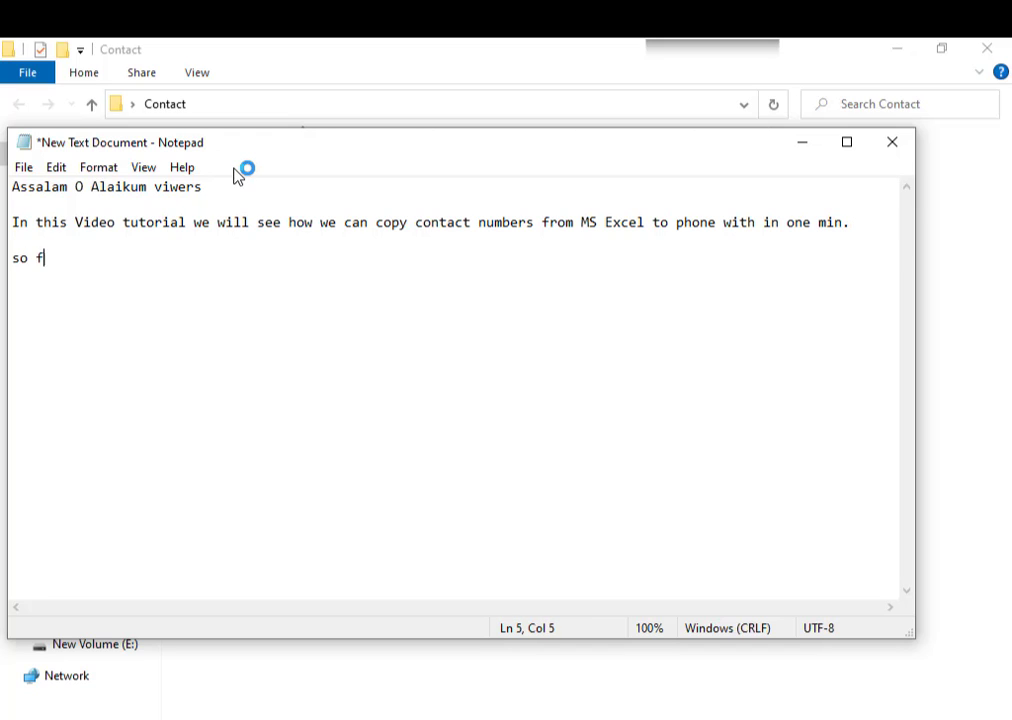
type("irst")
type(" creat")
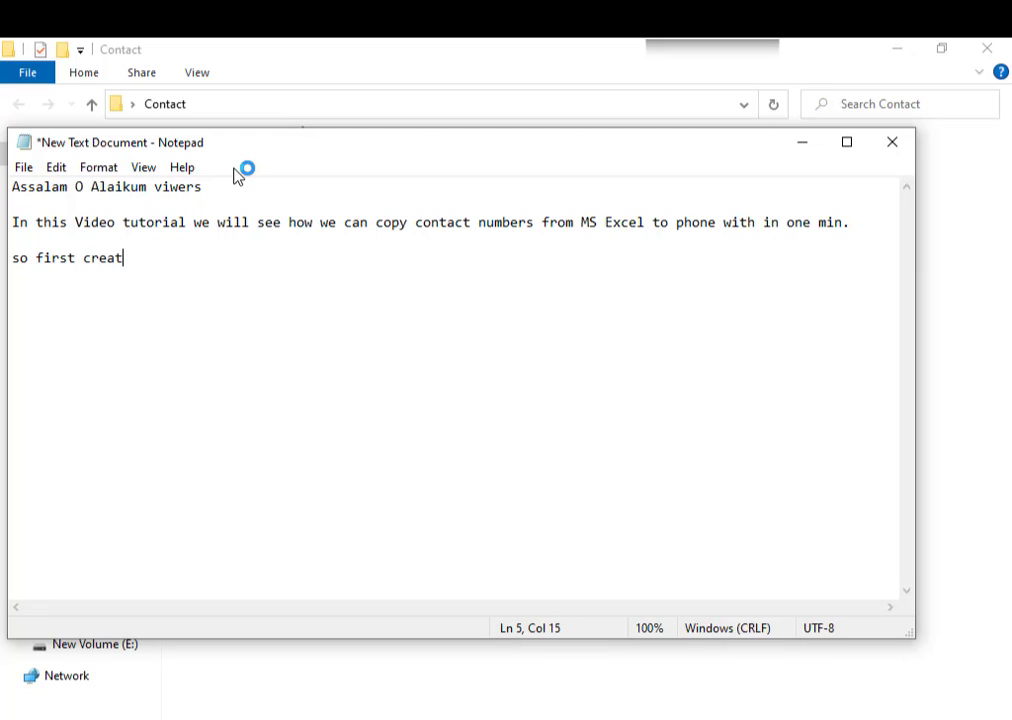
type("e you")
type("r contact")
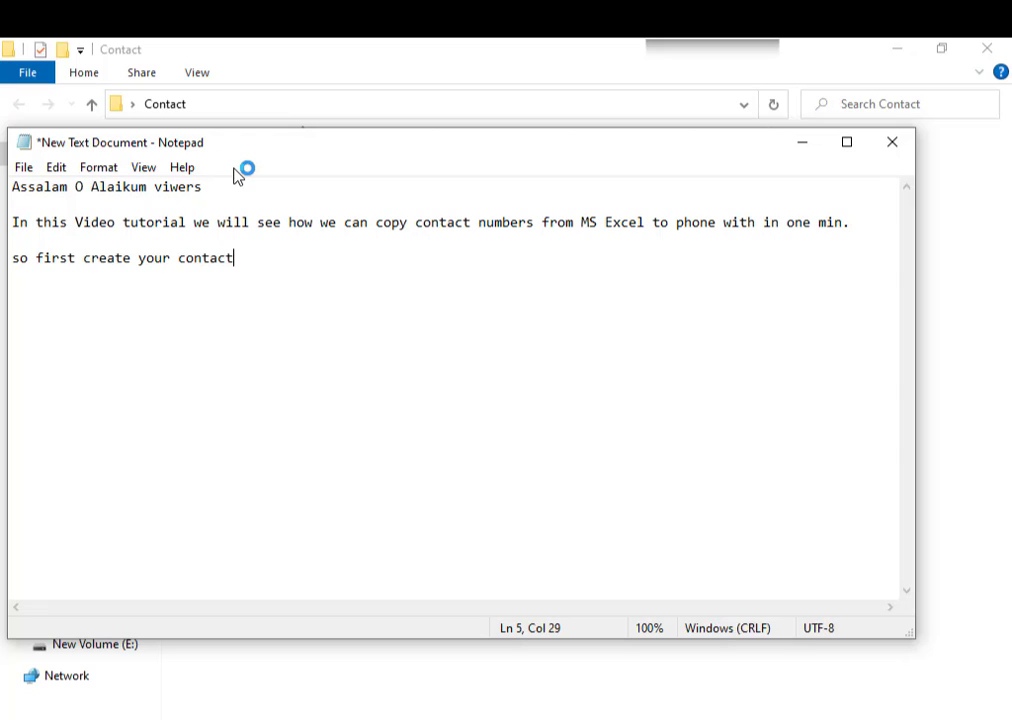
type(" list io")
key("BackSpace")
type("n")
type(" MS")
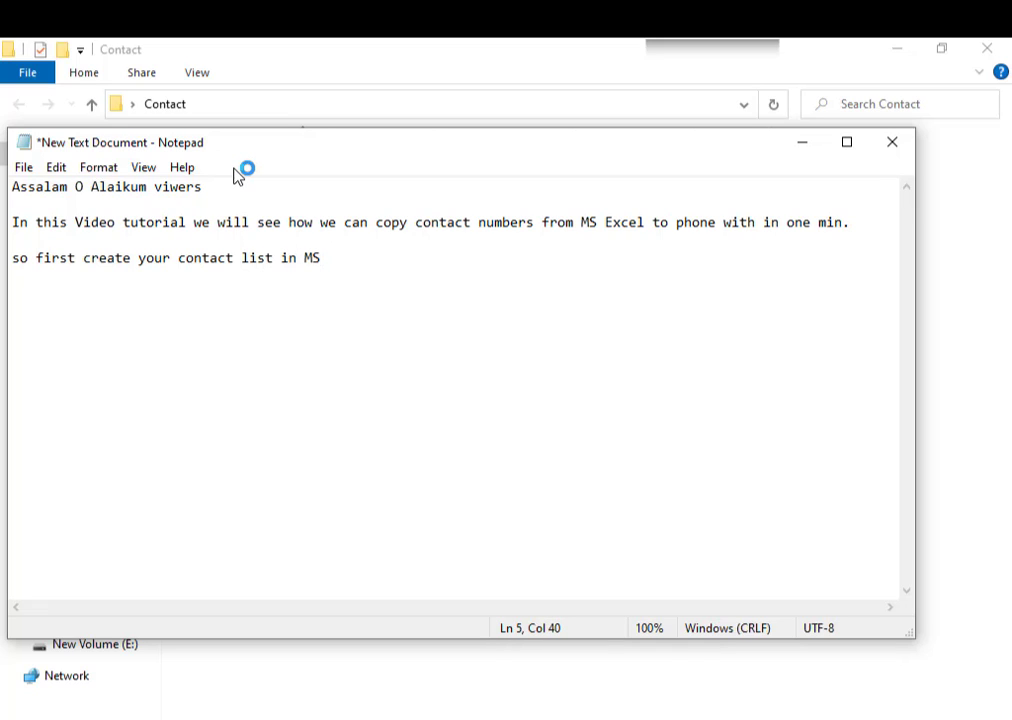
type(" Excel")
type("l")
key("BackSpace")
type(".")
Replace 'so' with the number '1.' and a Tab, then start a new line
left_click(37, 259)
key("BackSpace")
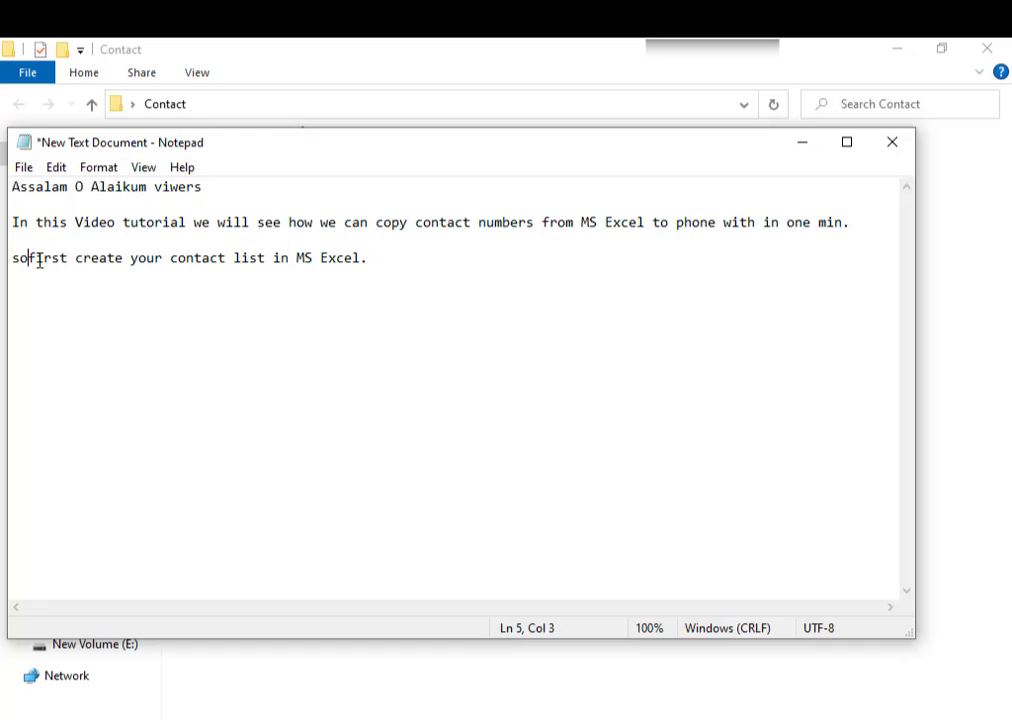
key("BackSpace")
key("BackSpace")
type("1.")
key("Tab")
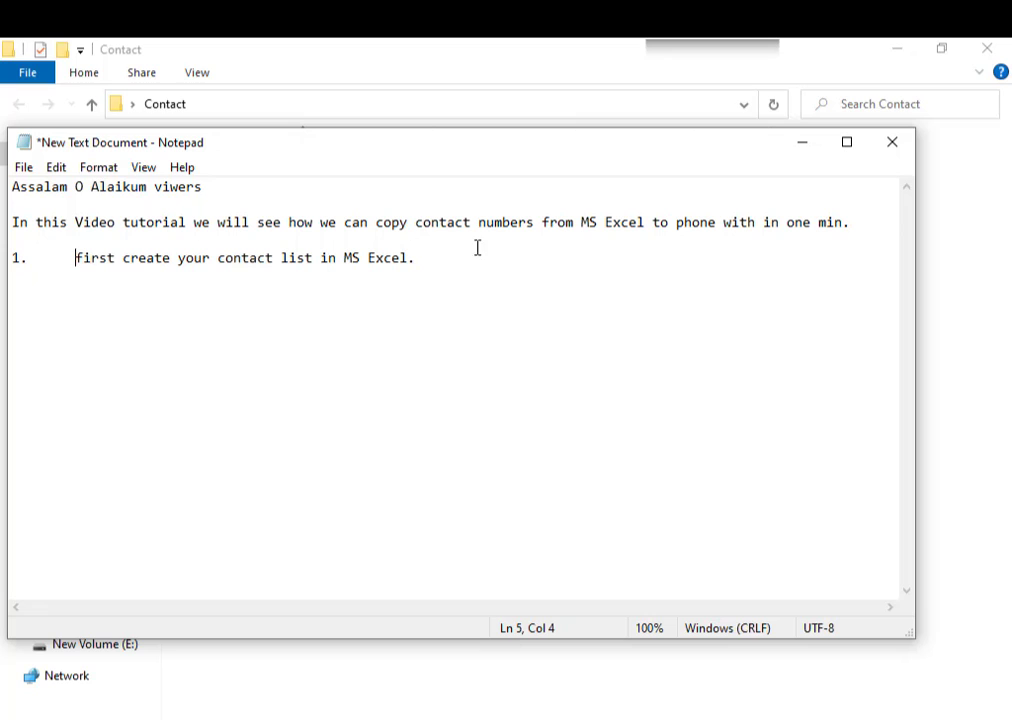
left_click(445, 257)
key("Return")
Create a new Excel worksheet in the Contact folder named Contacts
left_click(805, 143)
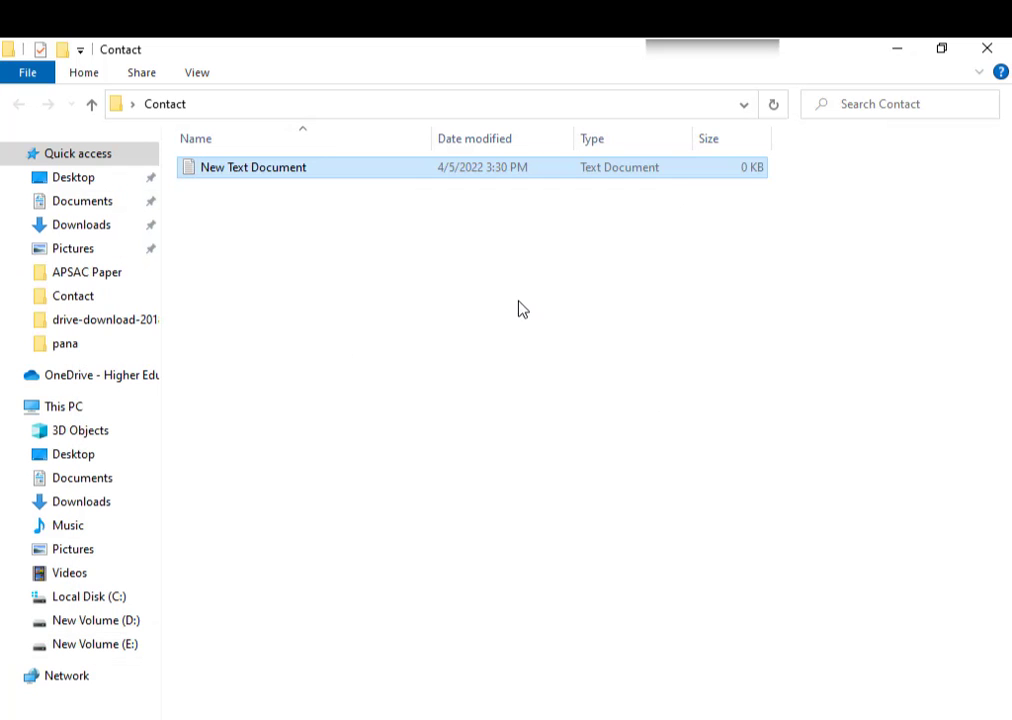
right_click(424, 325)
mouse_move(521, 581)
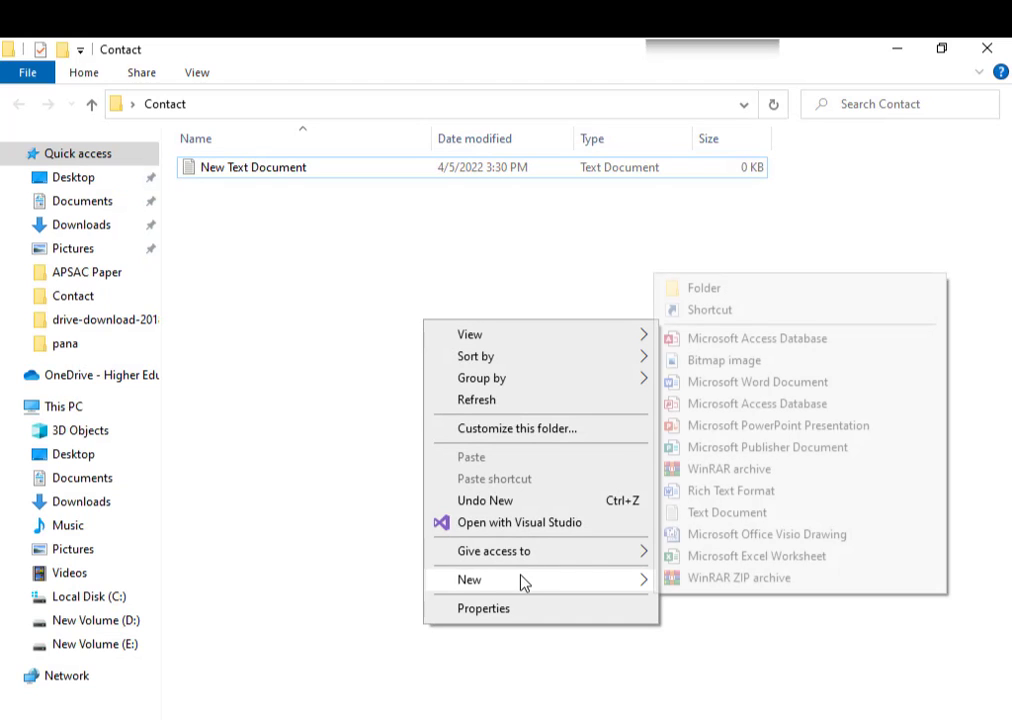
left_click(708, 558)
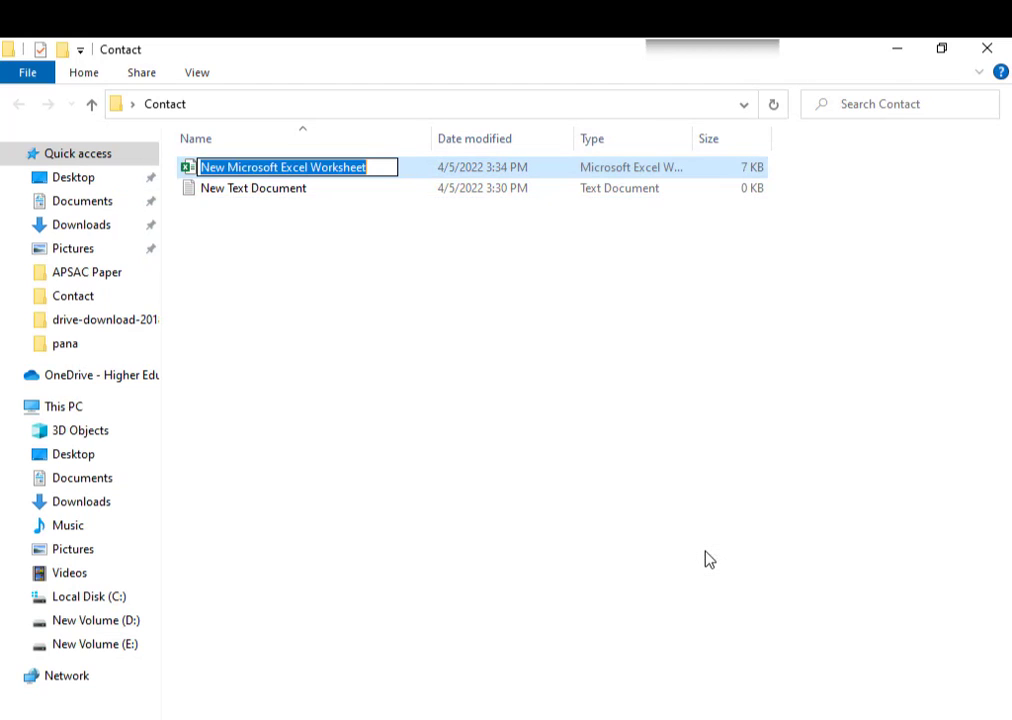
type("Co")
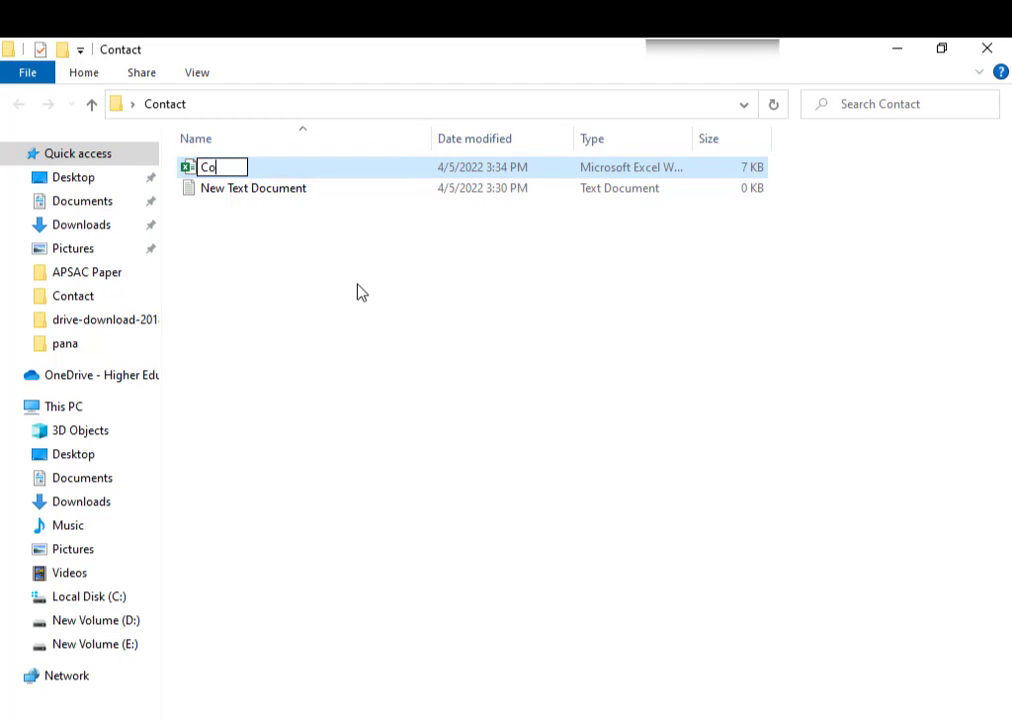
type("nta")
key("BackSpace")
key("BackSpace")
type("tac")
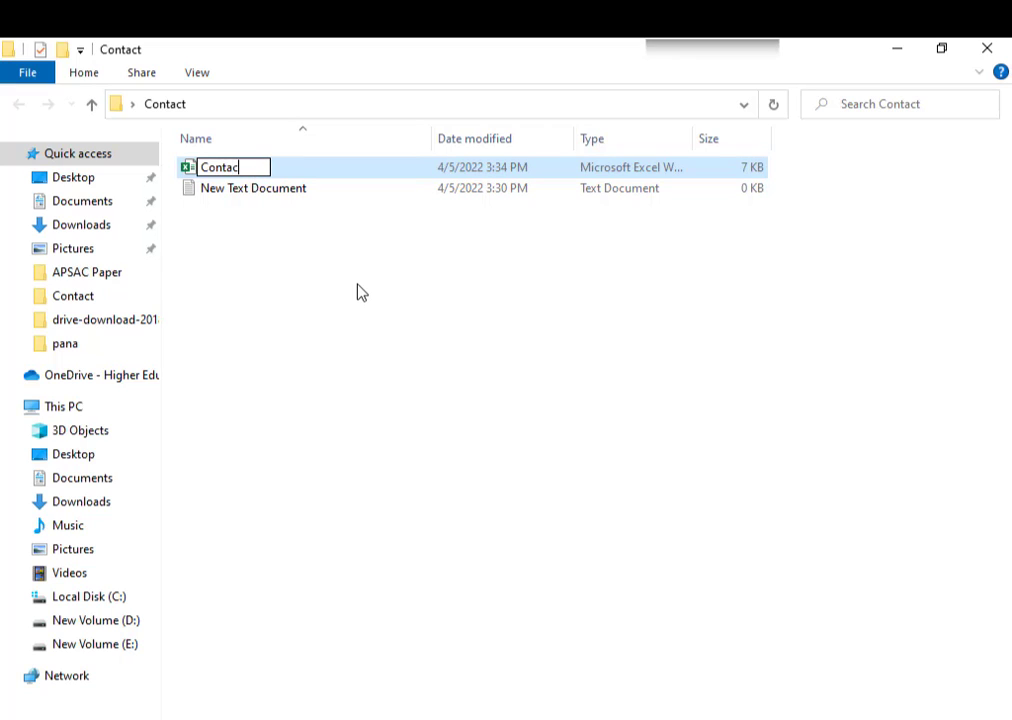
type("ts")
key("Return")
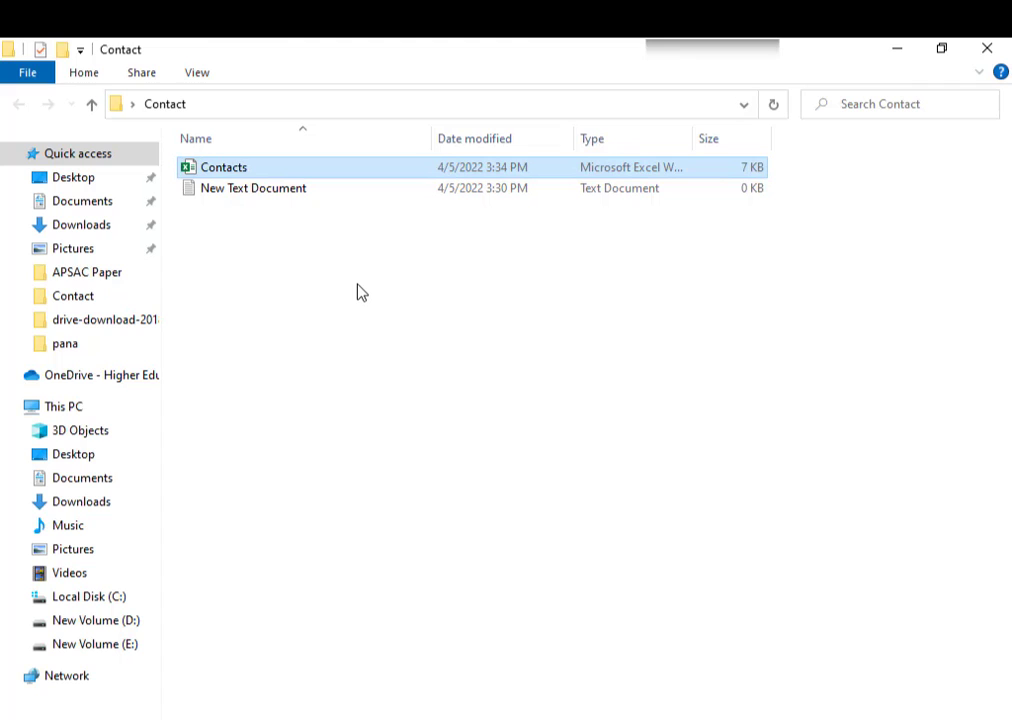
Create a new folder named MS Excel in the Contact folder
left_click_drag(350, 266, 242, 170)
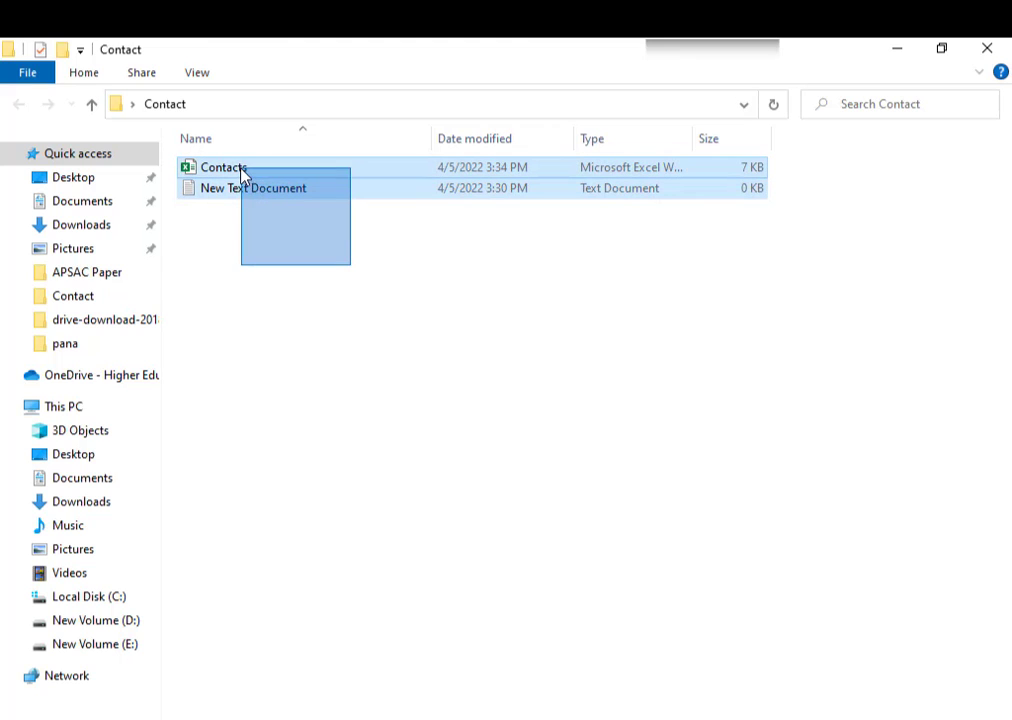
right_click(254, 229)
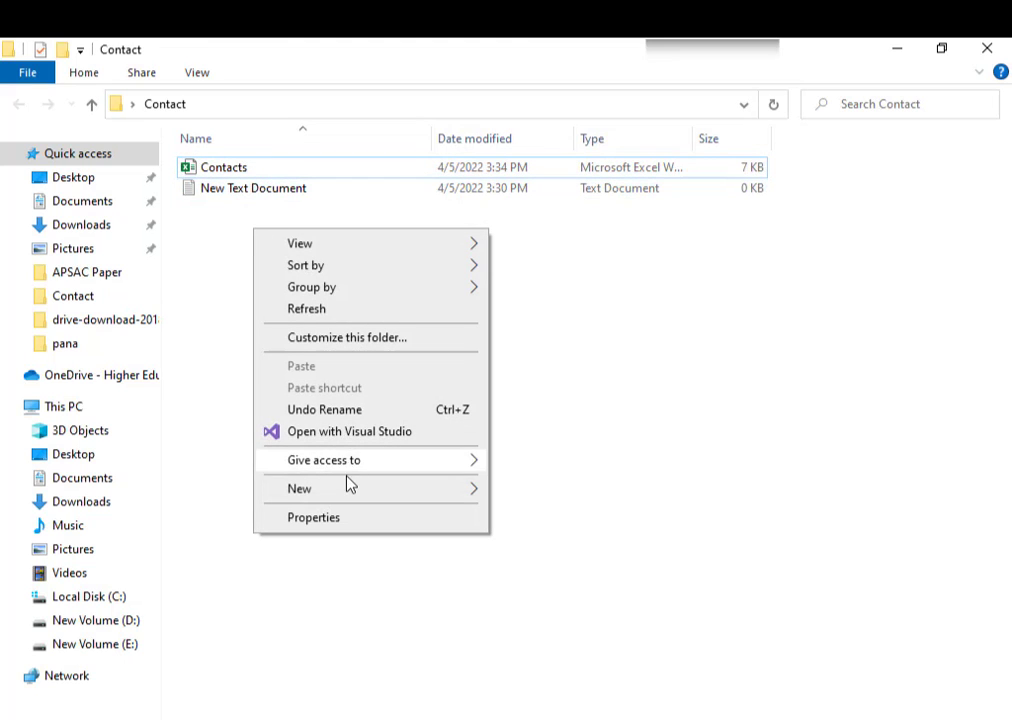
mouse_move(355, 499)
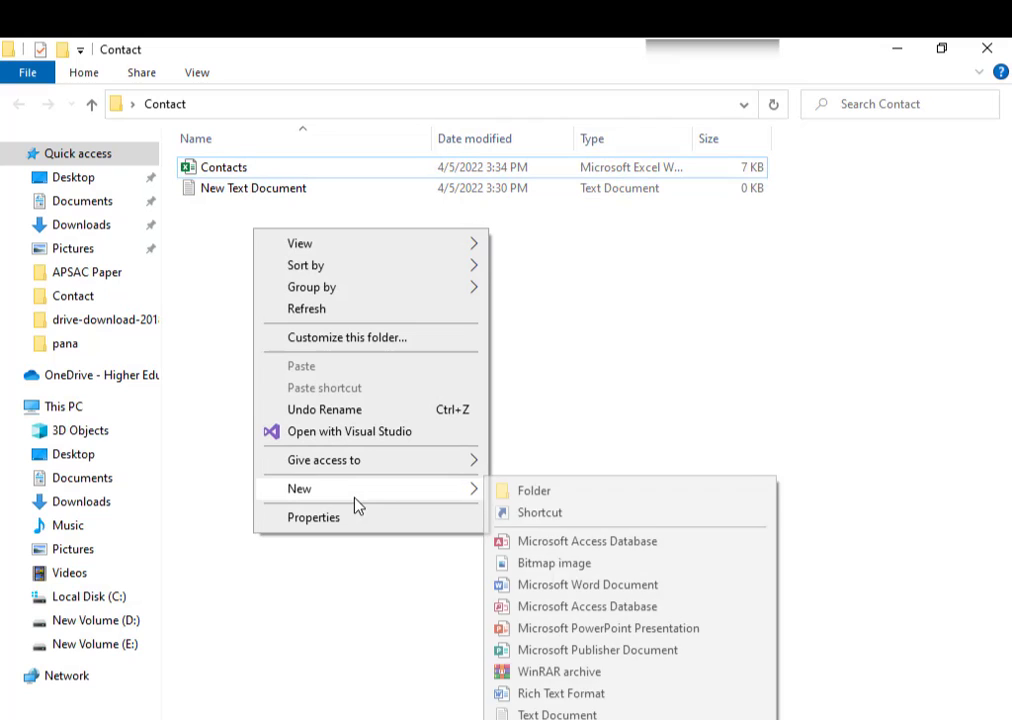
left_click(540, 492)
type("MS")
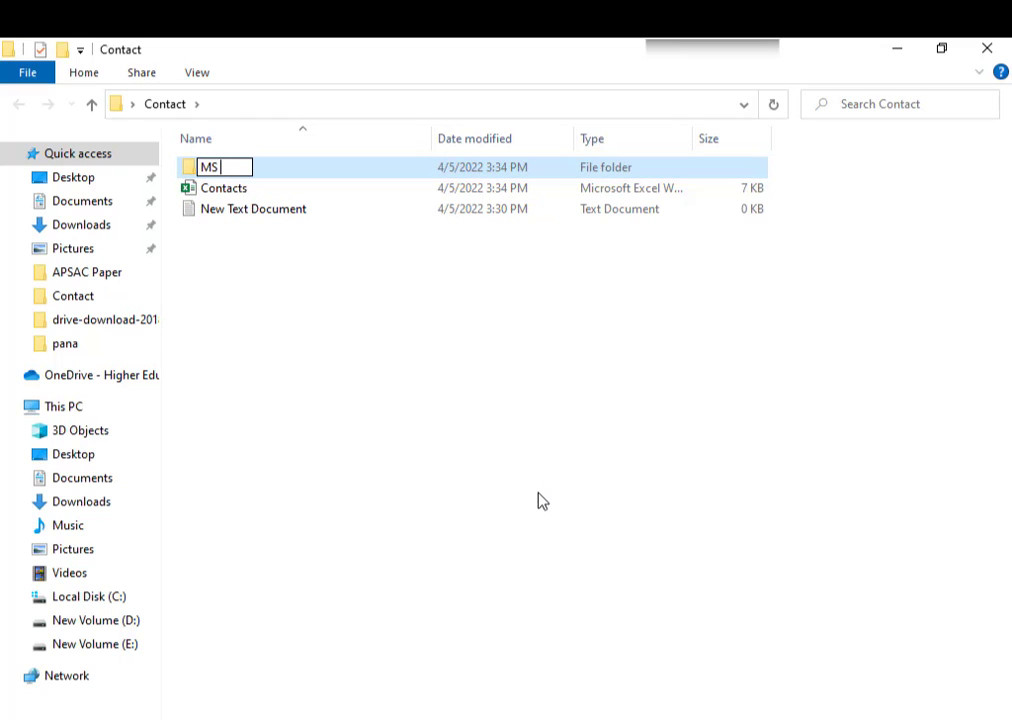
type(" Excel")
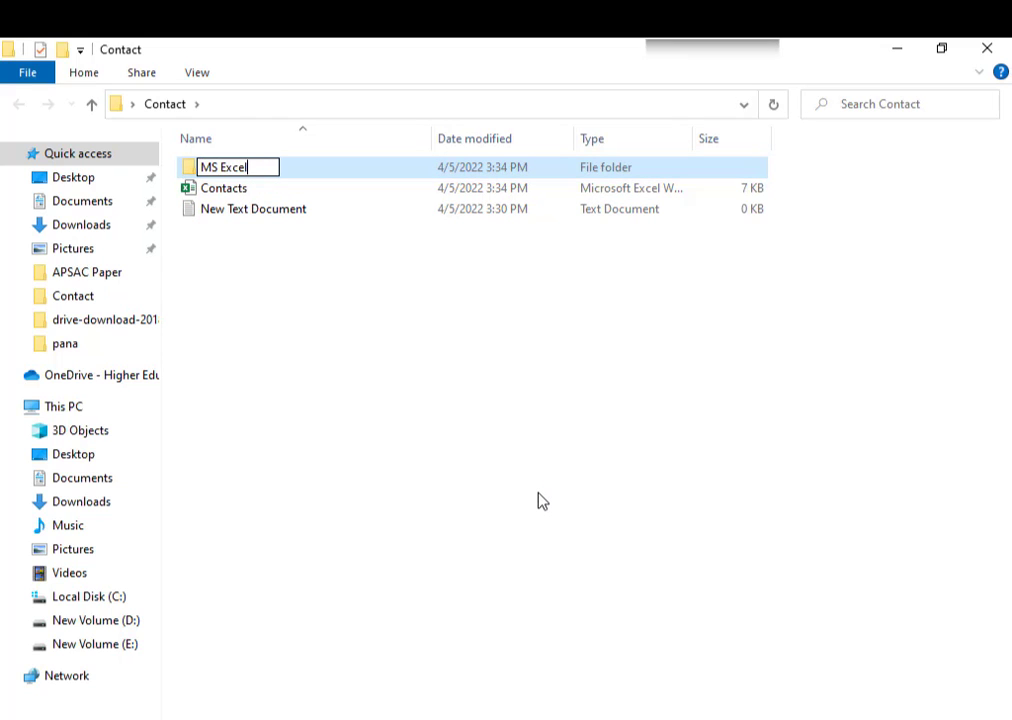
key("Return")
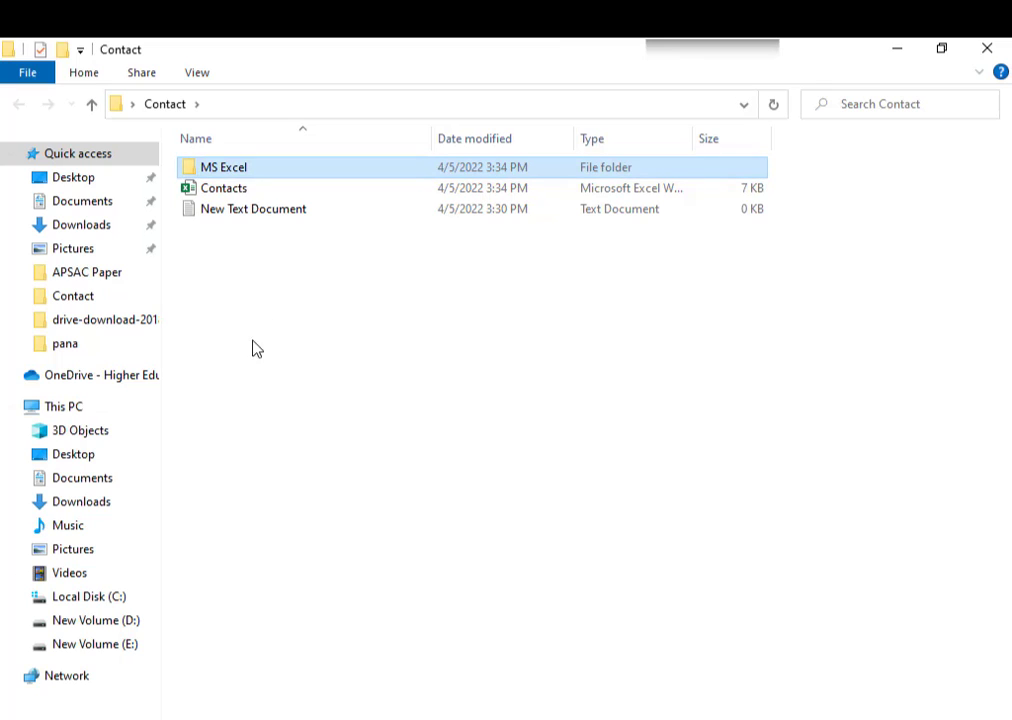
Move the text document into MS Excel, skipping the in-use Contacts workbook, then close Excel
left_click_drag(287, 247, 246, 195)
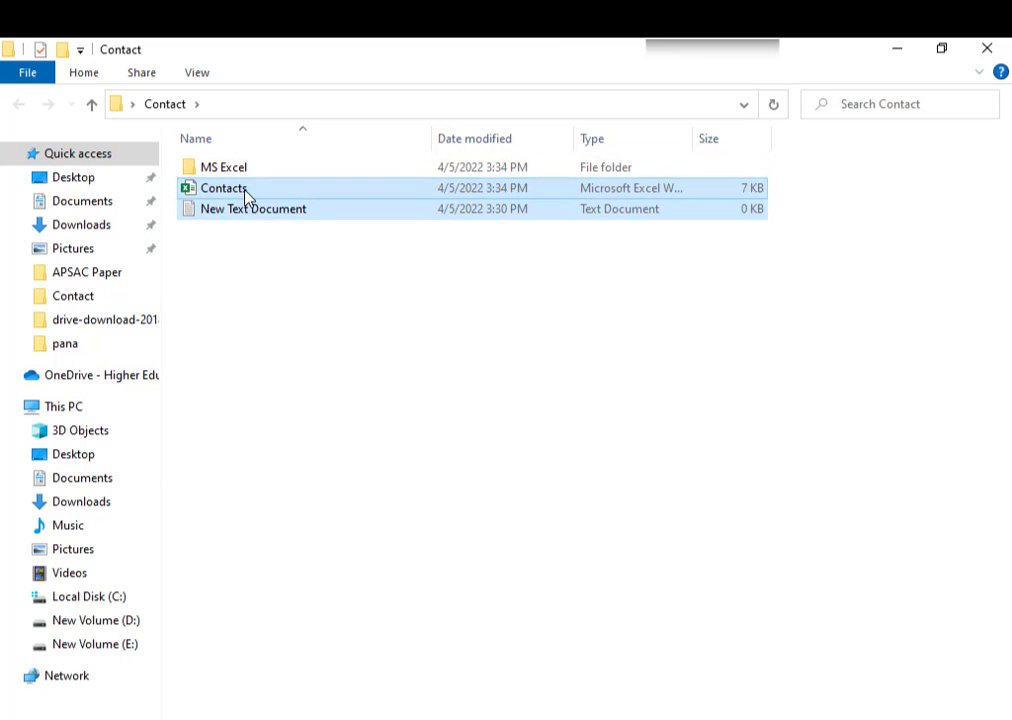
double_click(246, 195)
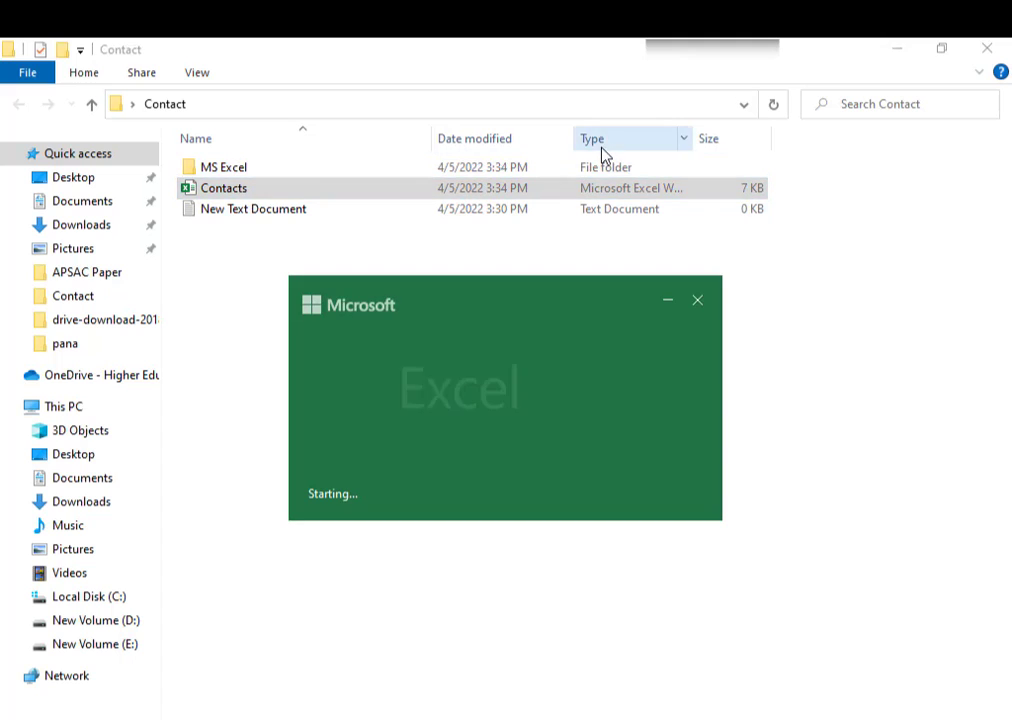
left_click(697, 300)
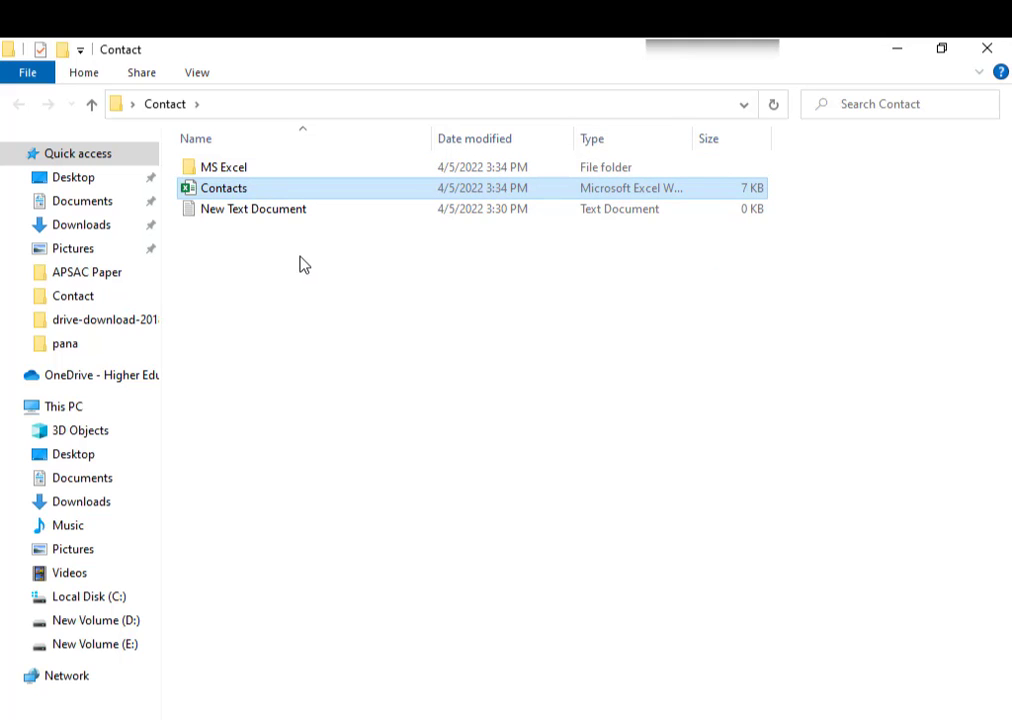
left_click_drag(300, 256, 234, 172)
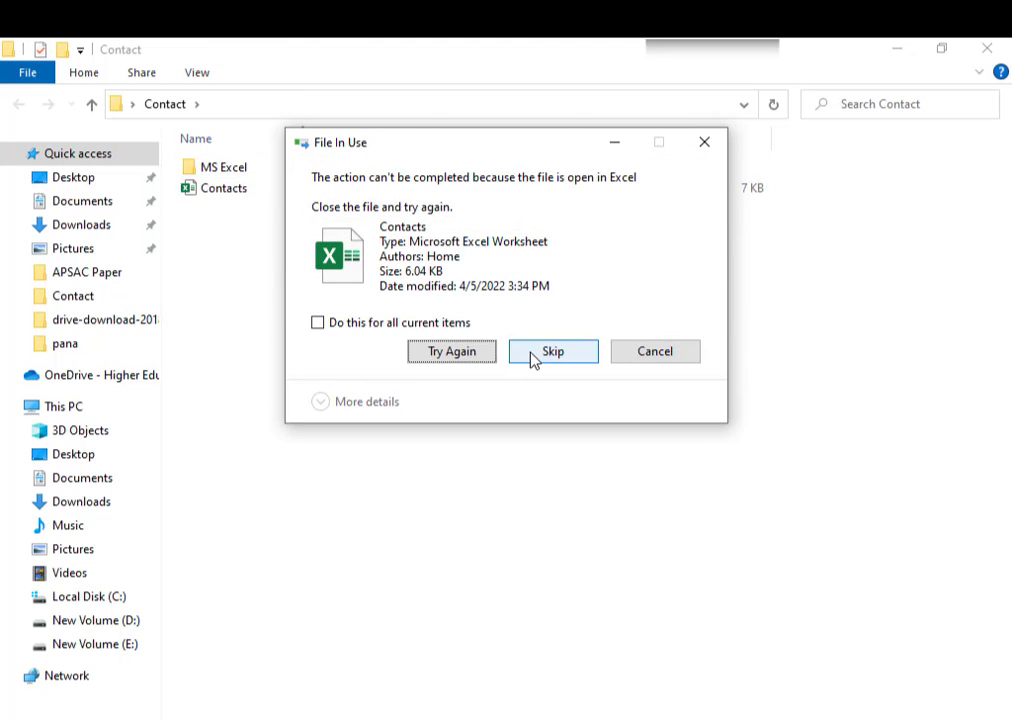
left_click(532, 357)
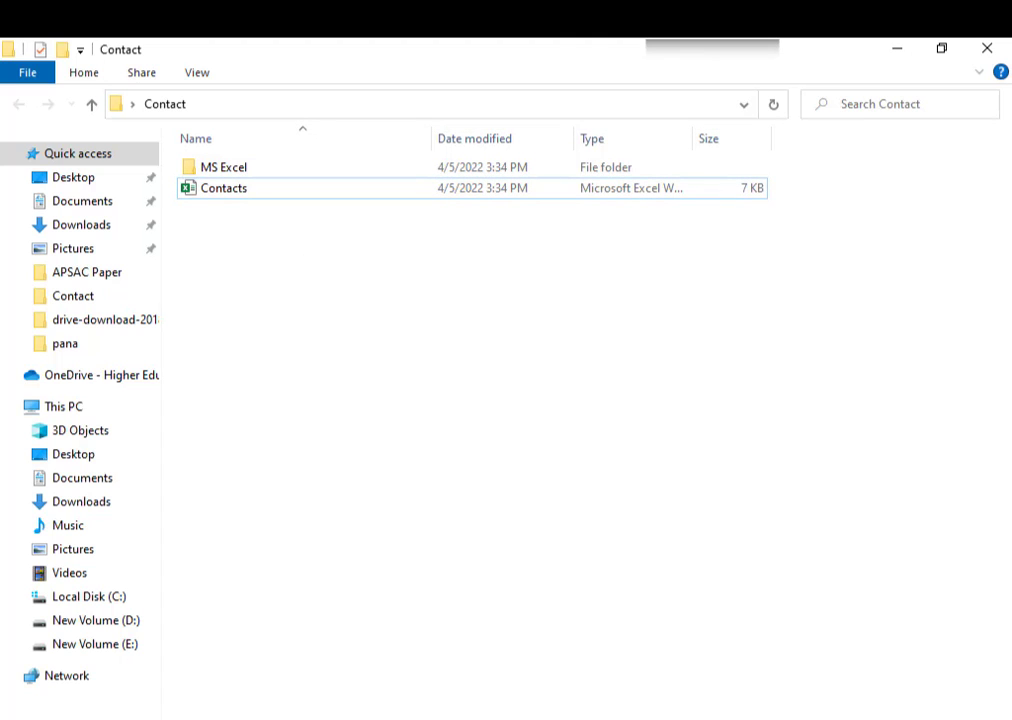
key("alt+Tab")
left_click(983, 52)
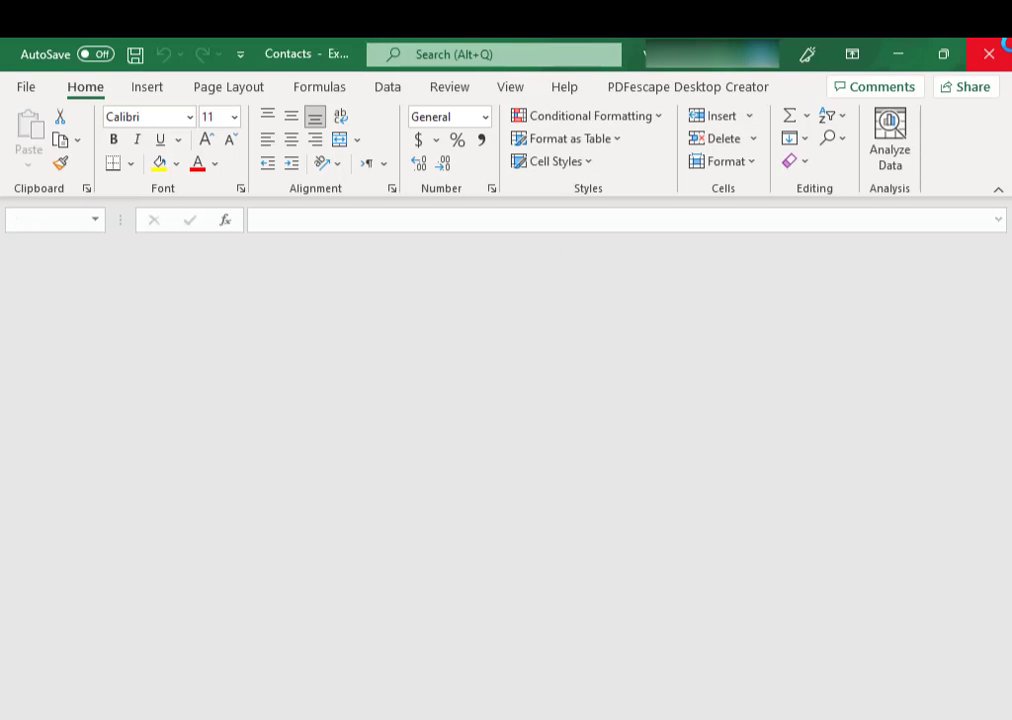
Move the Contacts workbook into MS Excel and open it from that folder
left_click_drag(326, 192, 293, 168)
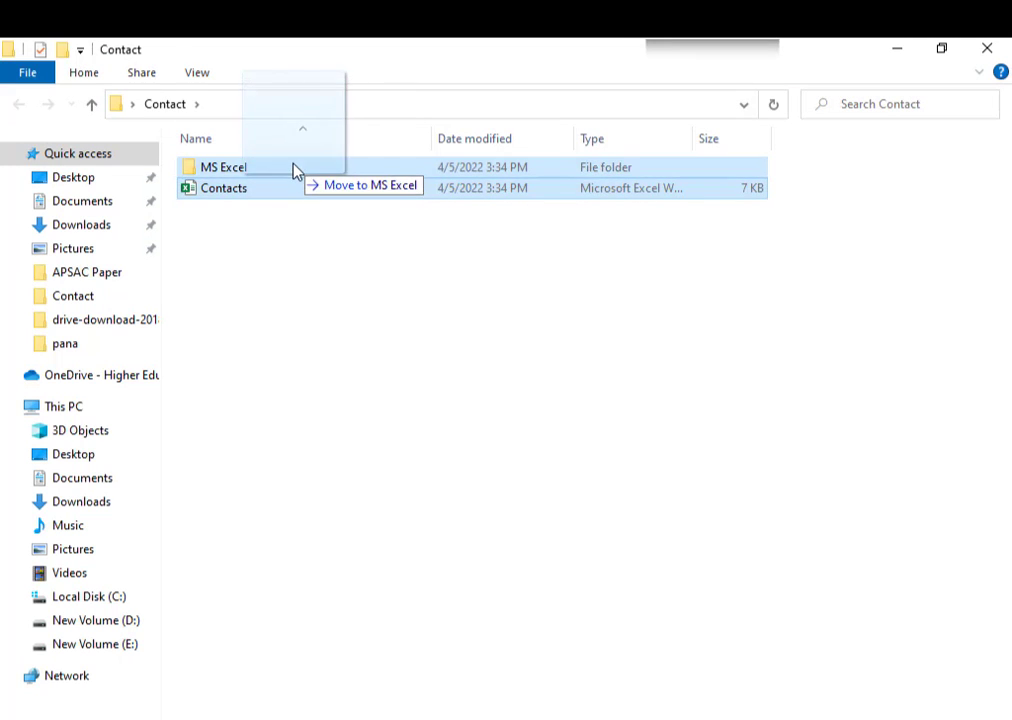
double_click(293, 170)
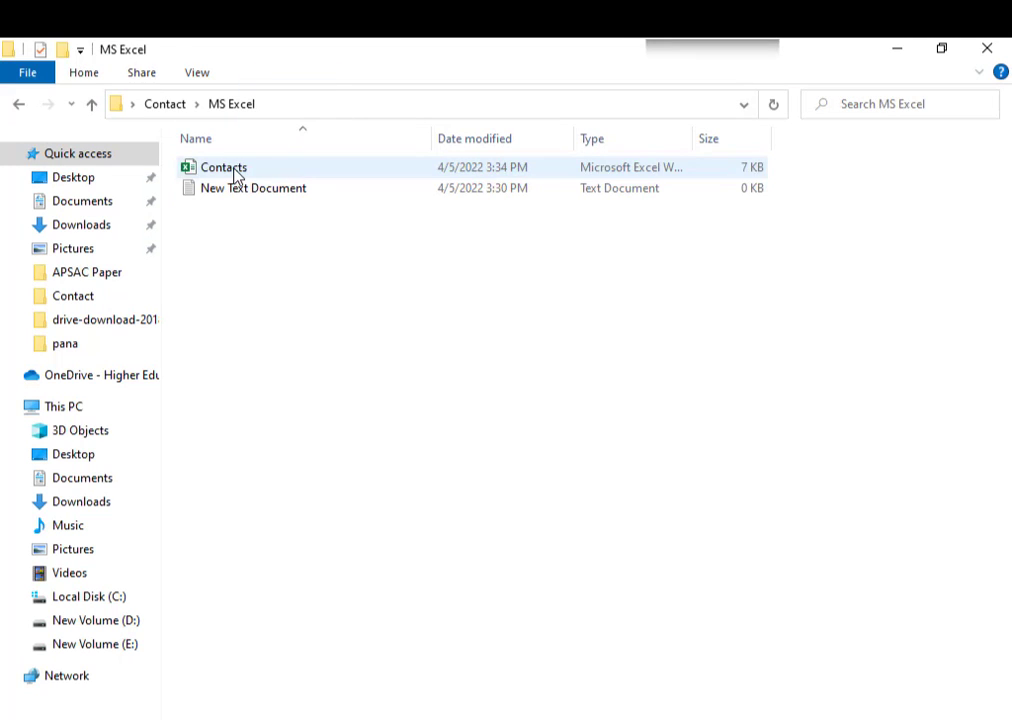
double_click(234, 173)
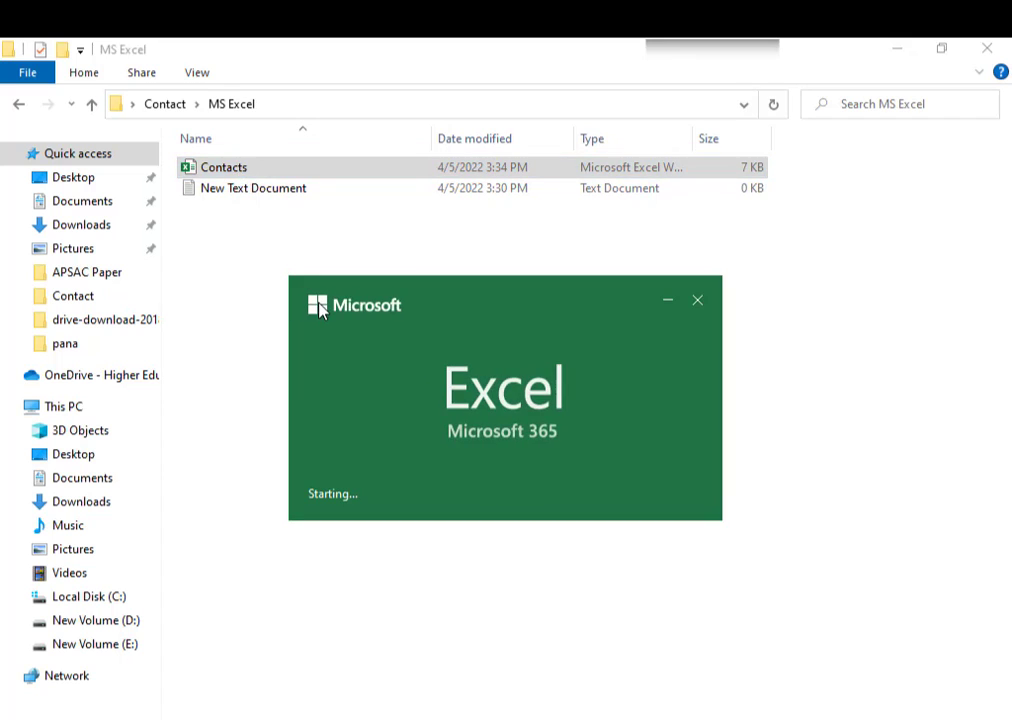
Enter headers Name in A1 and Contact No in B1, widening column B
type("Nma")
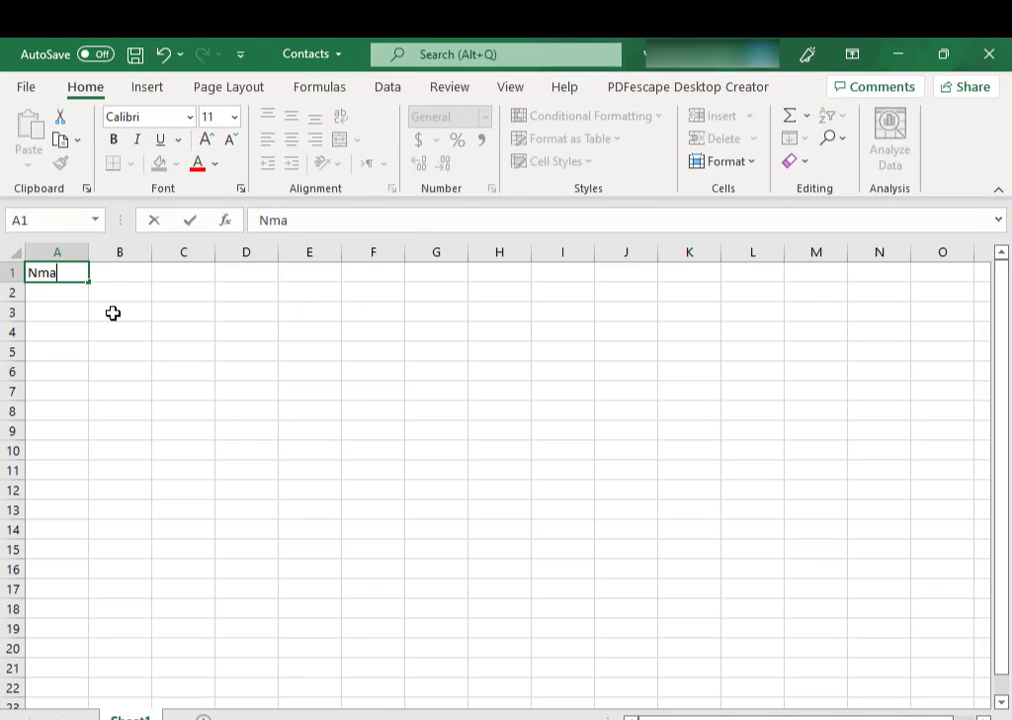
key("BackSpace")
key("BackSpace")
type("ame")
key("Tab")
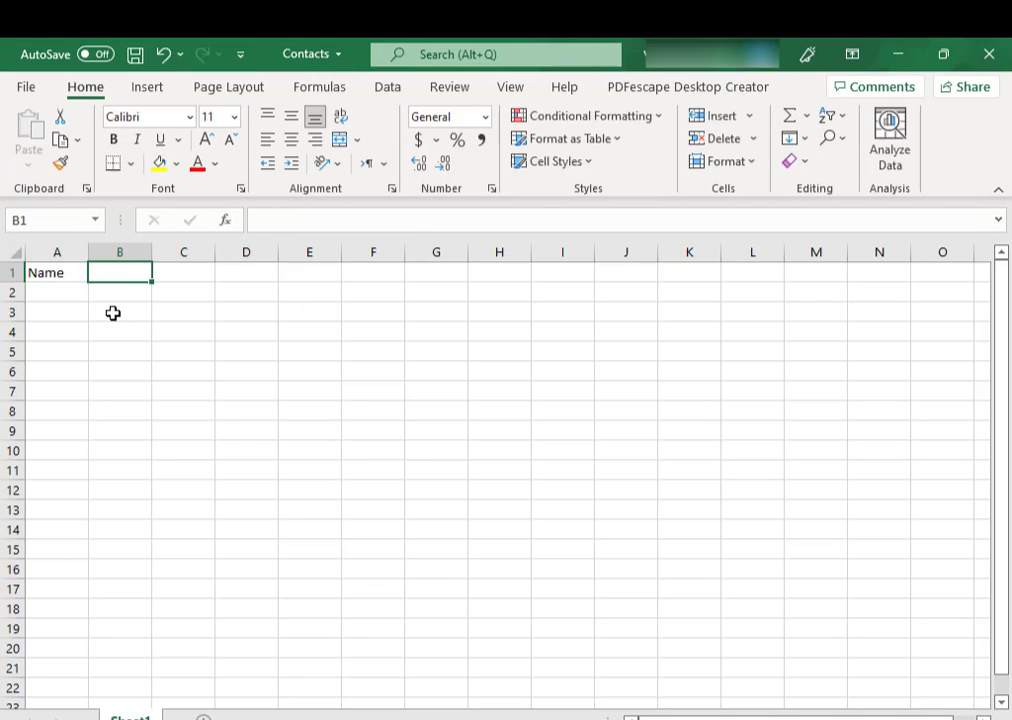
type("Contact")
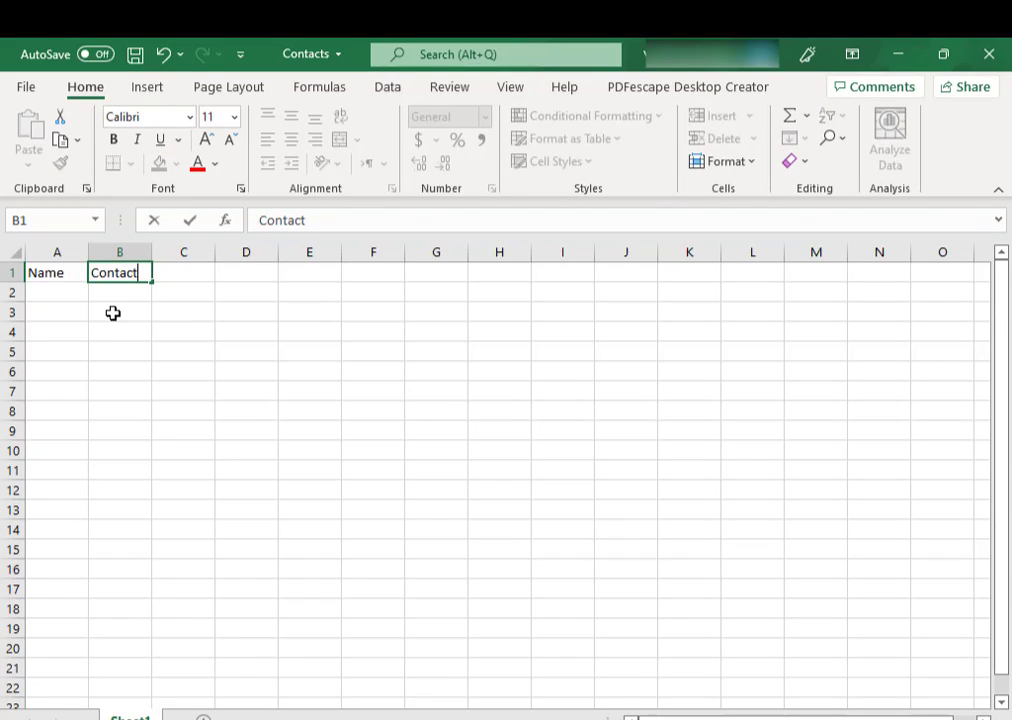
type("s")
key("BackSpace")
type("No")
left_click(113, 313)
left_click_drag(152, 253, 187, 253)
Enter IT Technologies in A2 and IT Technologies1 in A3
left_click(62, 291)
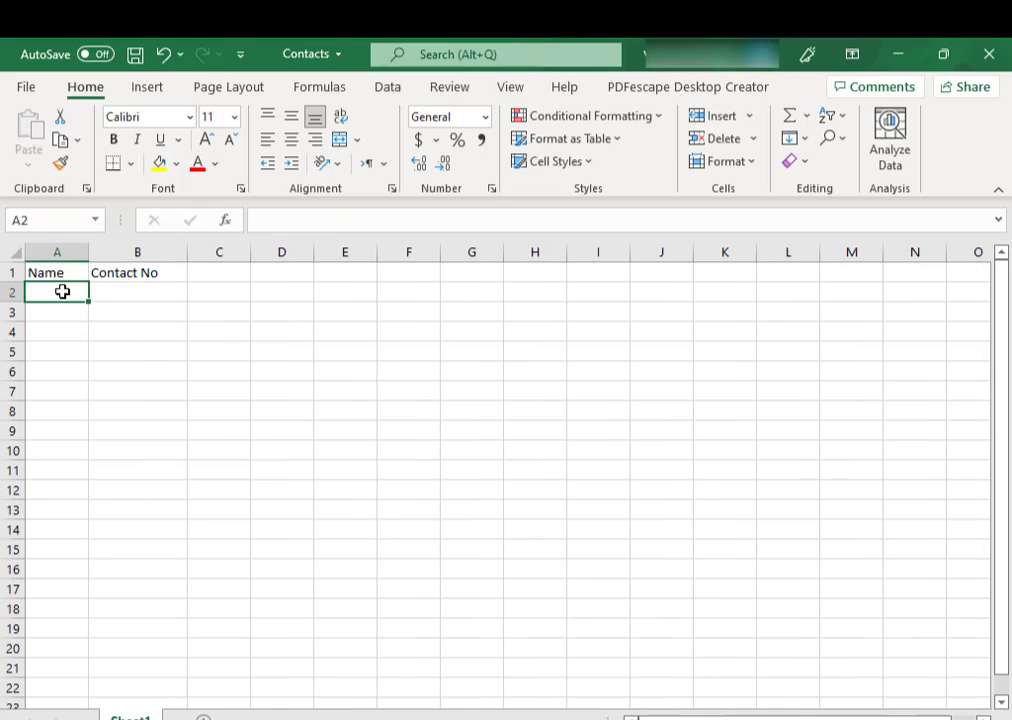
type("IT")
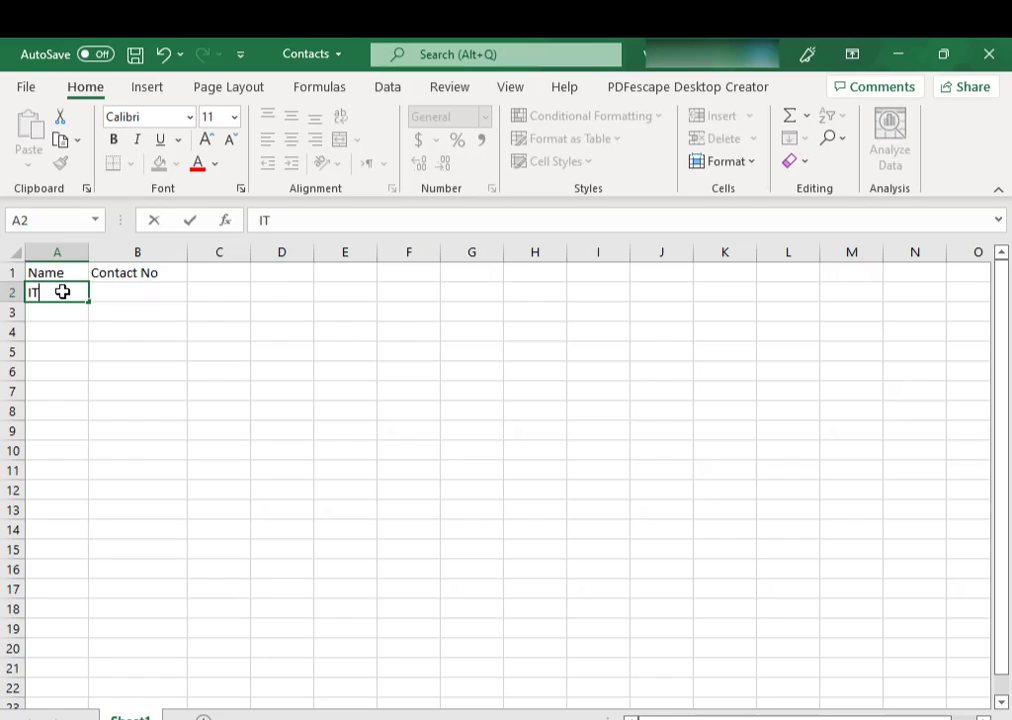
type(" T")
type("echnolo")
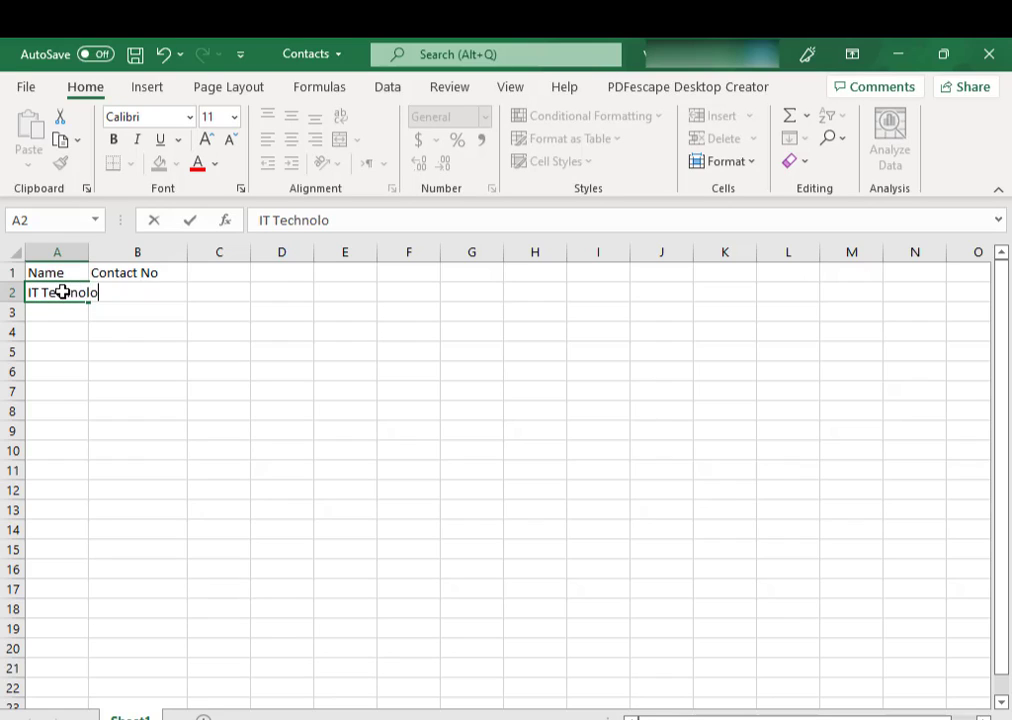
type("gies")
key("Return")
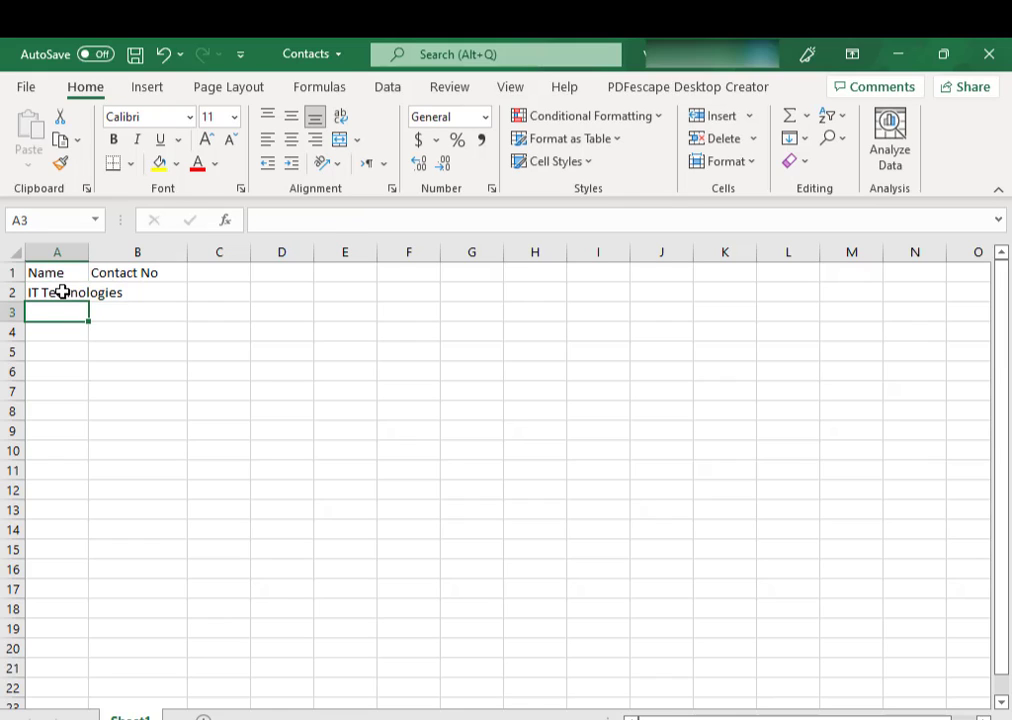
left_click(62, 291)
key("ctrl+c")
key("Down")
key("ctrl+v")
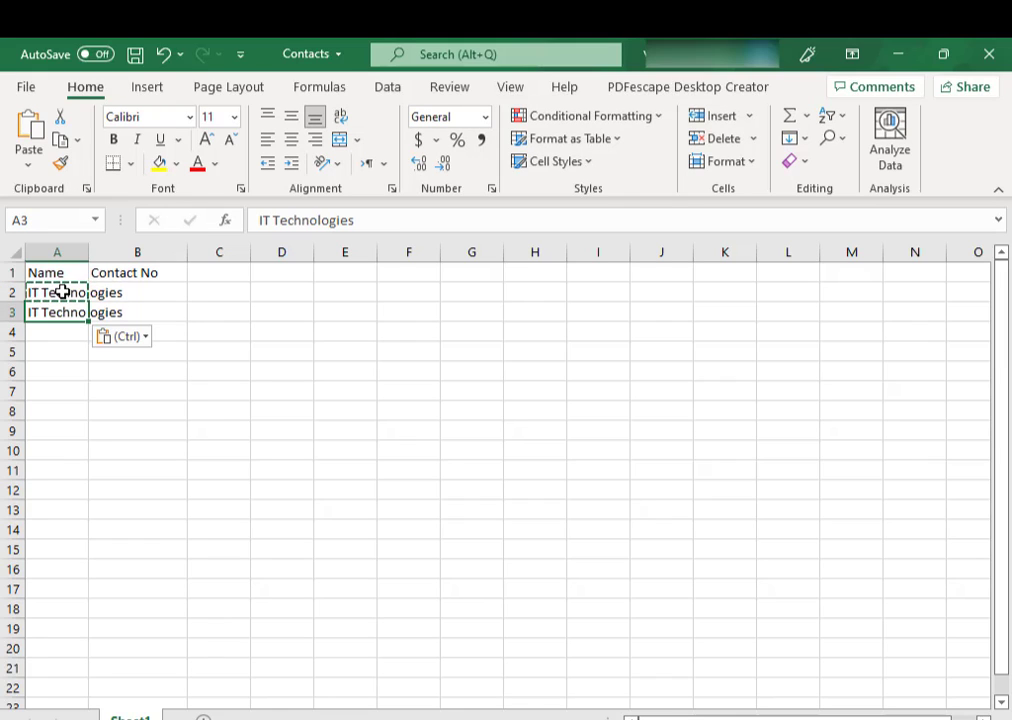
double_click(88, 252)
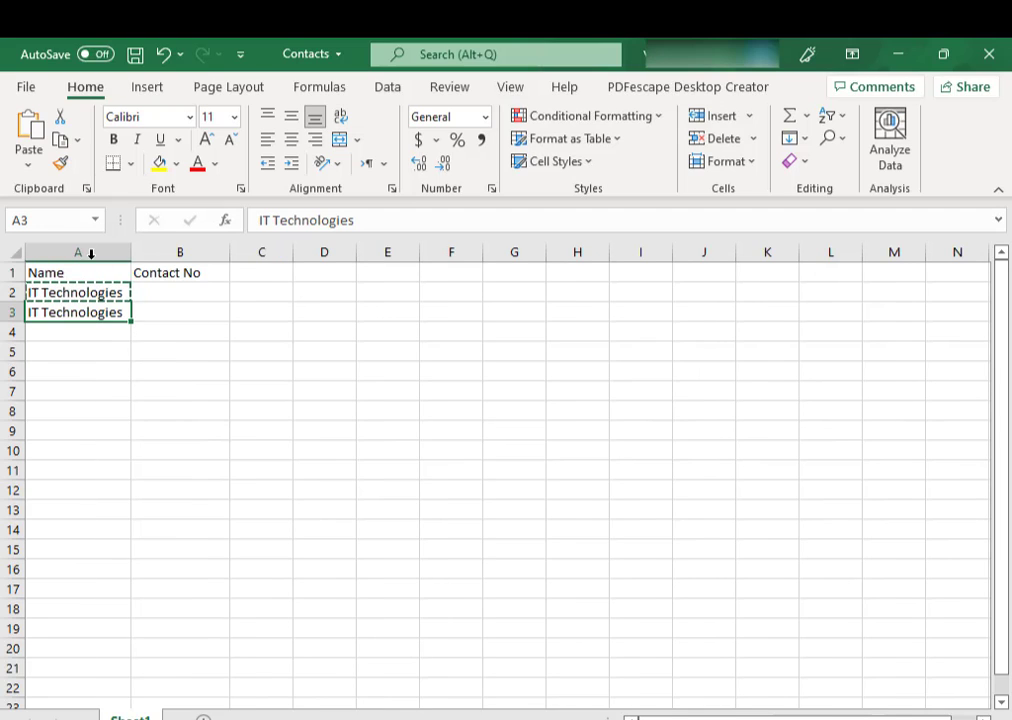
double_click(124, 313)
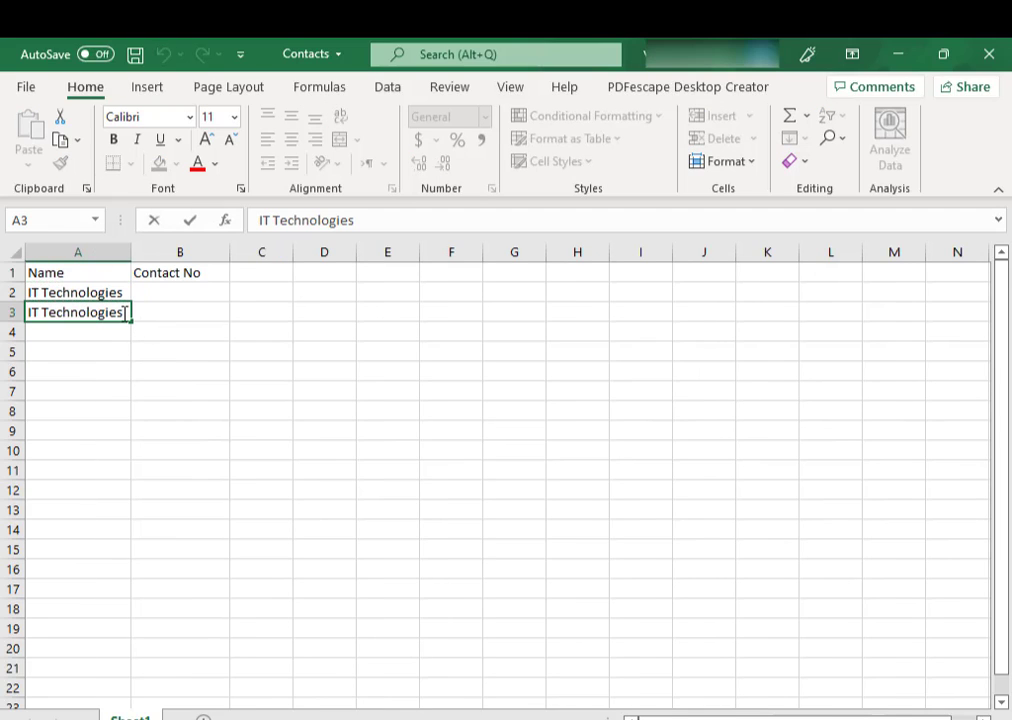
type("1")
key("Return")
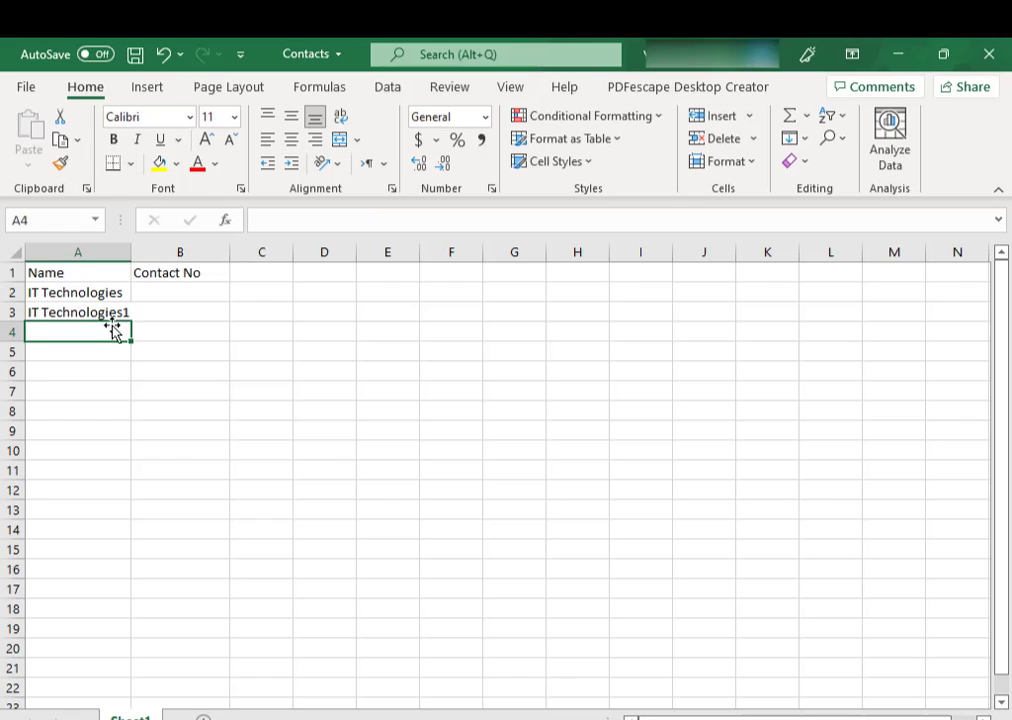
Fill A4 and A5 with IT Technologies 2 and IT Technologies 3
left_click(102, 312)
left_click(100, 292)
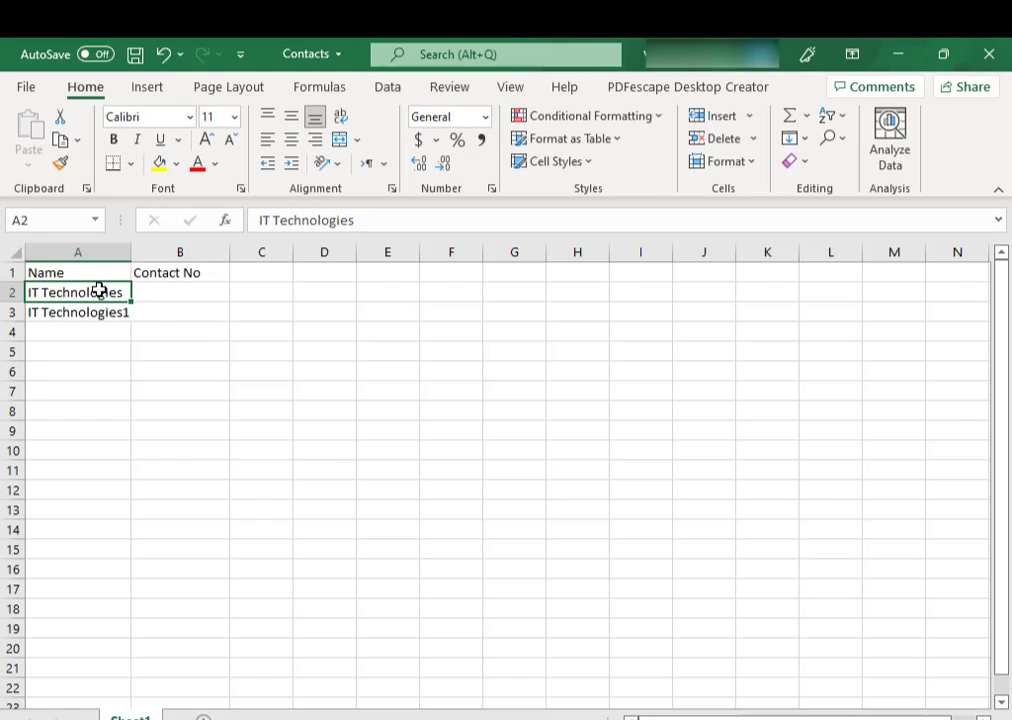
key("ctrl+c")
key("ctrl+v")
left_click(88, 332)
key("ctrl+v")
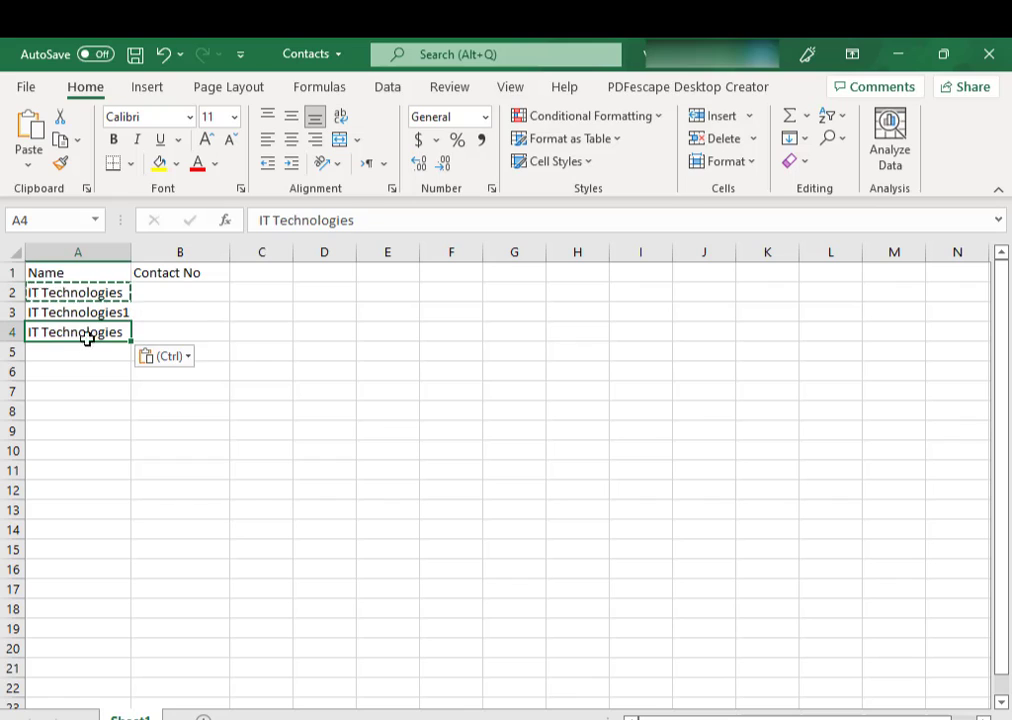
left_click(81, 352)
key("ctrl+v")
left_click(117, 332)
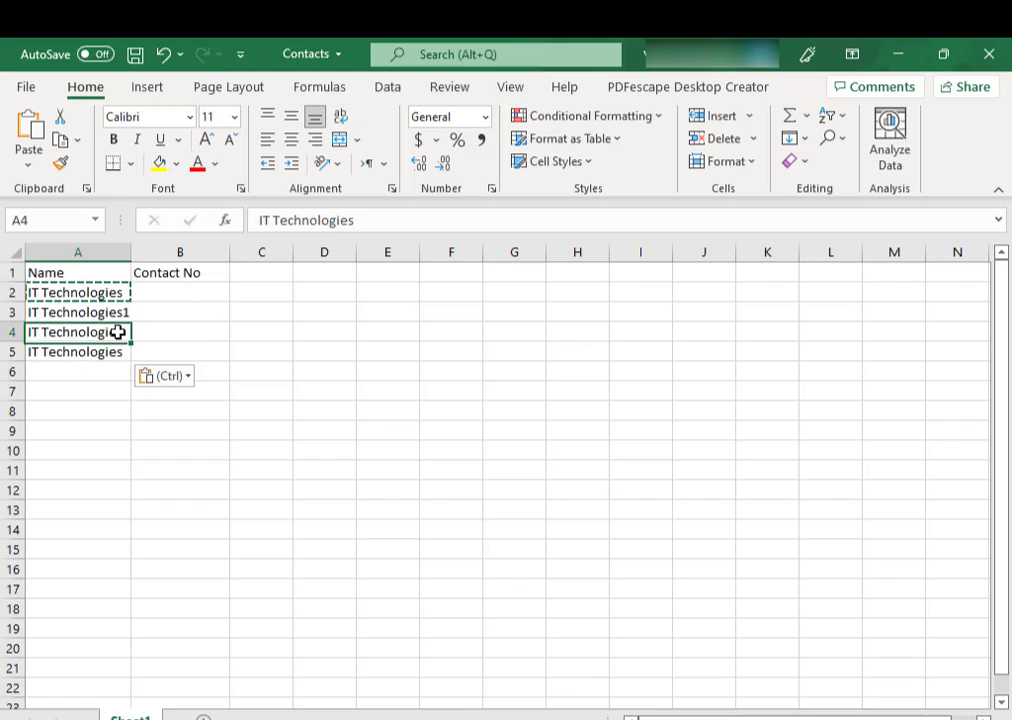
double_click(124, 332)
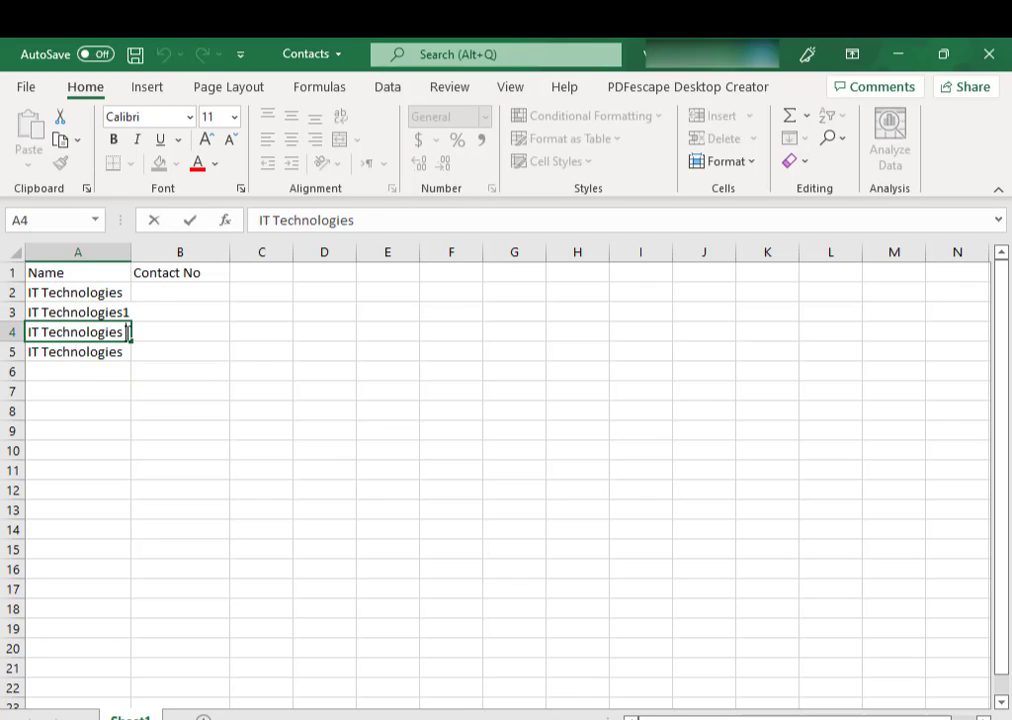
type("2")
left_click(125, 351)
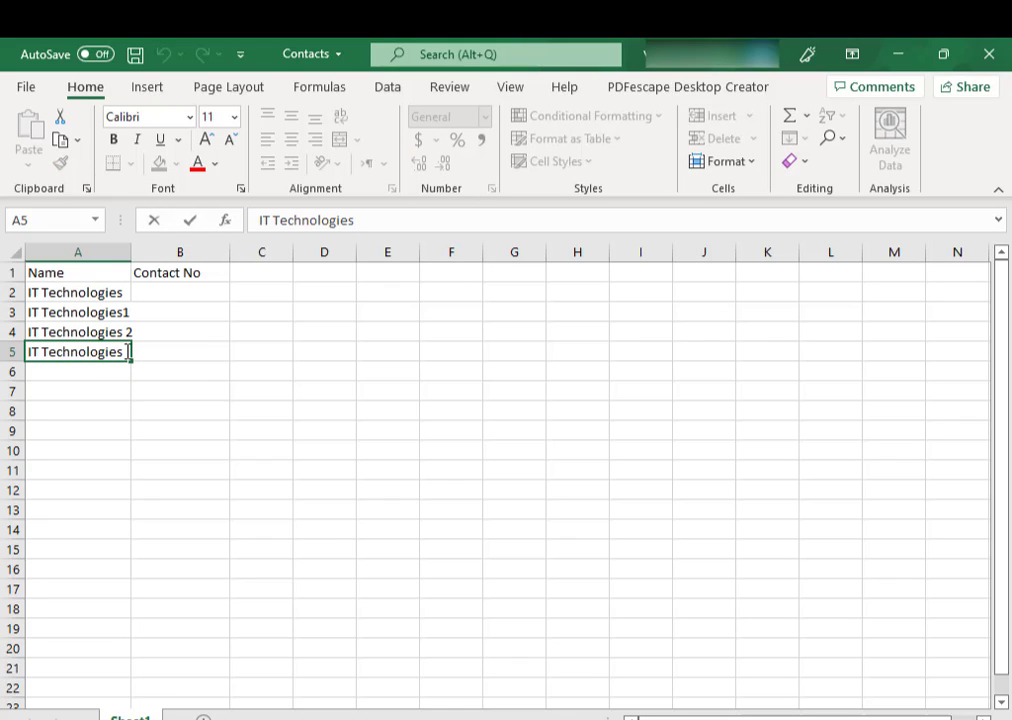
type("3")
left_click(147, 291)
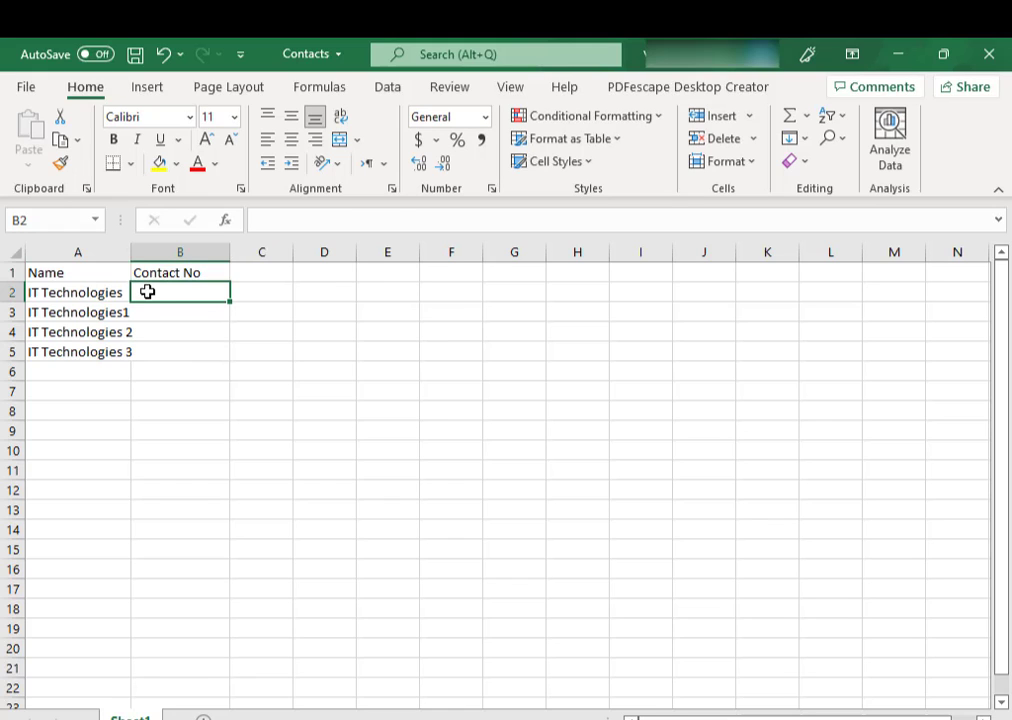
left_click(485, 117)
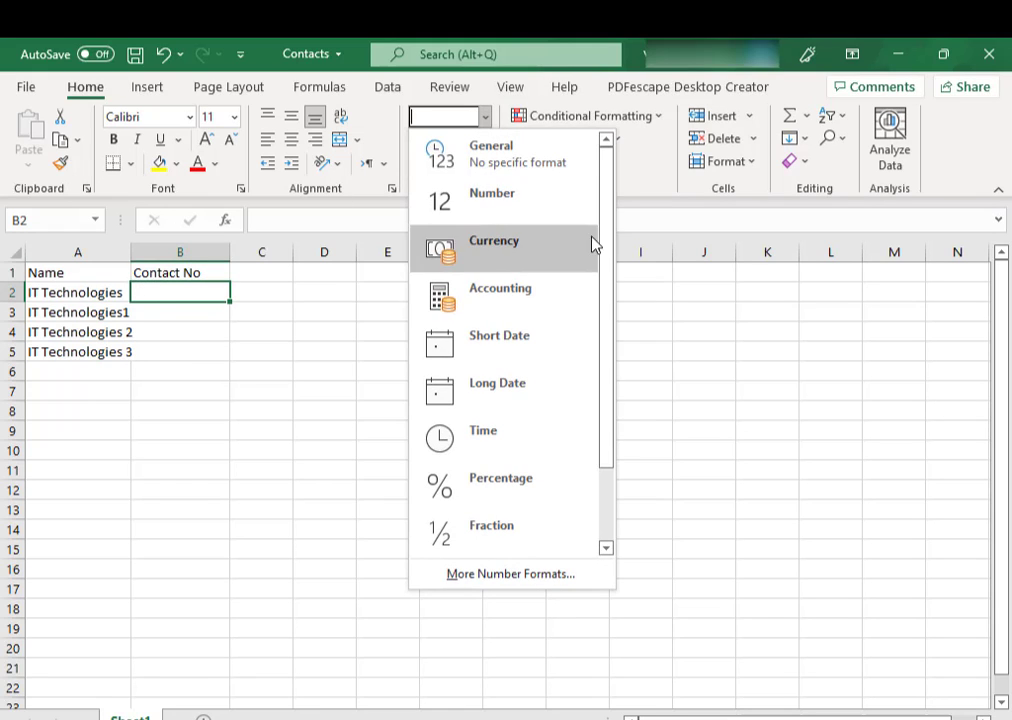
left_click_drag(605, 248, 610, 409)
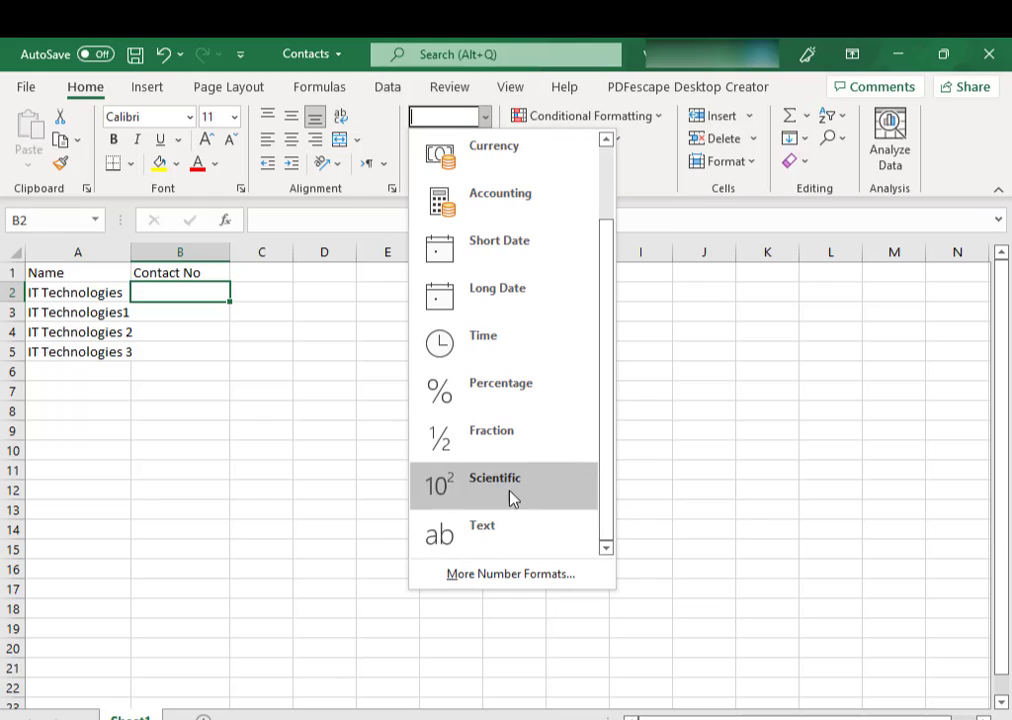
left_click(479, 546)
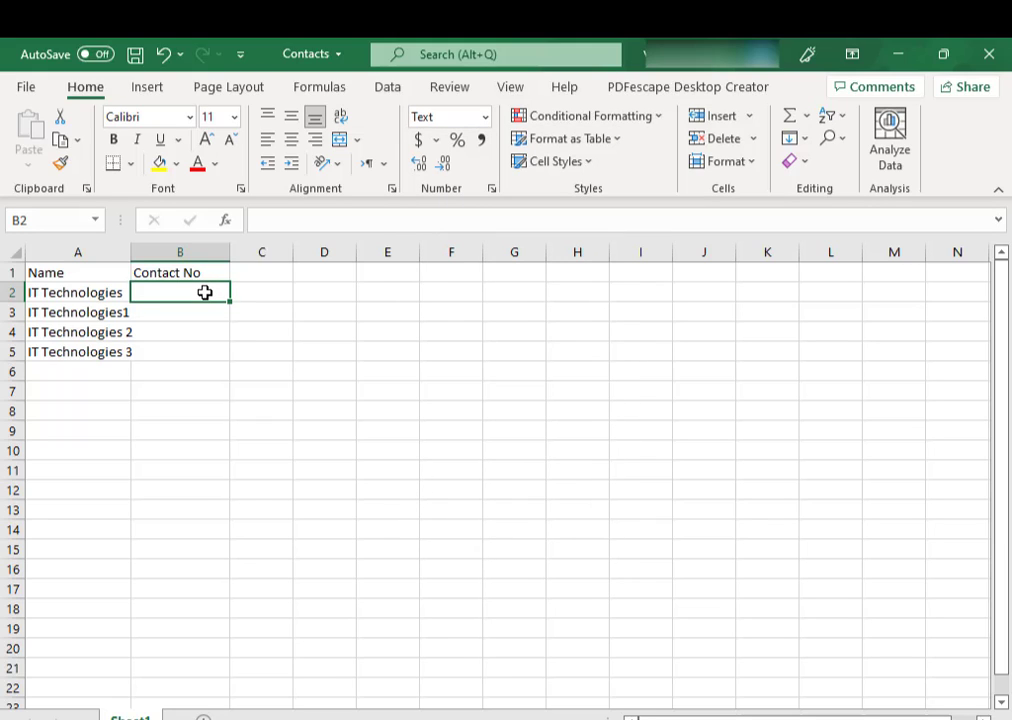
type("0333")
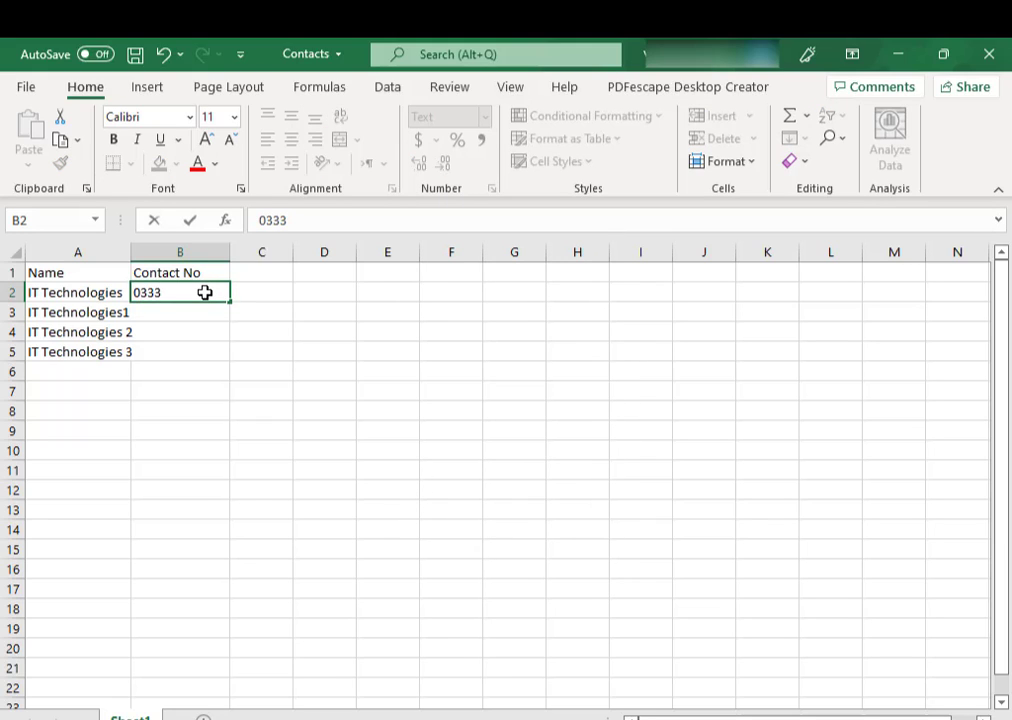
type("1234567")
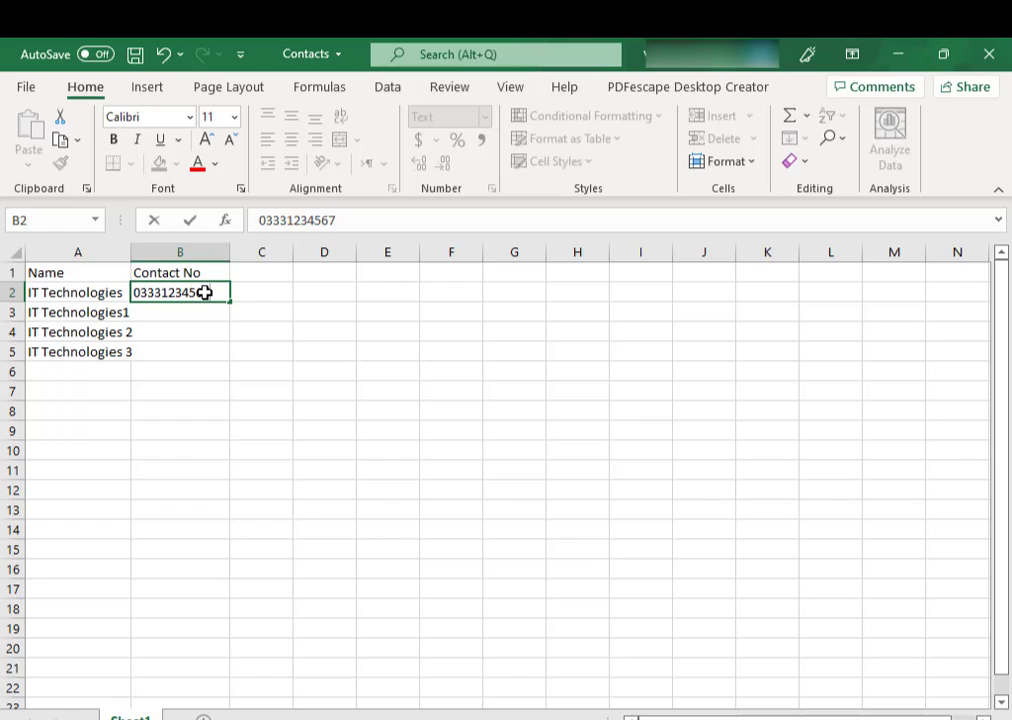
left_click(227, 336)
Fill B3:B5 with the next sequential numbers and autofit column A
left_click(207, 292)
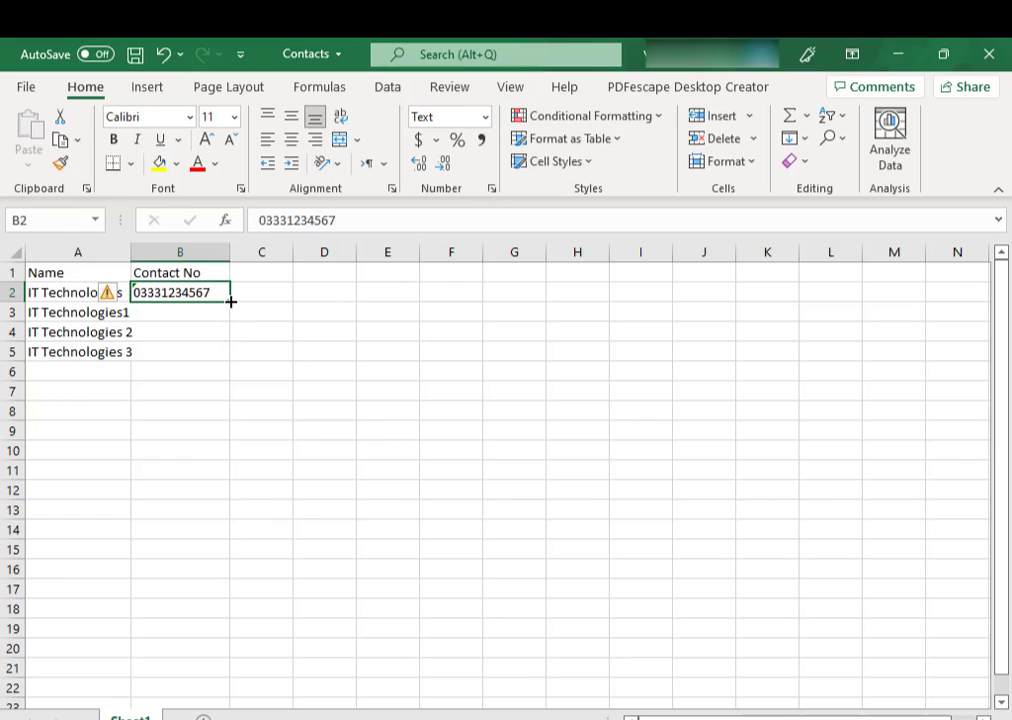
left_click_drag(230, 301, 221, 361)
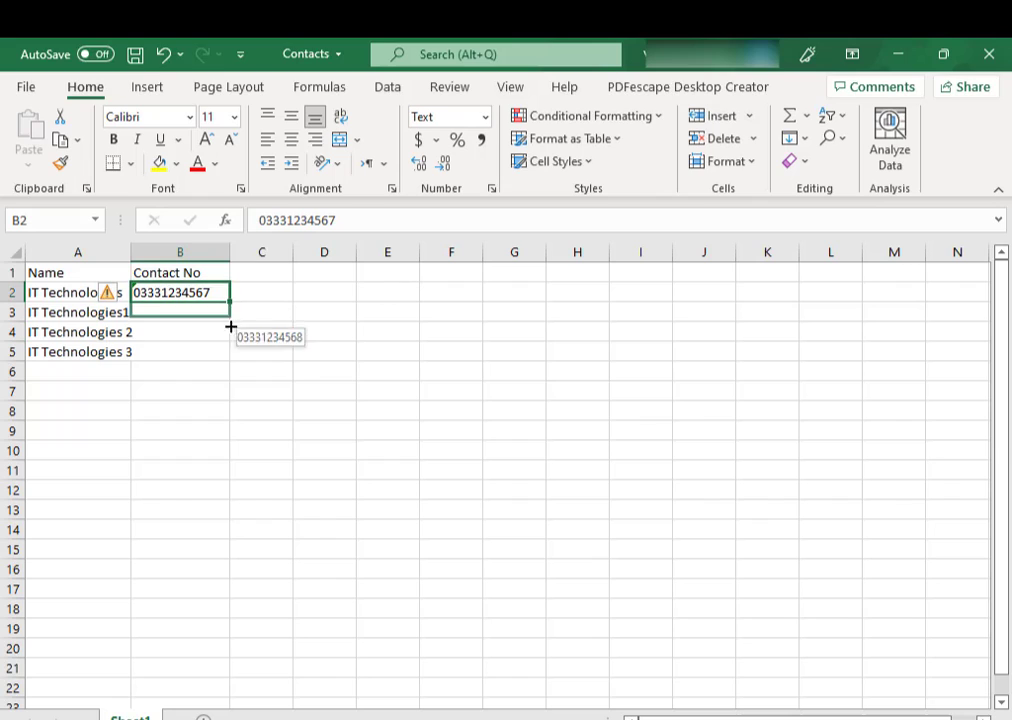
double_click(130, 250)
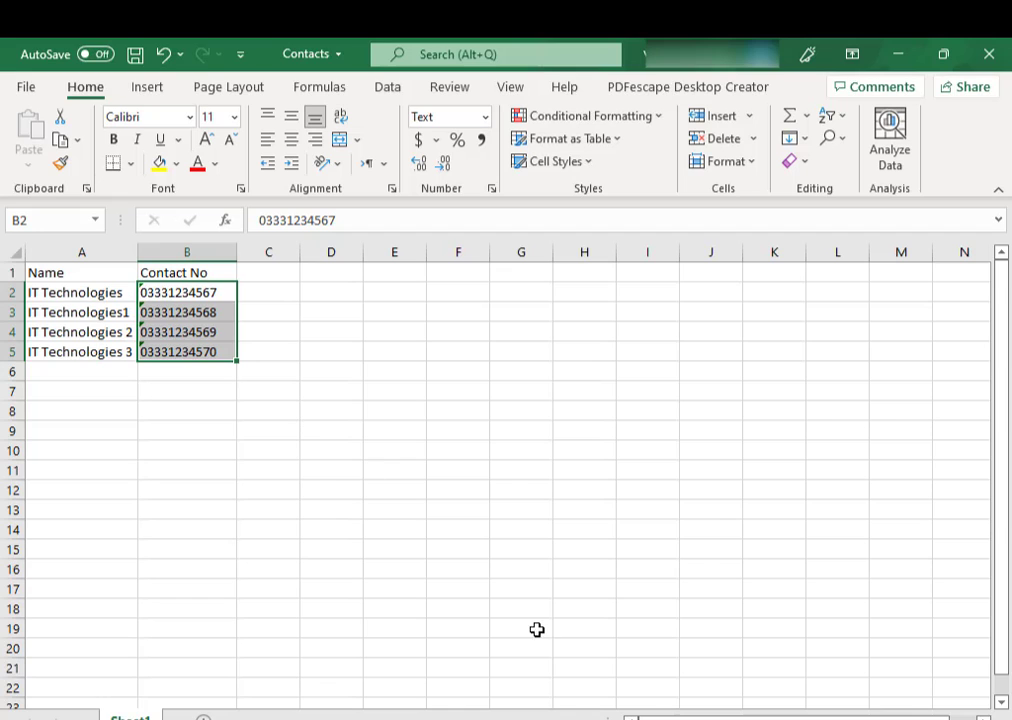
Add step '2. Now save MS Excel file save as CSV file.' to the notes
left_click(628, 665)
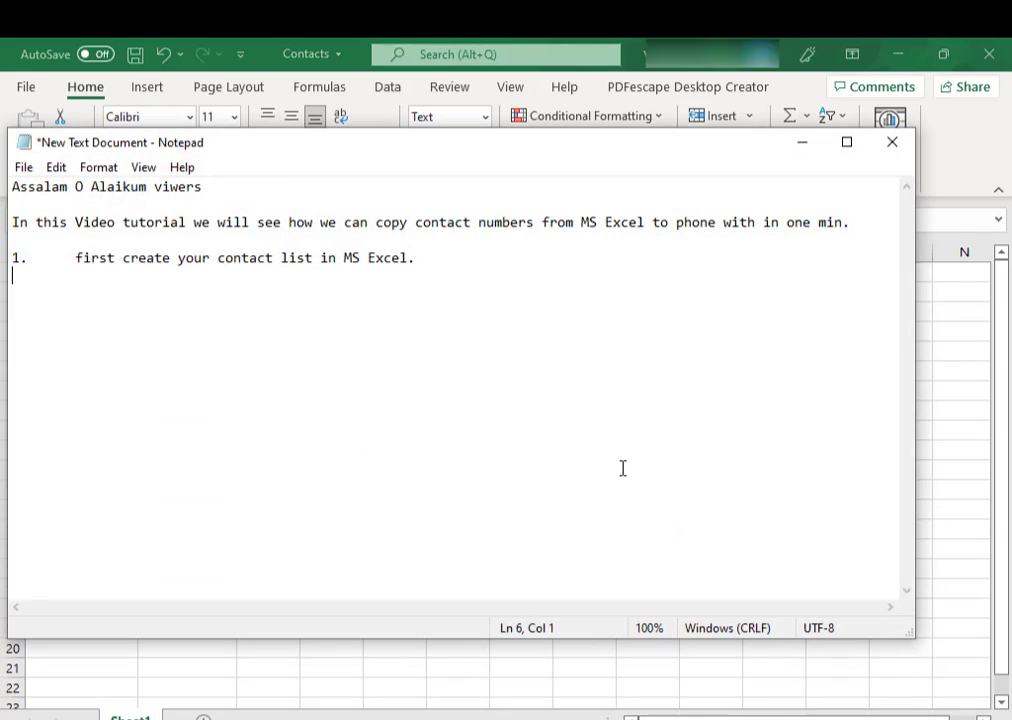
left_click(443, 263)
key("Return")
type("2.")
key("Tab")
type("Now ")
type("sa")
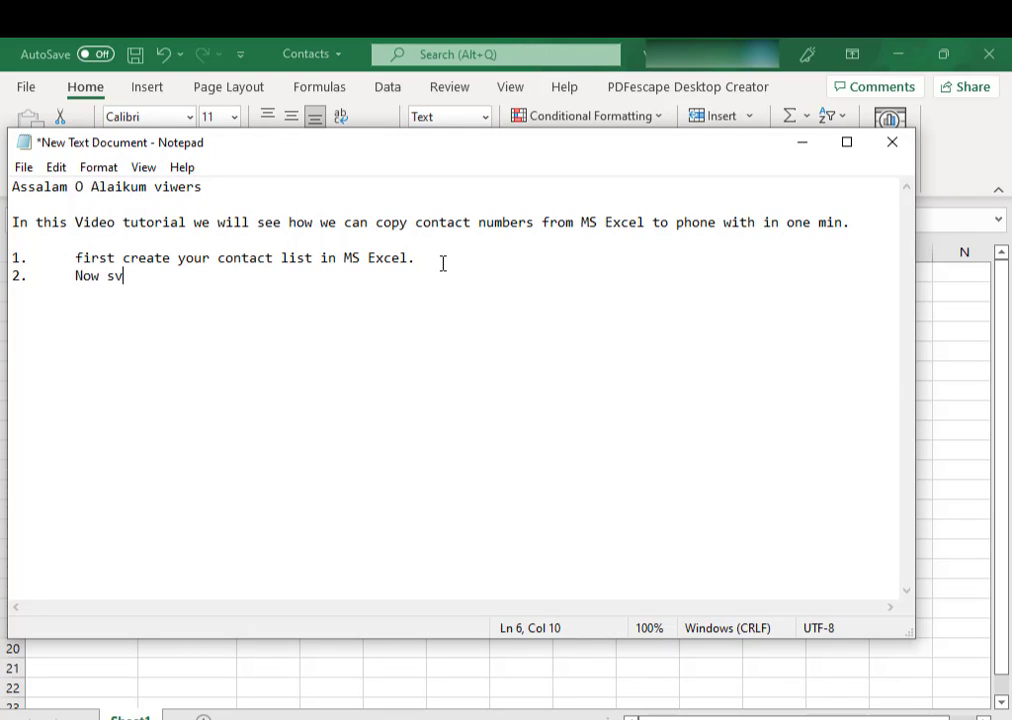
type("ve MS ")
type("Excell")
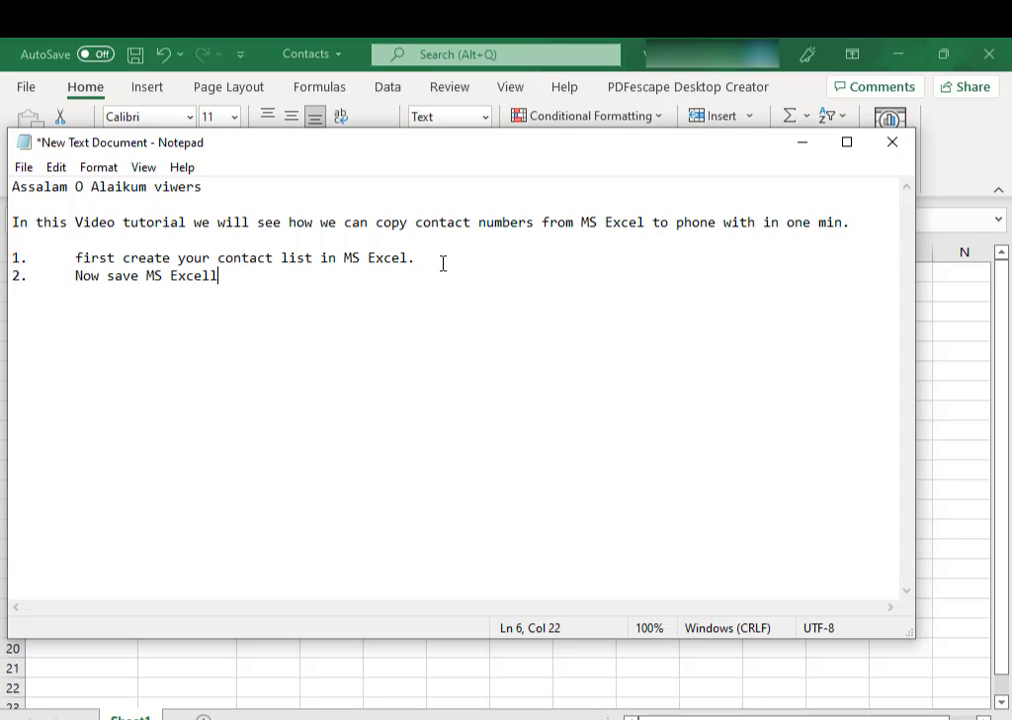
key("BackSpace")
type("fi")
type("e")
key("BackSpace")
key("BackSpace")
type("ile ")
type("sa")
type("ve as ")
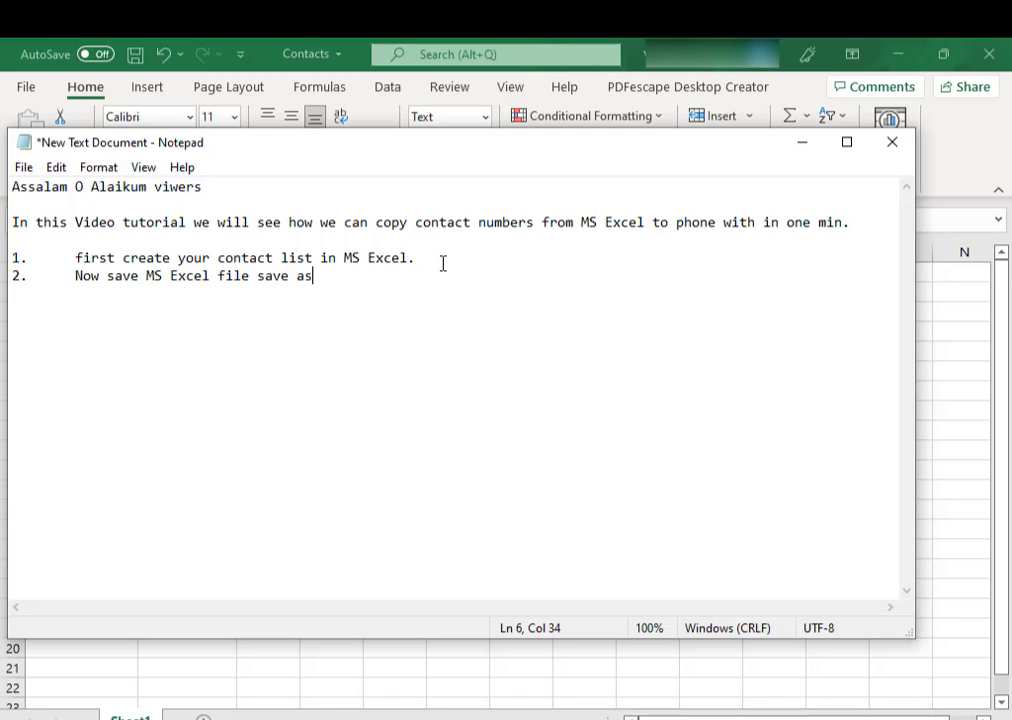
type("C")
type("SV ")
type("file")
type(".")
key("Return")
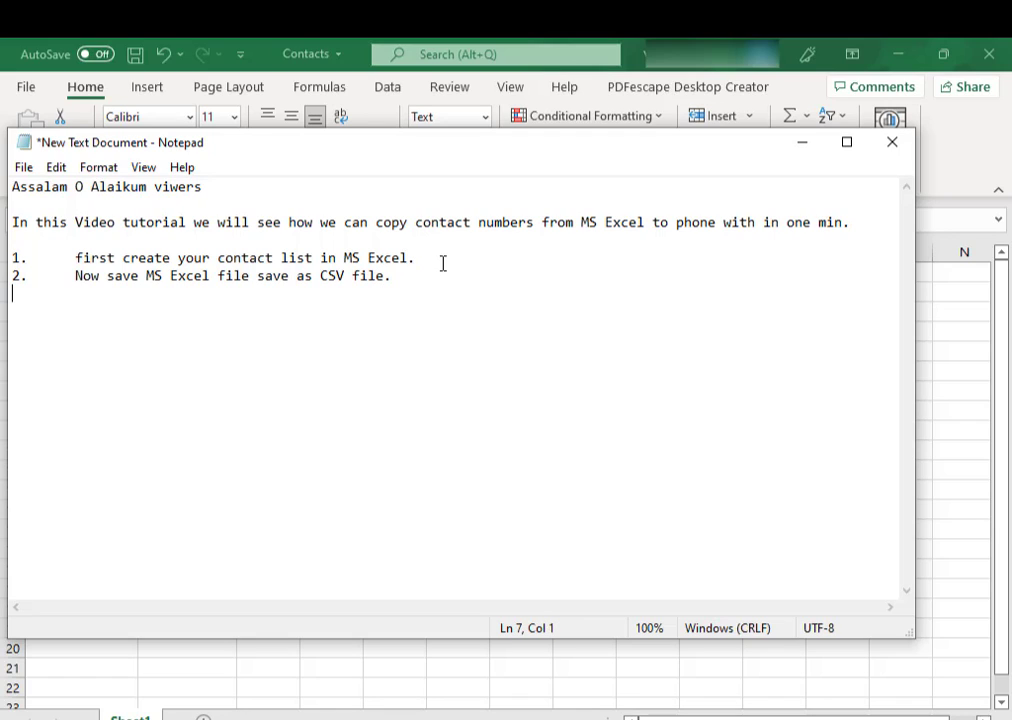
Number the next line '3' with a Tab and minimize Notepad
type("3.")
key("Tab")
left_click(799, 145)
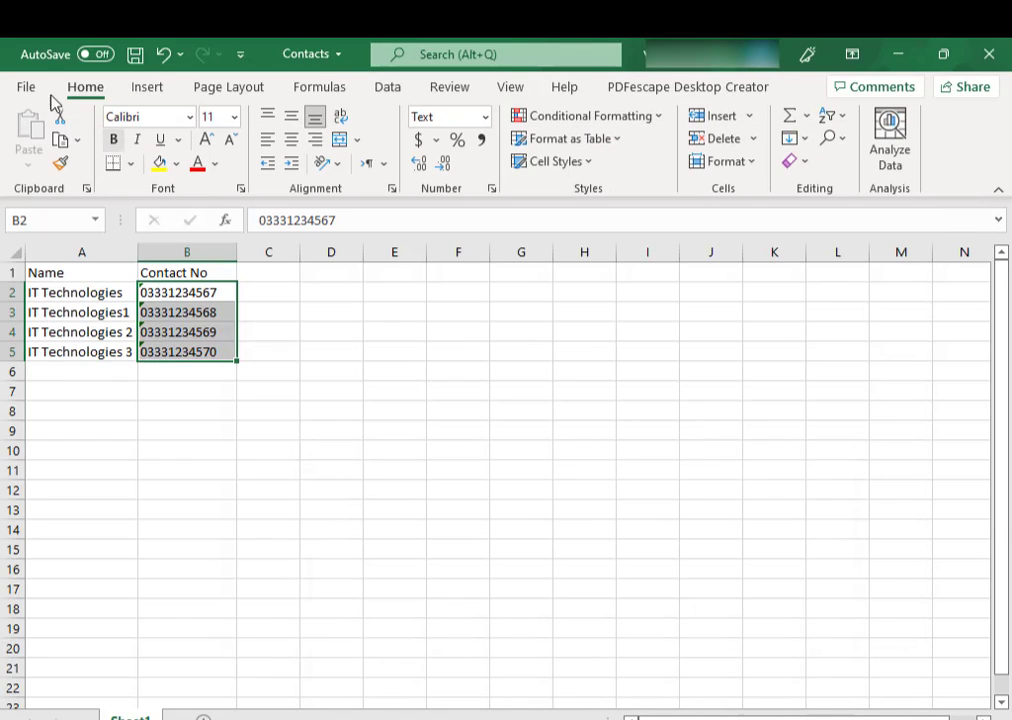
Save the Contacts workbook via Save As with file type CSV (Comma delimited) (*.csv)
left_click(31, 90)
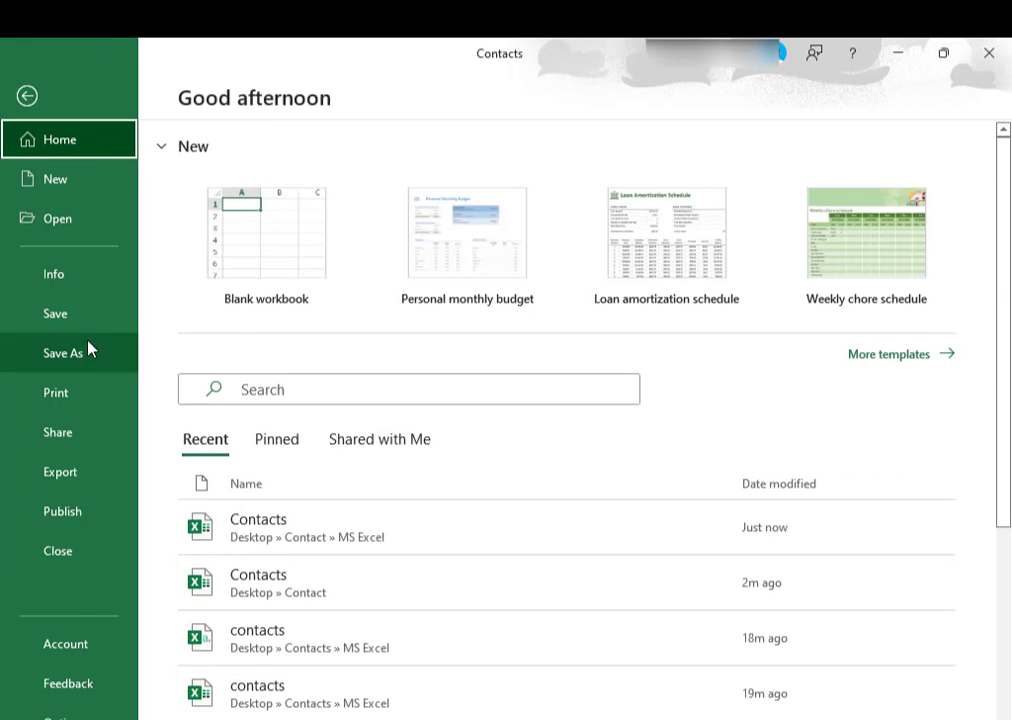
left_click(84, 363)
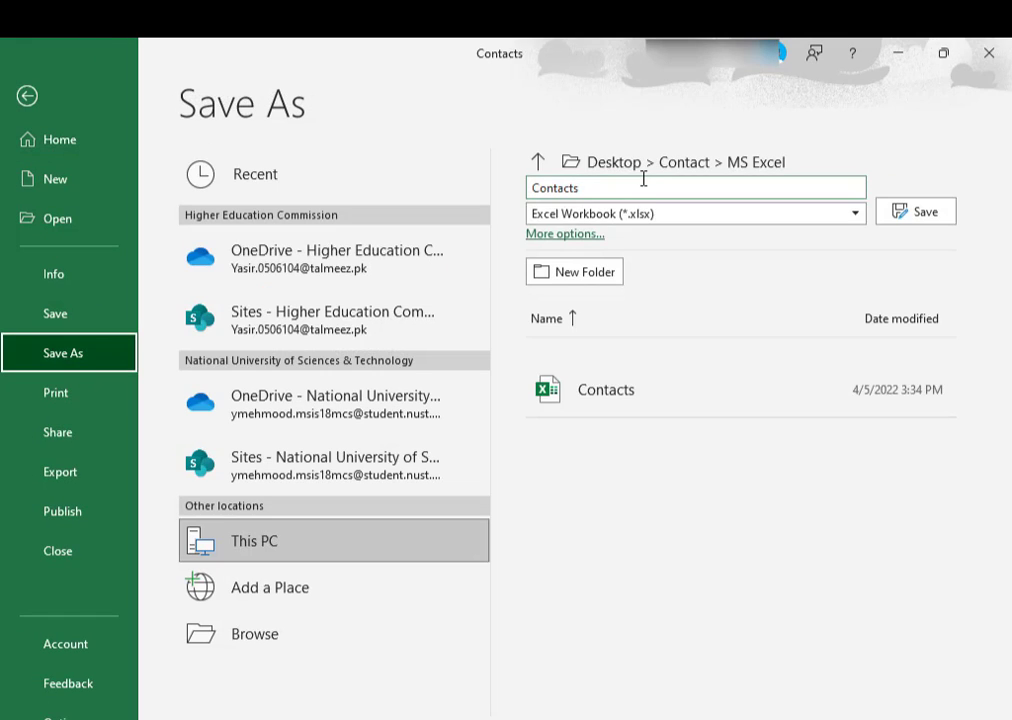
left_click(840, 214)
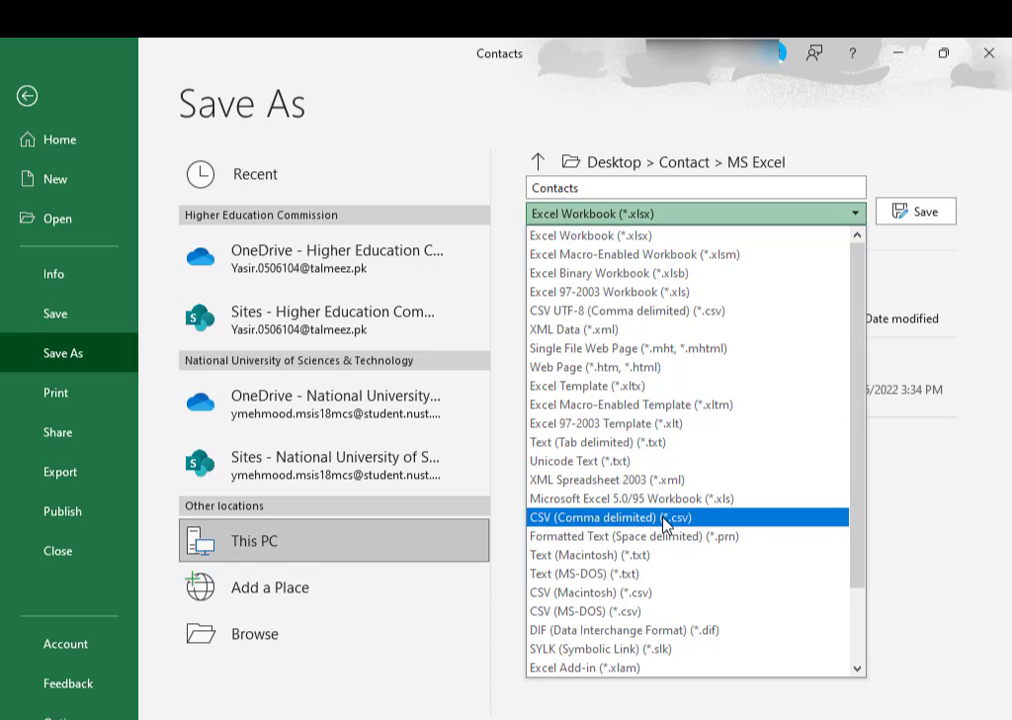
left_click(665, 518)
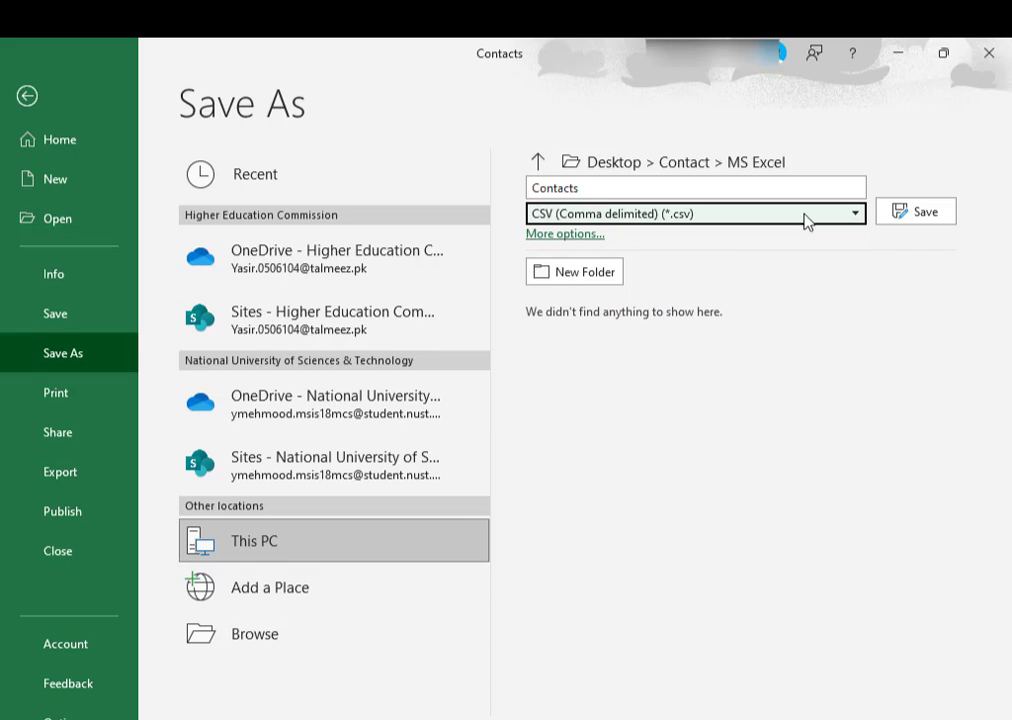
left_click(900, 214)
left_click(677, 485)
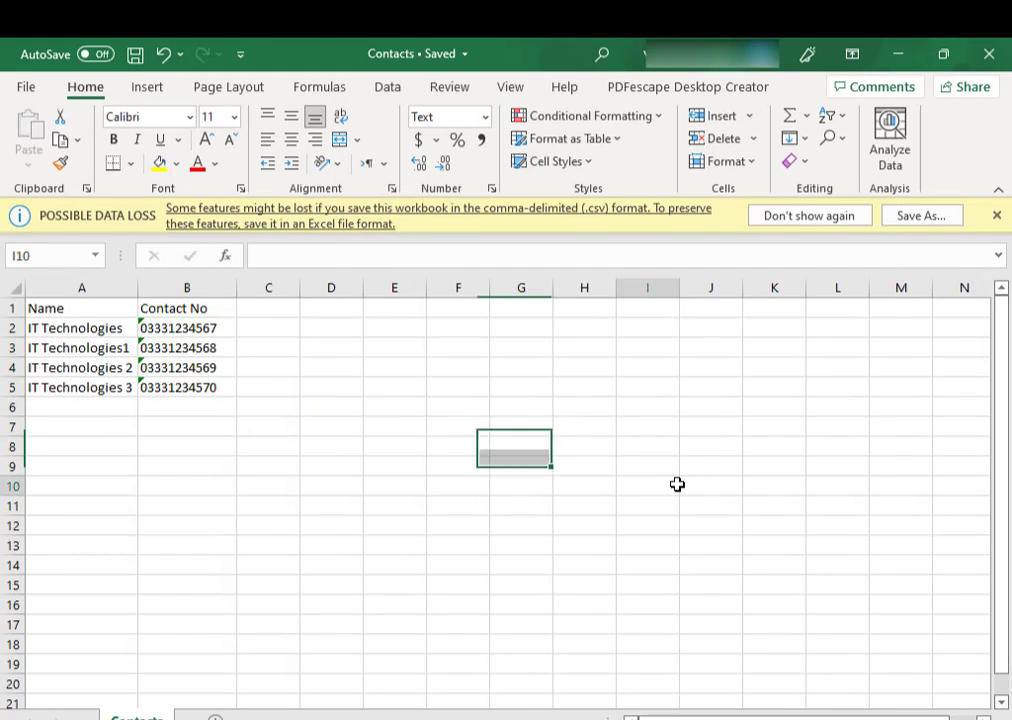
Close Excel, select the CSV Contacts file, and widen the Date modified and Type columns
left_click(993, 57)
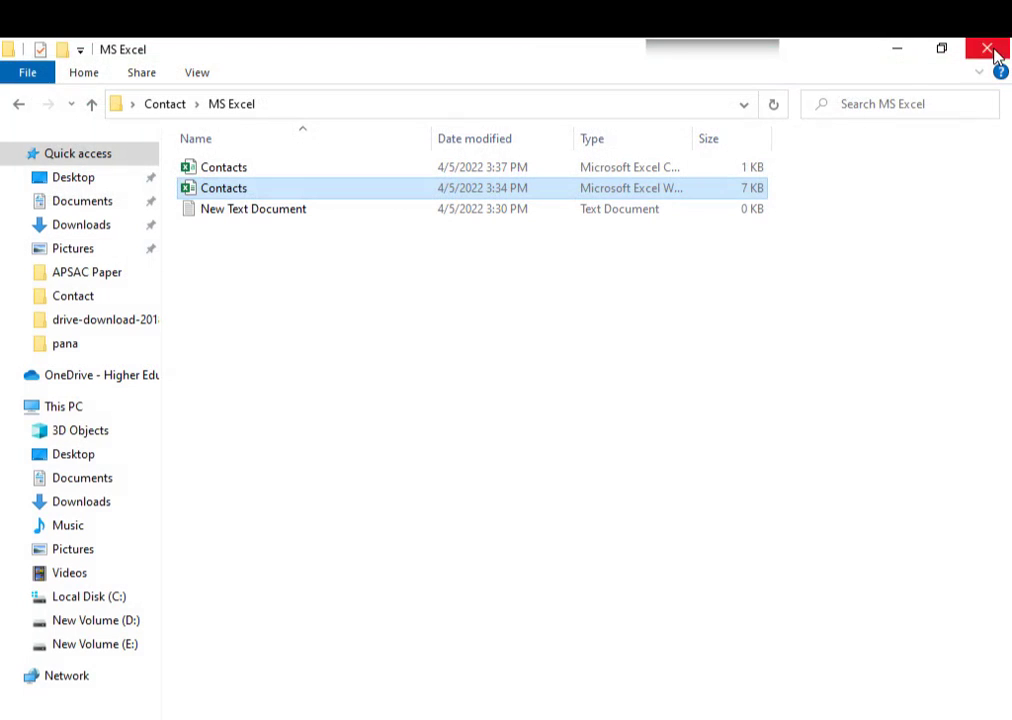
left_click(263, 171)
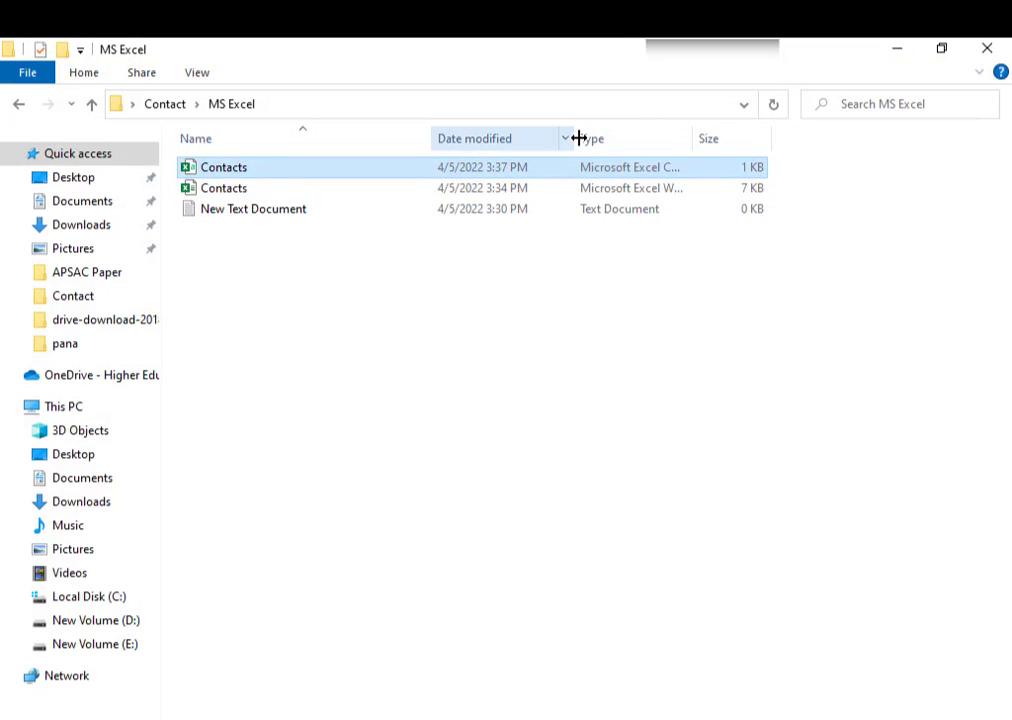
mouse_move(578, 138)
left_mouse_down()
mouse_move(689, 120)
mouse_move(545, 135)
left_mouse_up()
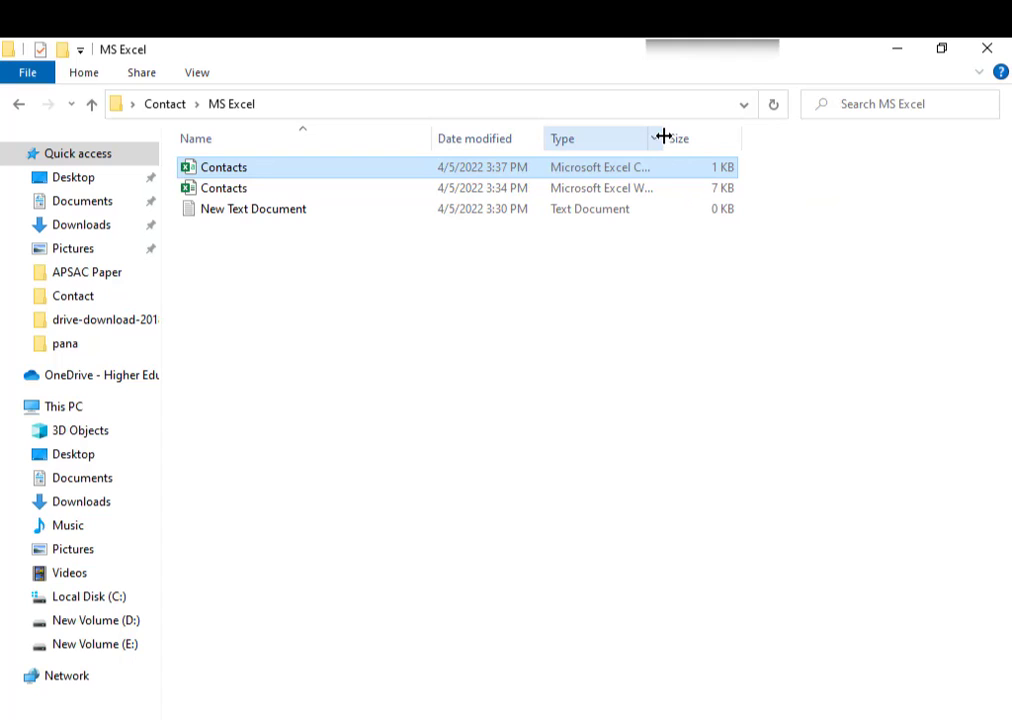
left_click_drag(661, 136, 805, 149)
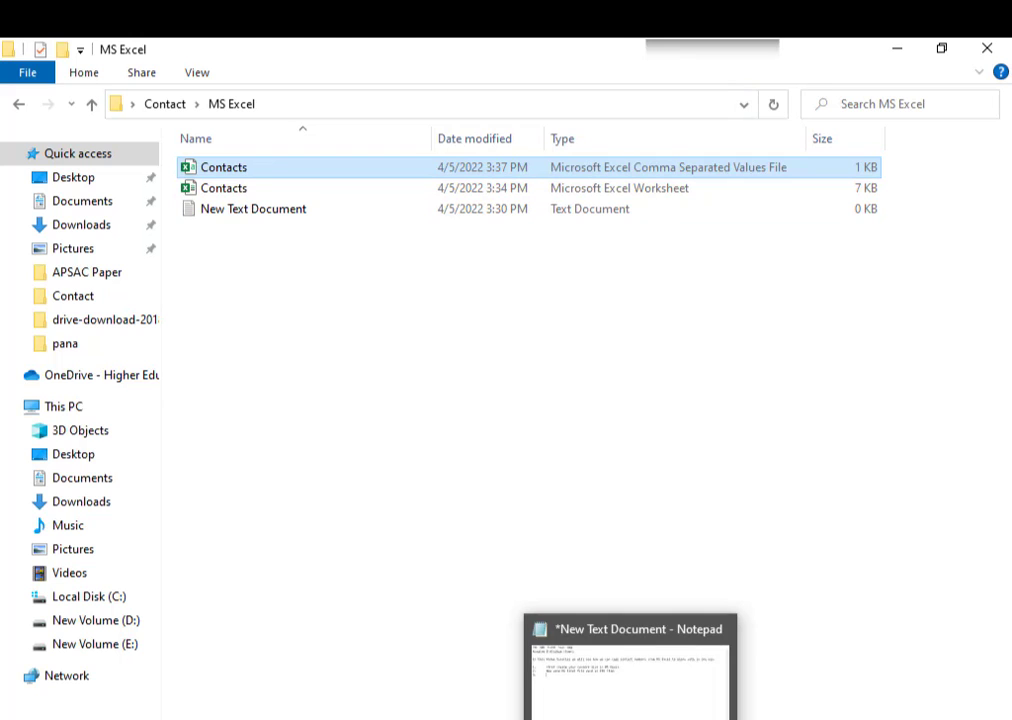
Write step 3 as 'Top file is a CSV file' in the notes
left_click(630, 715)
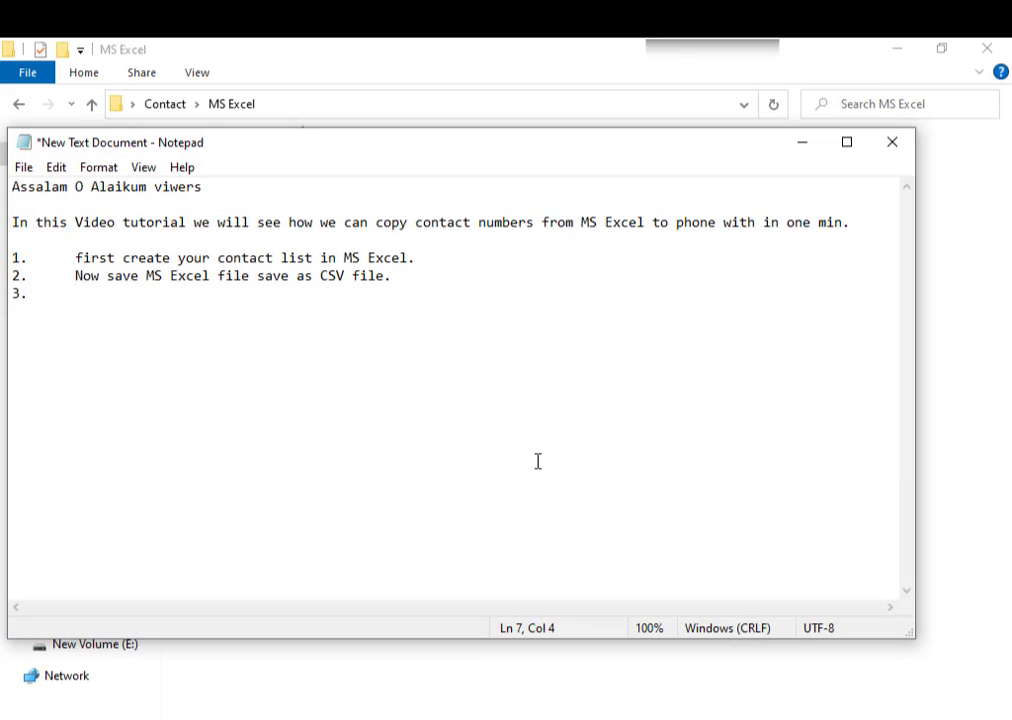
type("TOp")
key("BackSpace")
key("BackSpace")
key("BackSpace")
type("op ")
type("file is ")
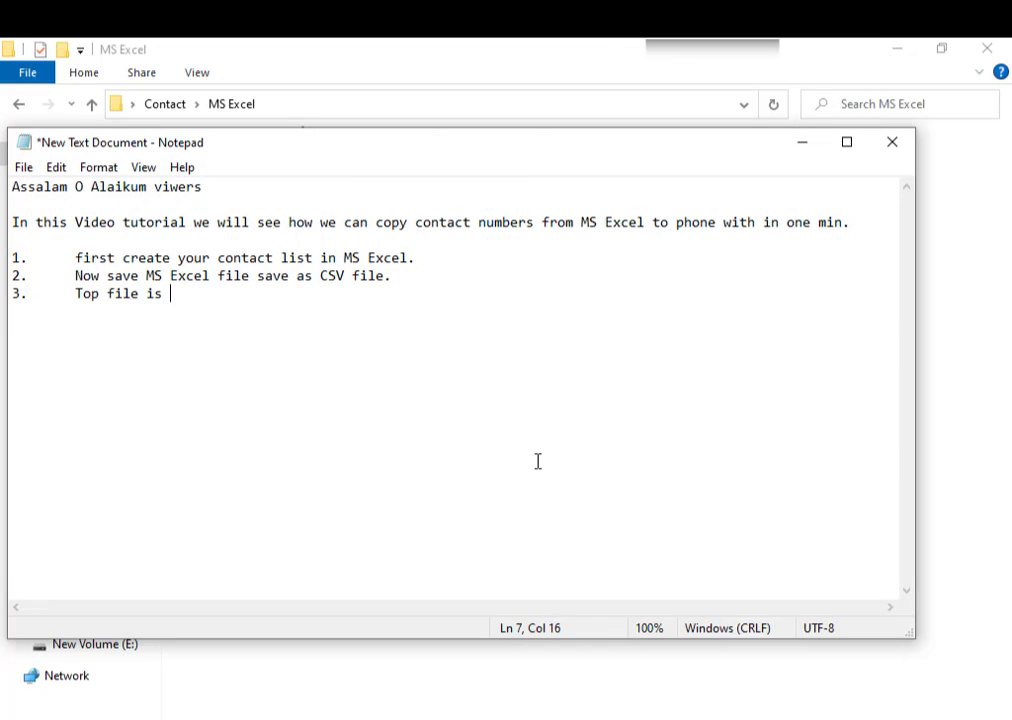
type("a CS")
type("V file")
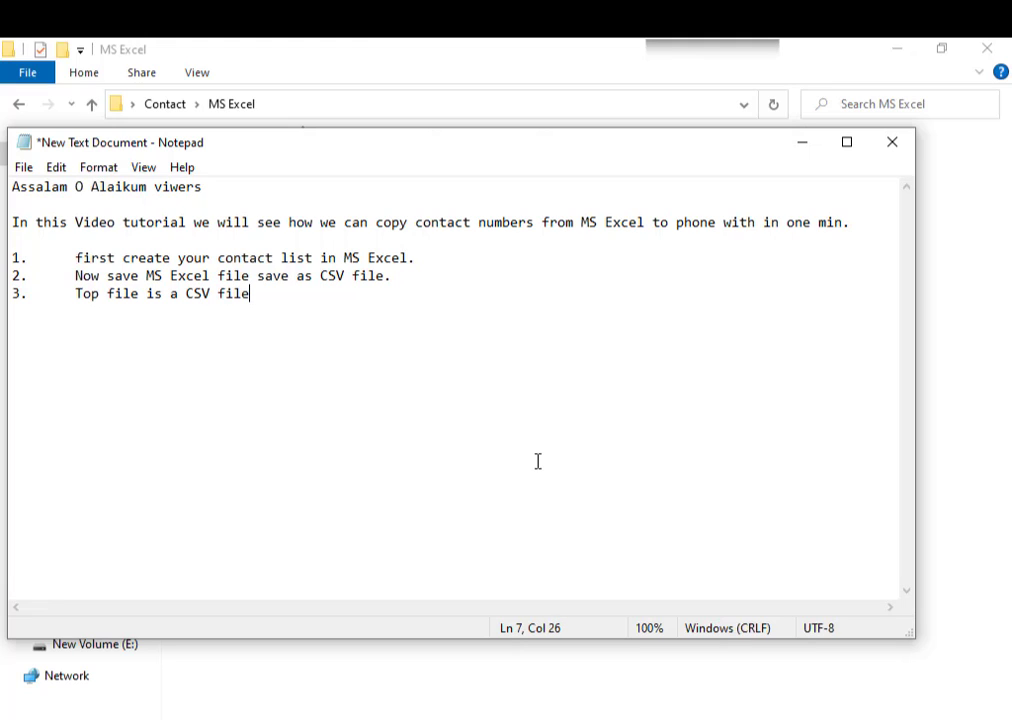
key("Return")
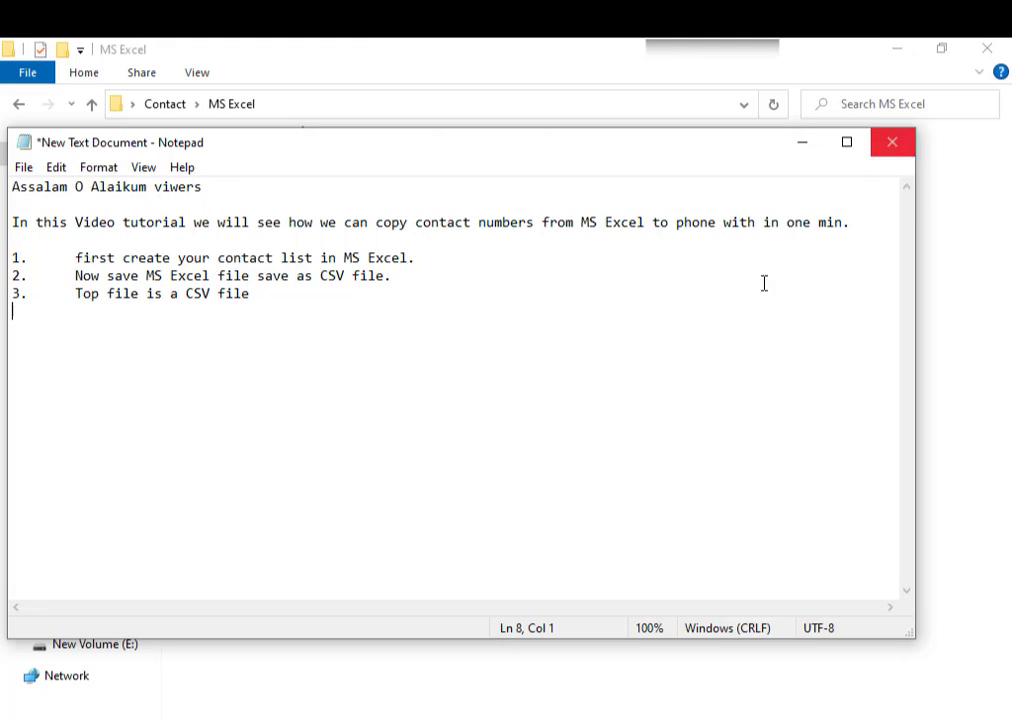
Add step '4. Now open contacts folder. It is available in windows by default'
type("now")
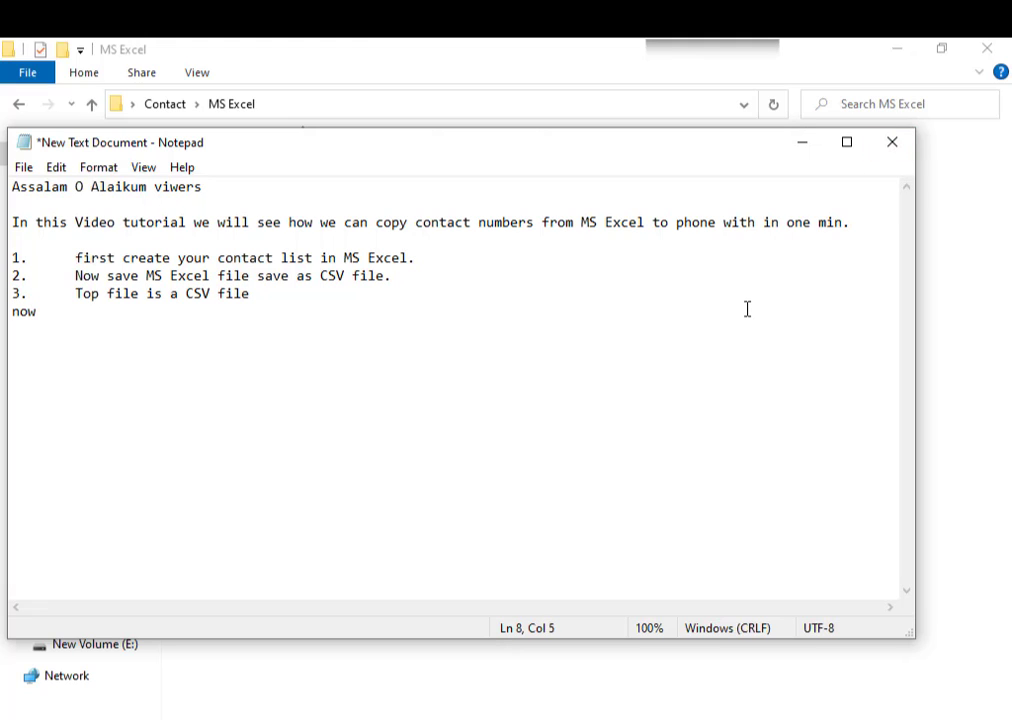
key("BackSpace")
key("BackSpace")
key("BackSpace")
key("BackSpace")
type("4")
type(".")
key("Tab")
type("Now open ")
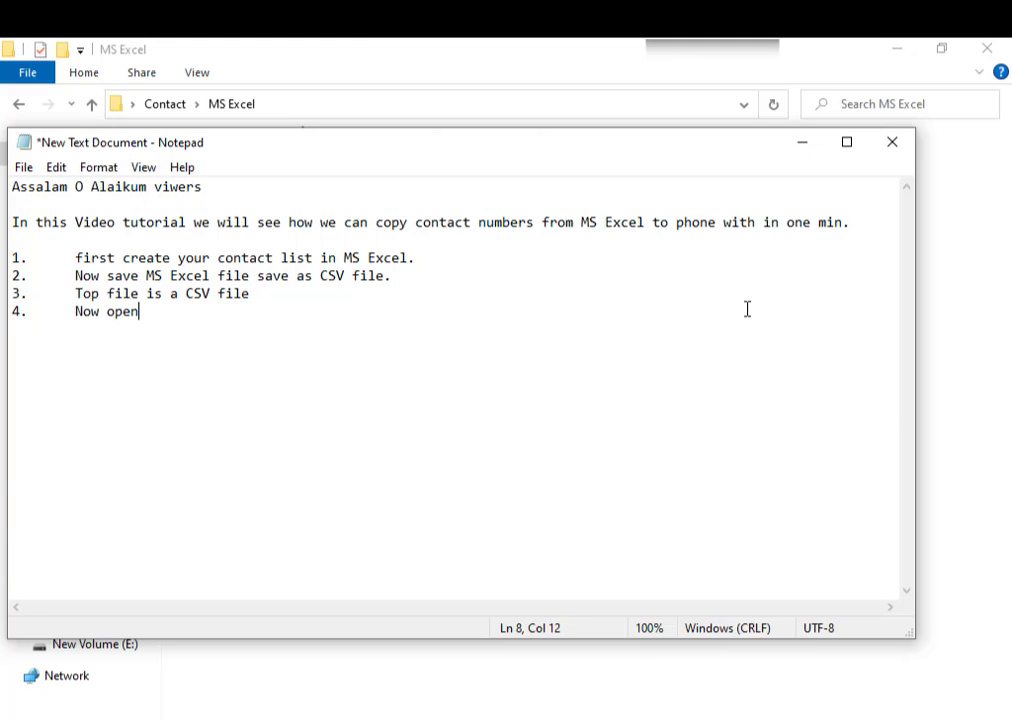
type("contac")
type("ts fo")
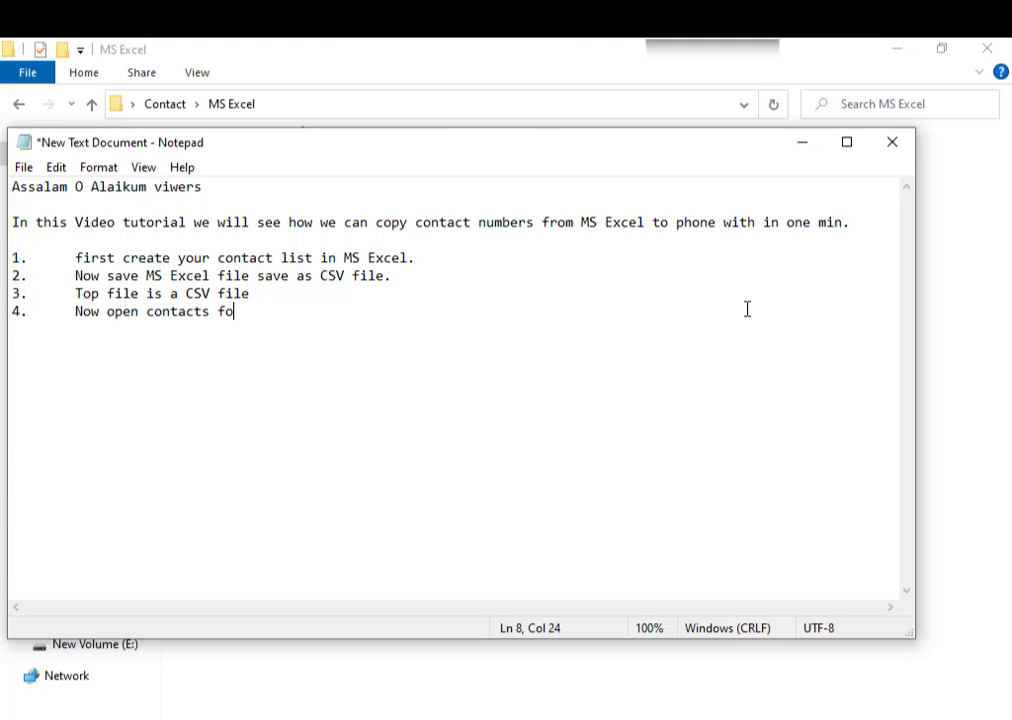
type("lder")
type(". It is ")
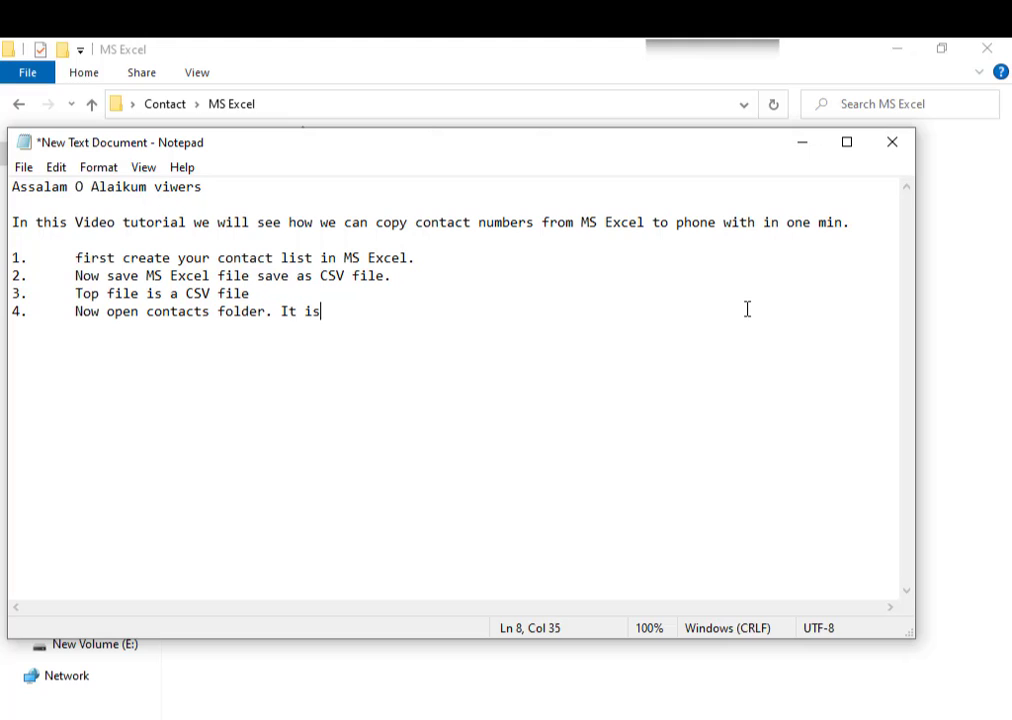
type("available")
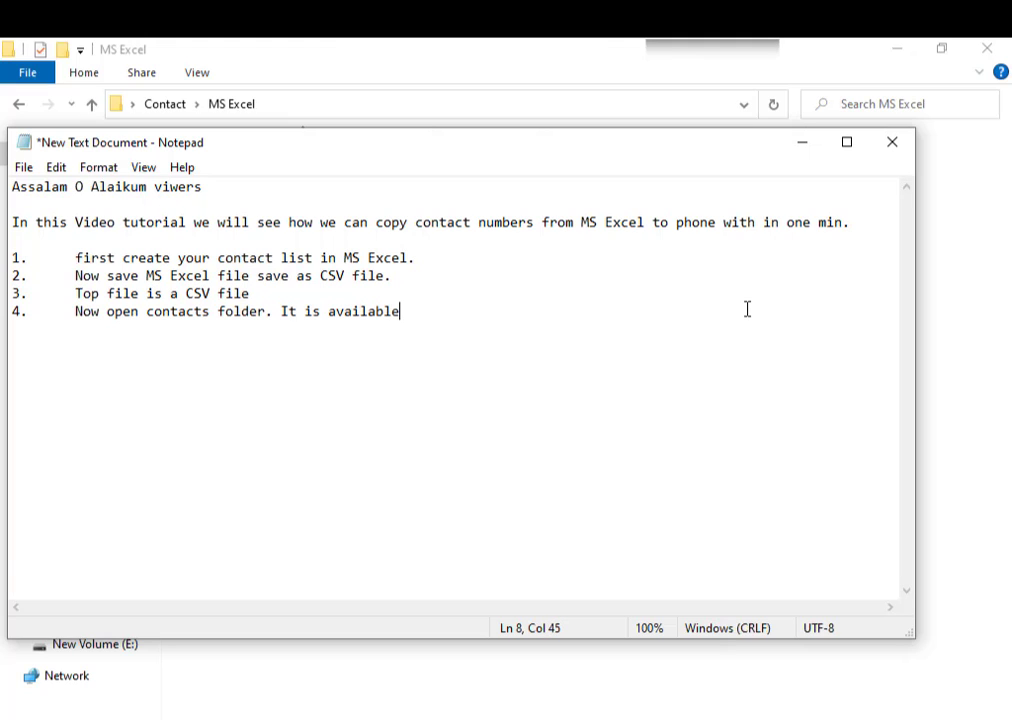
type(" ibn")
key("BackSpace")
key("BackSpace")
type("n")
type(" windos")
key("BackSpace")
key("BackSpace")
type("o")
type("ws by ")
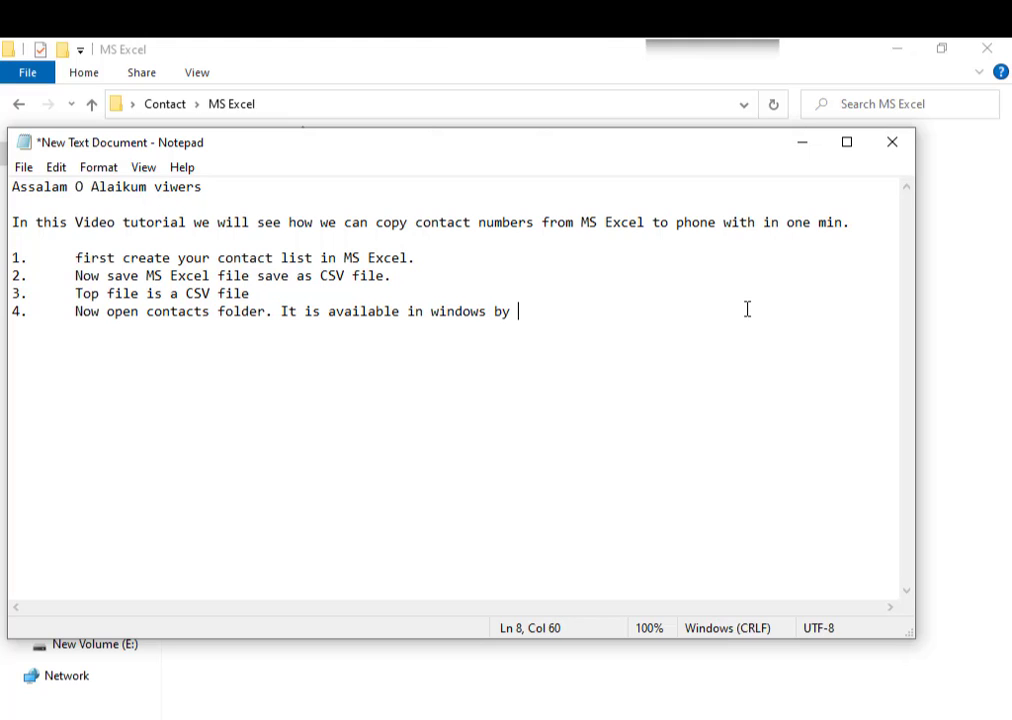
type("default")
Start step 5 on a new line with '5.' and a Tab
key("Return")
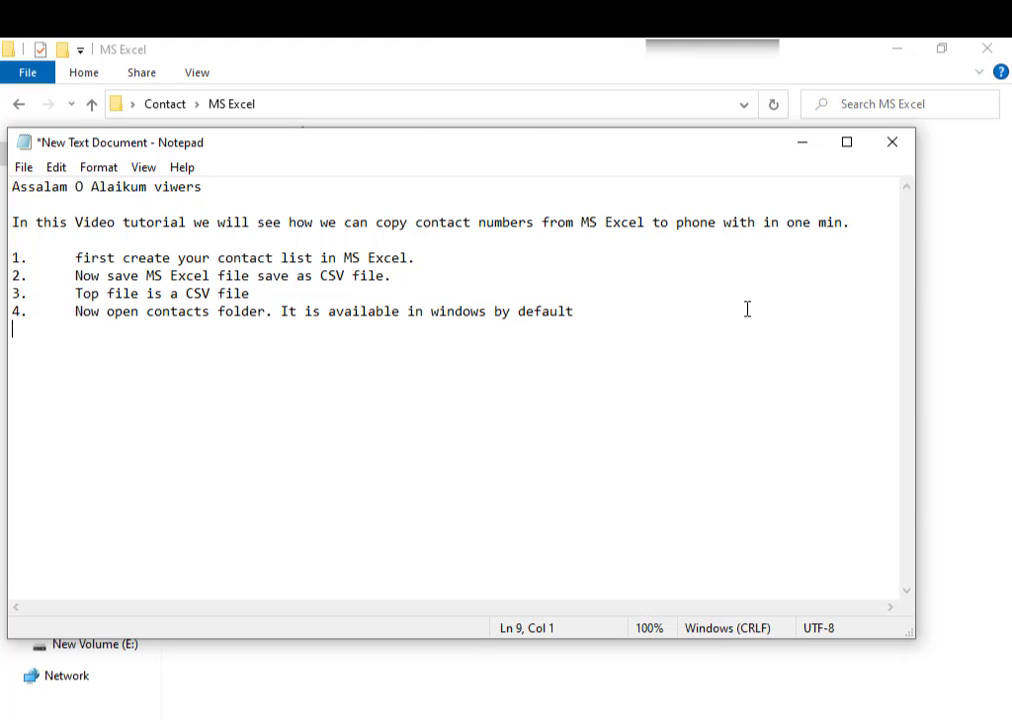
type("5.")
key("Tab")
Open the Windows Contacts folder via search and delete the contacts Asd, Asd1 and Asd2
left_click(804, 141)
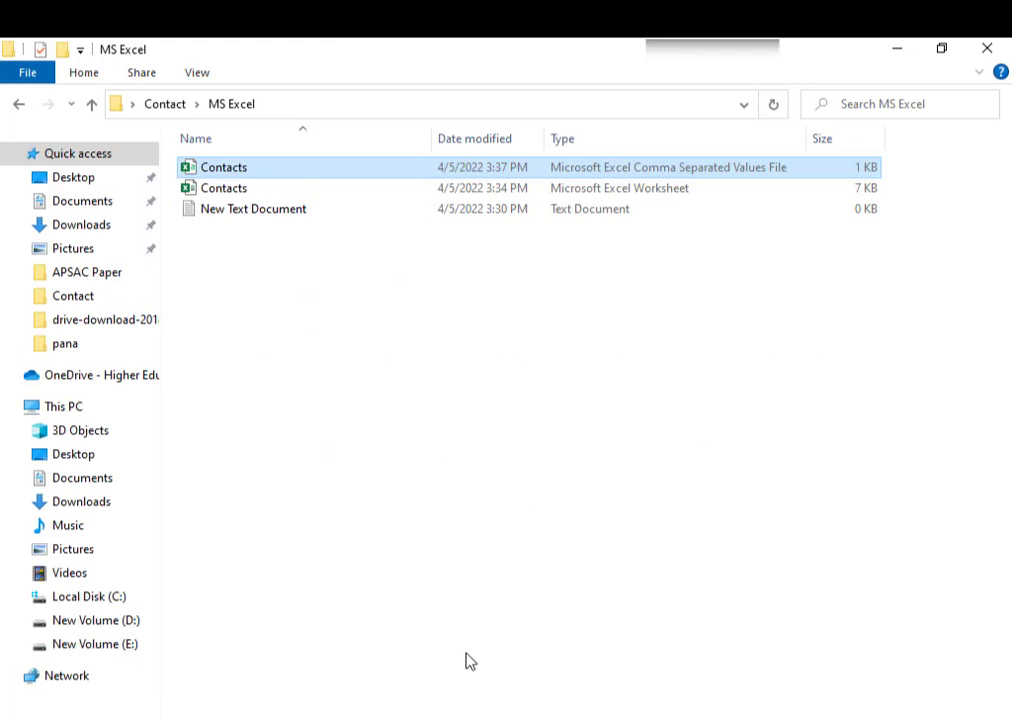
key("super+s")
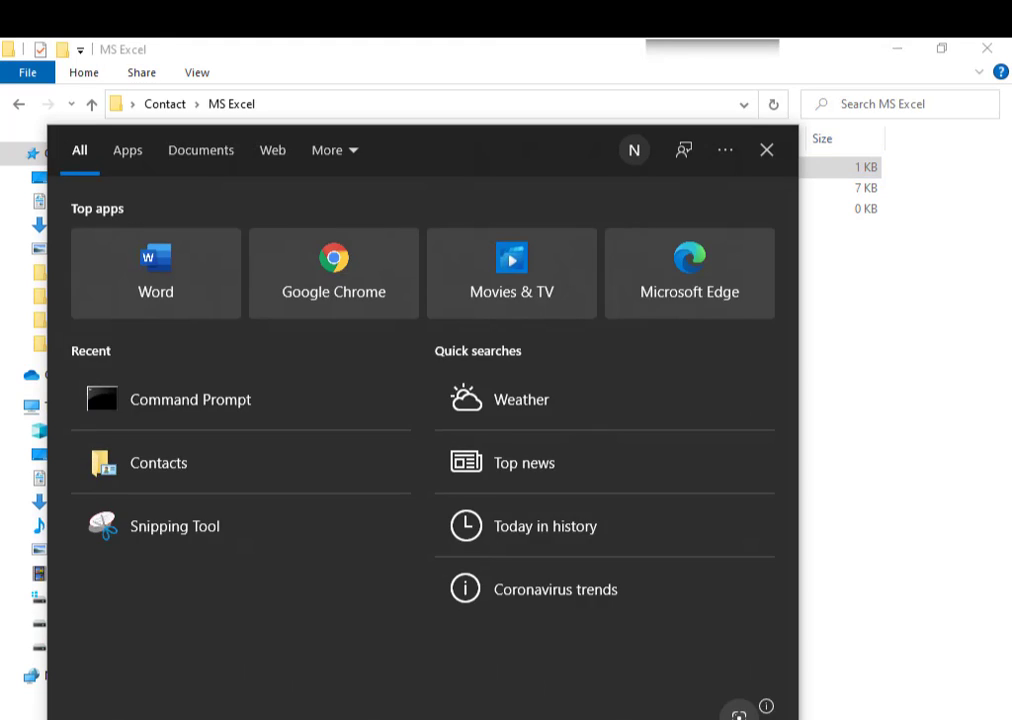
type("con")
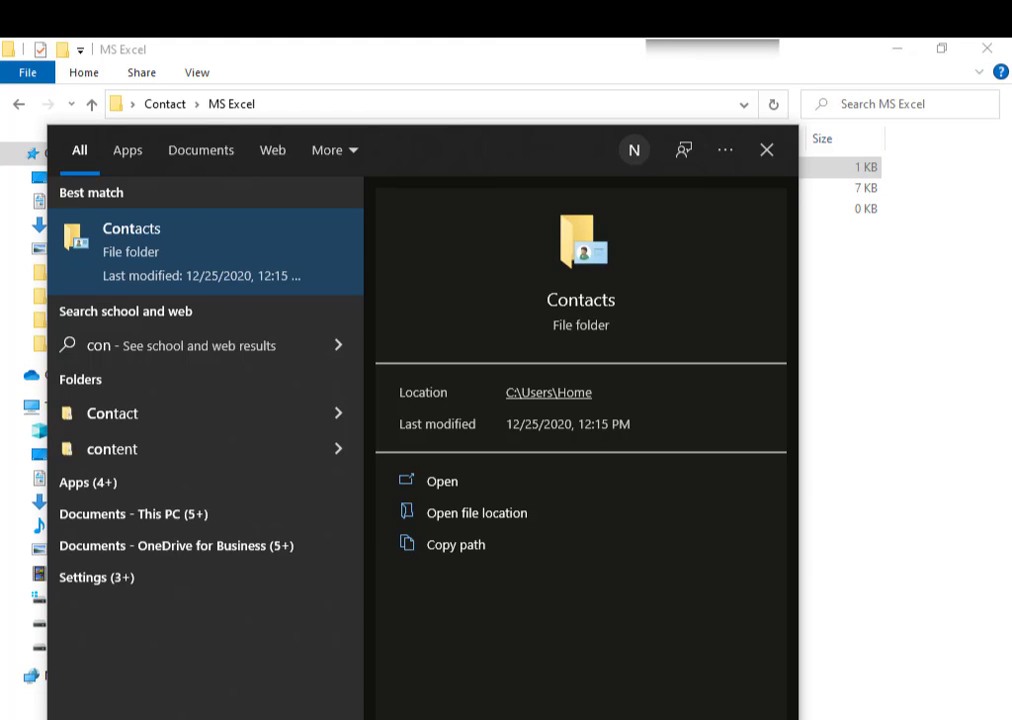
type("ta")
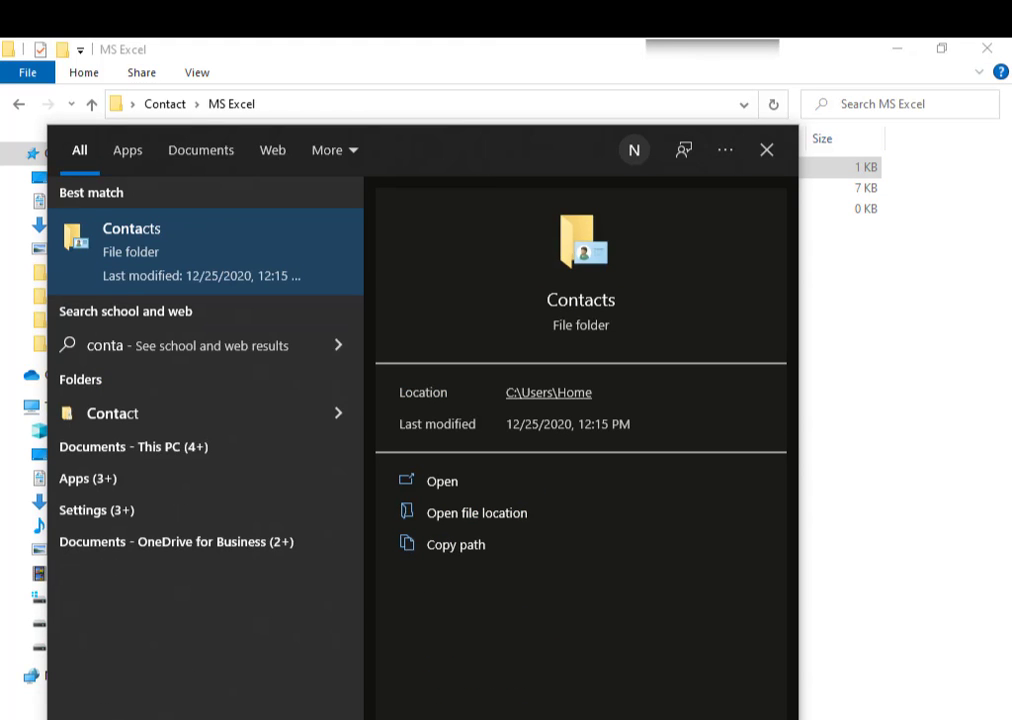
key("Return")
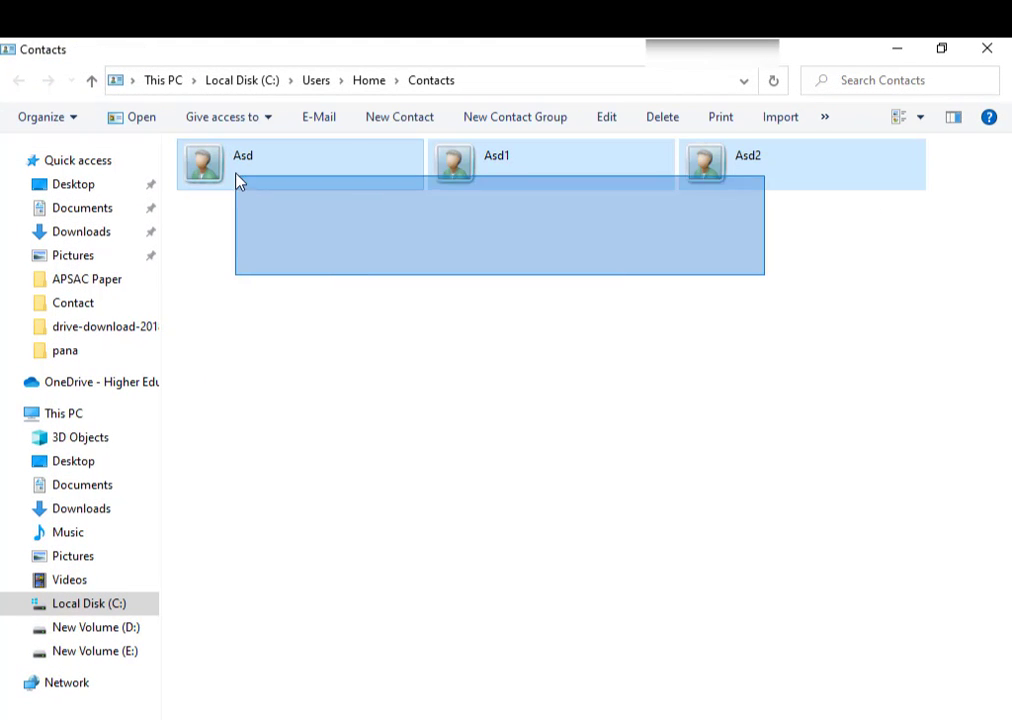
left_click_drag(765, 284, 237, 181)
key("Delete")
key("Return")
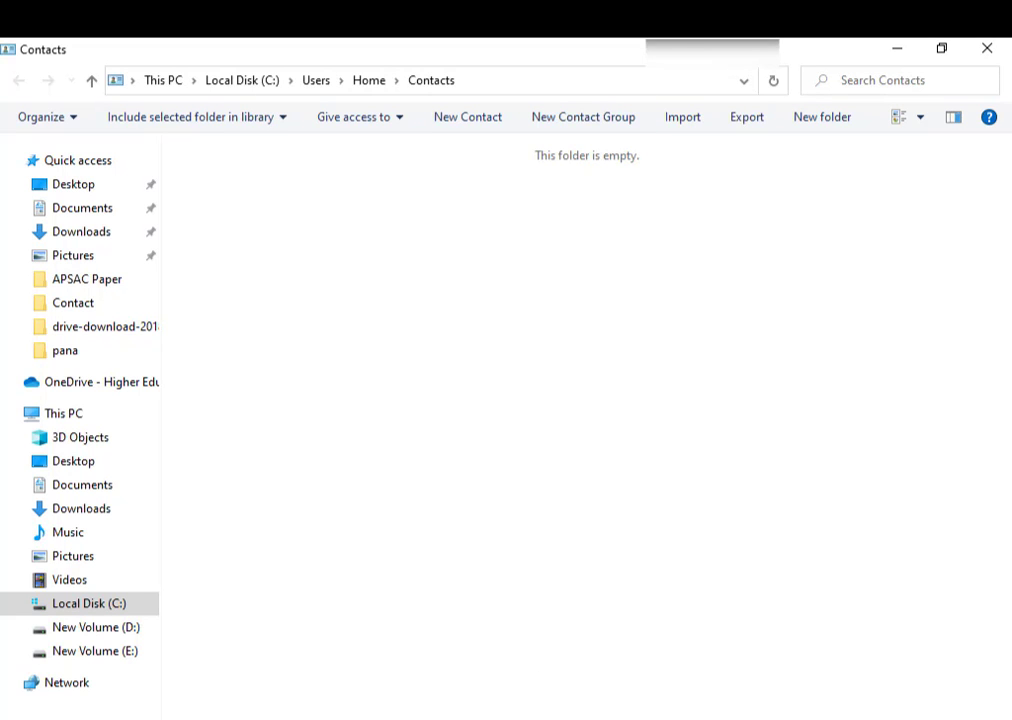
key("alt+Tab")
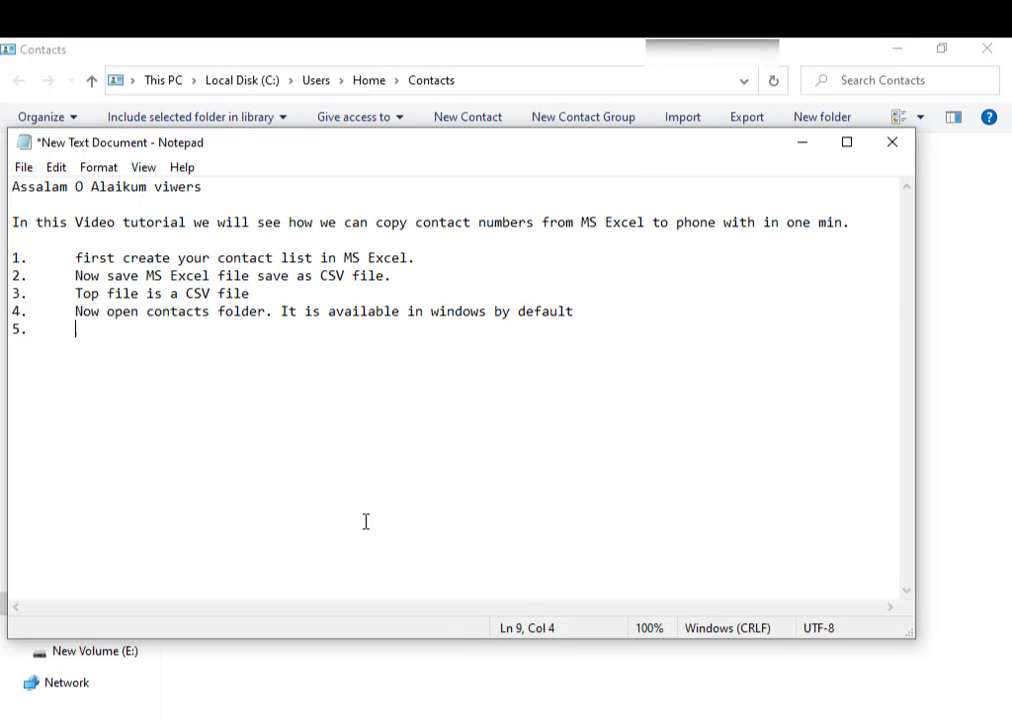
Type 'Now Import CSV Contacts' as step 5, correcting the mistyped word
type("Now I")
type("mport")
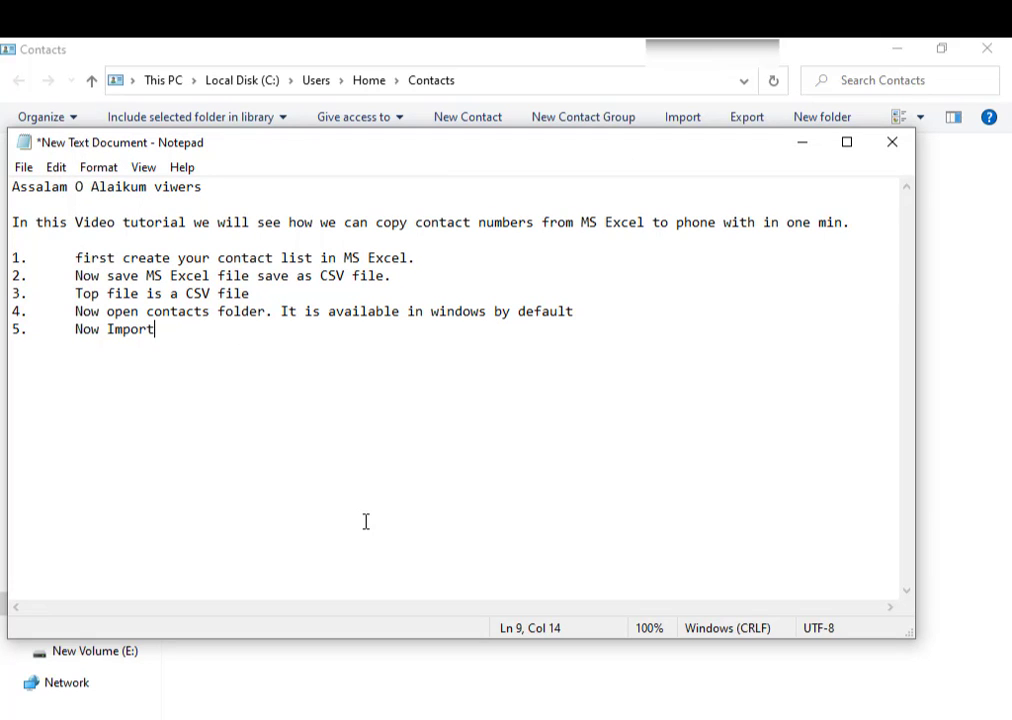
type(" cont")
type("a")
key("BackSpace")
key("BackSpace")
key("BackSpace")
key("BackSpace")
key("BackSpace")
type("CSV")
type(" Contact")
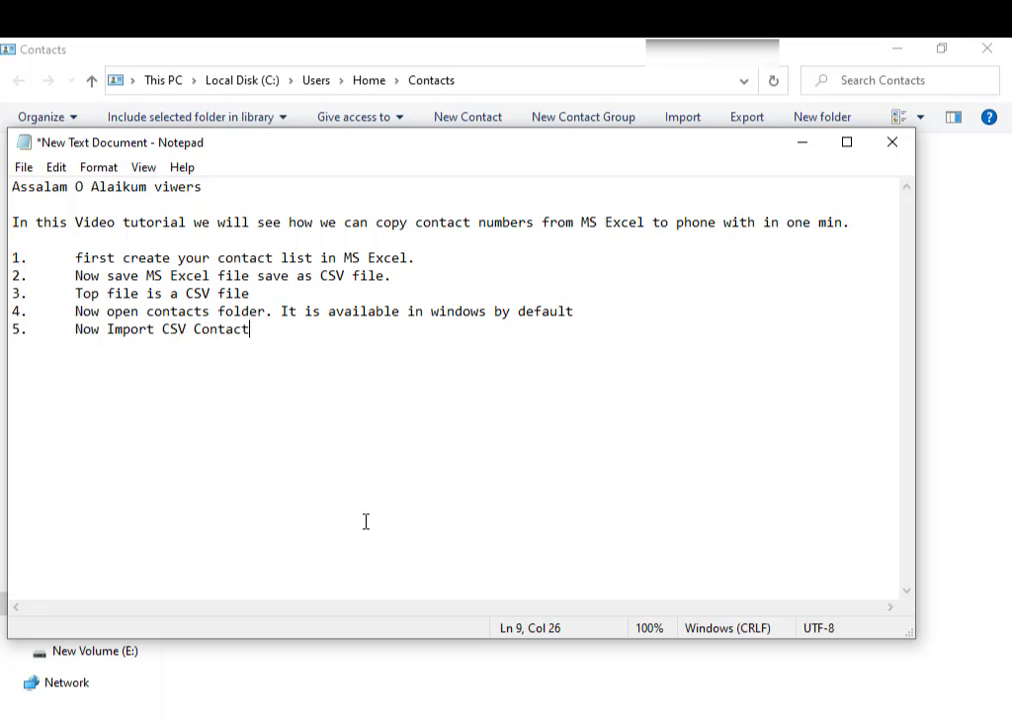
type("s")
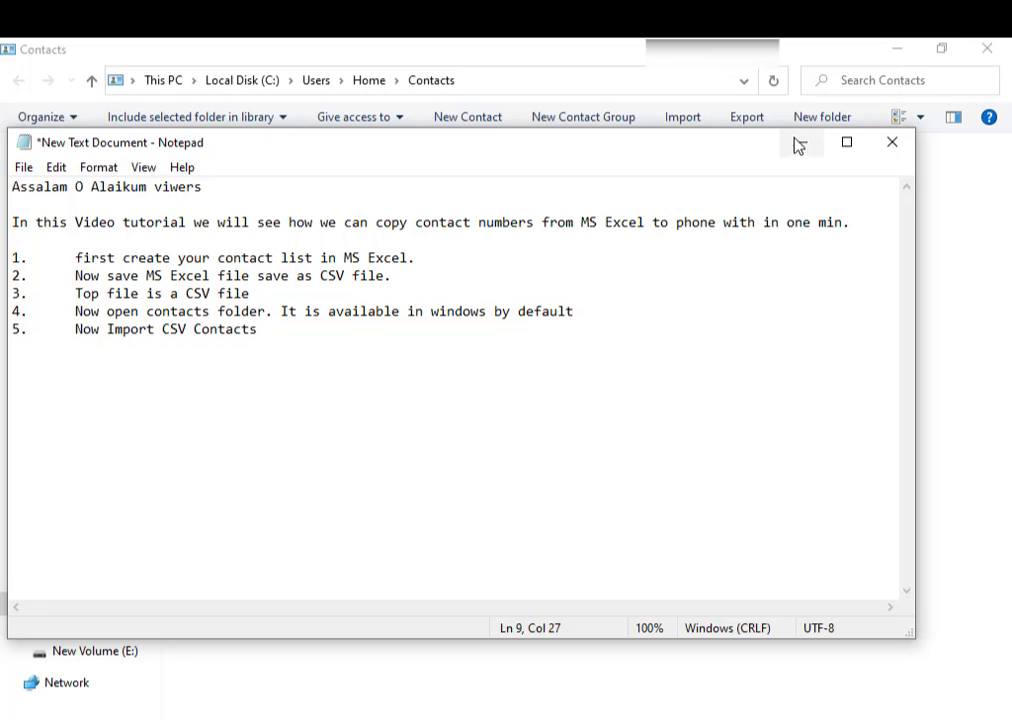
Start a CSV import into Windows Contacts
left_click(800, 143)
left_click(670, 118)
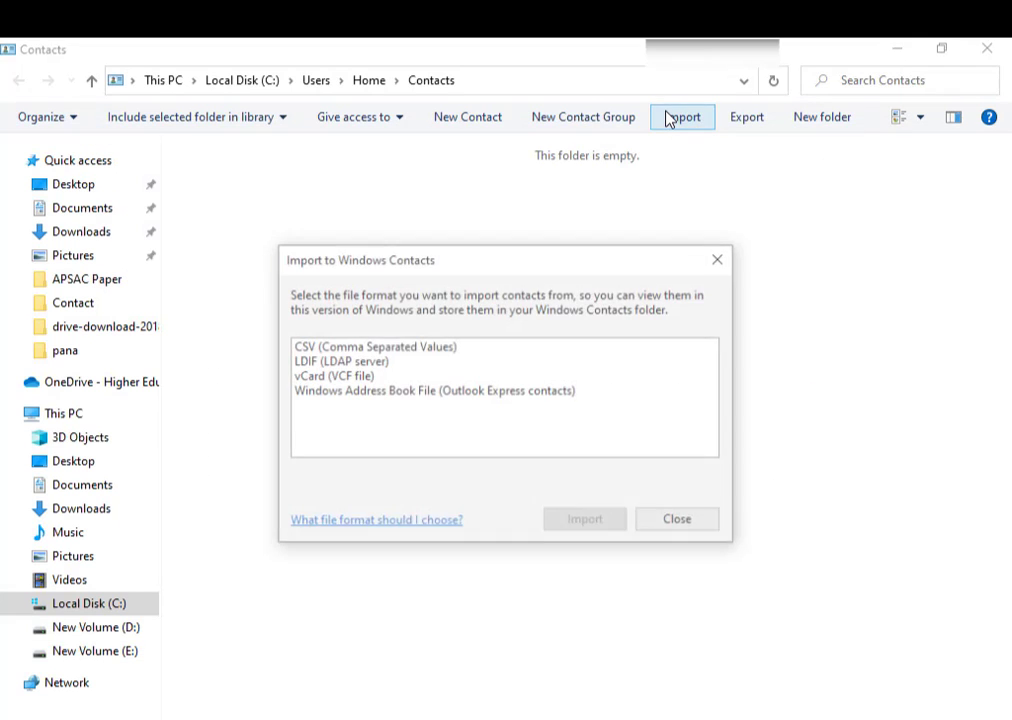
left_click(354, 350)
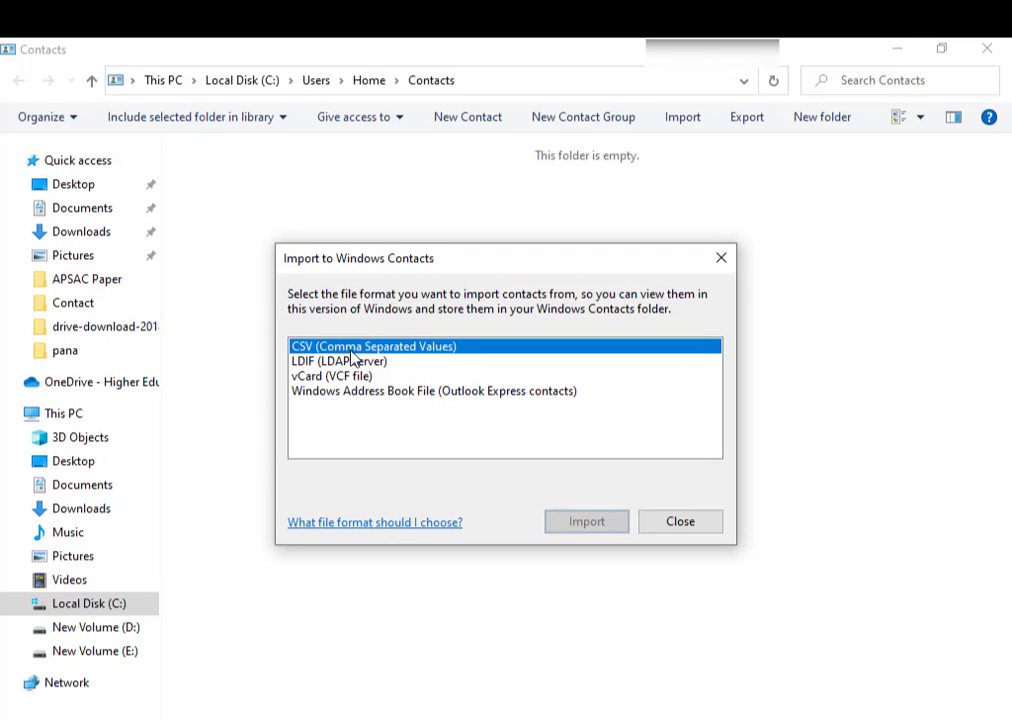
left_click(588, 524)
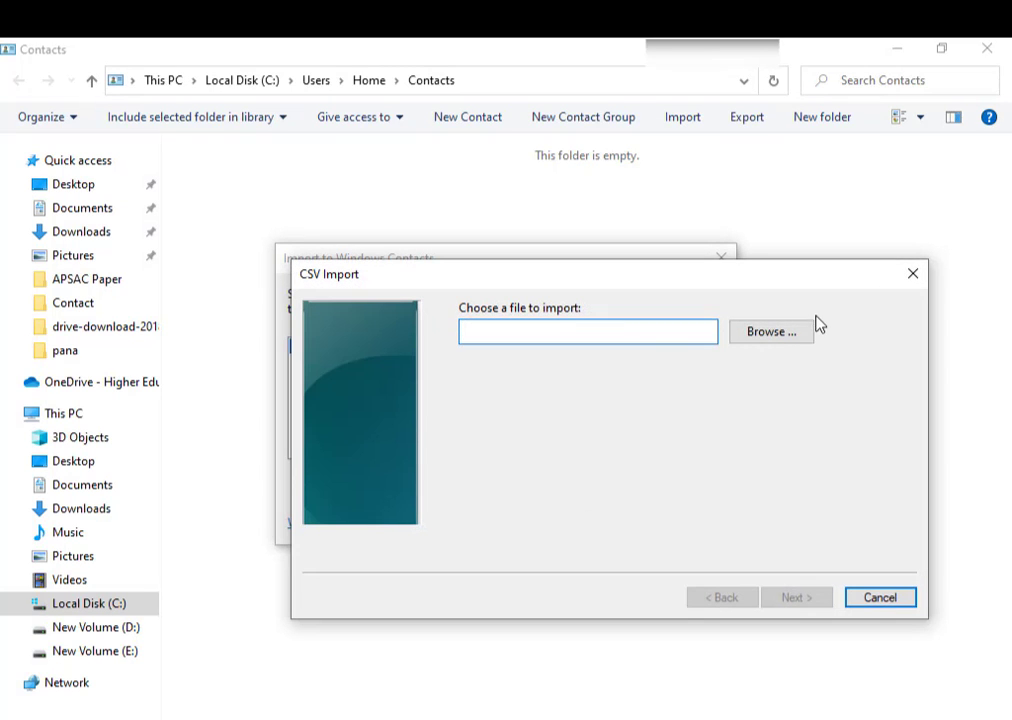
Select the Contacts CSV file in Desktop's Contact > MS Excel folder as the import source
left_click(772, 333)
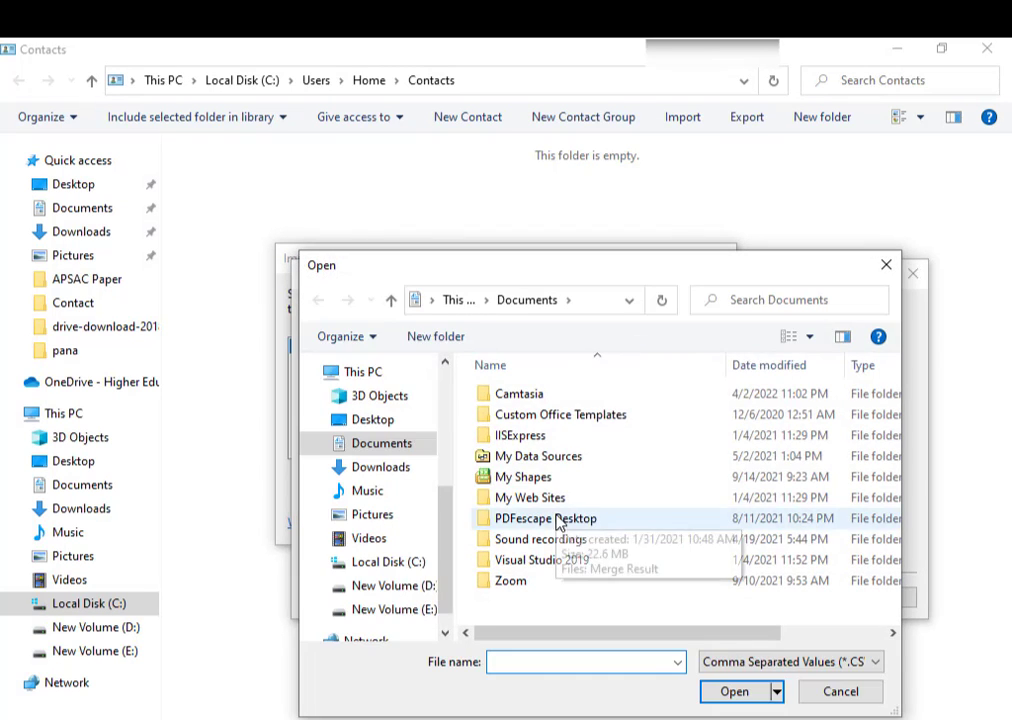
left_click(387, 421)
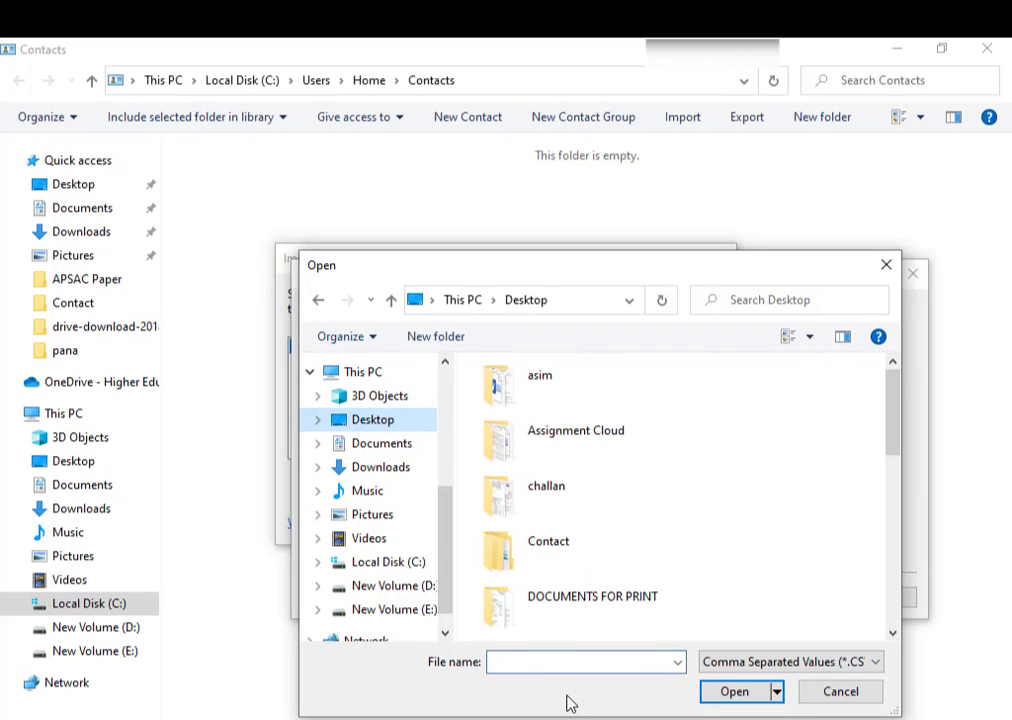
left_click(540, 661)
key("Down")
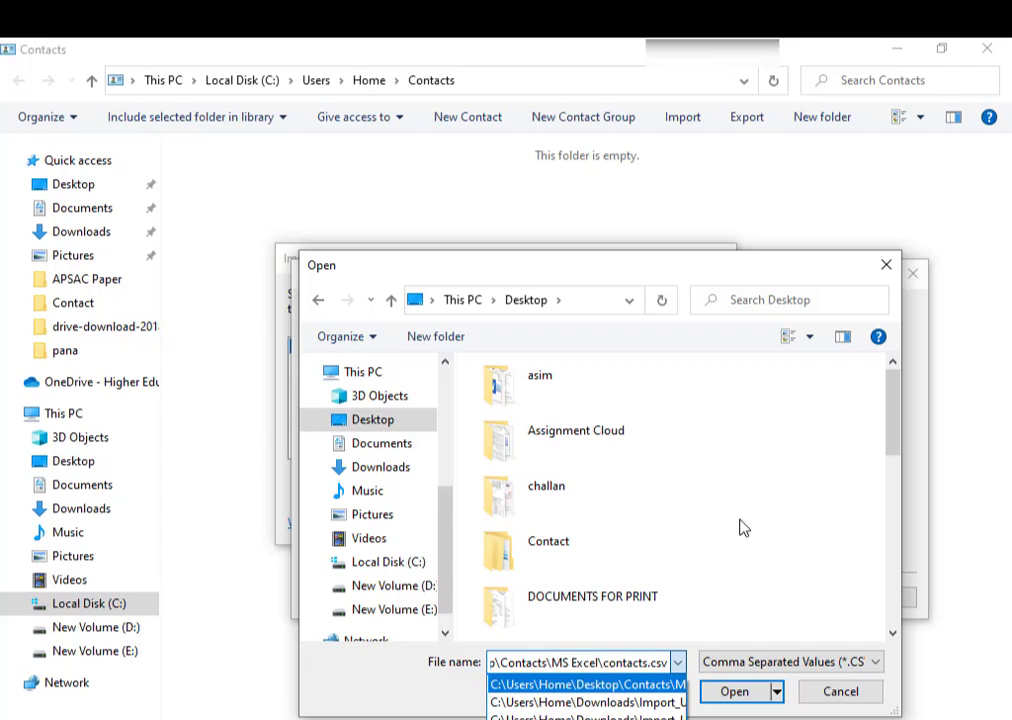
left_click(370, 422)
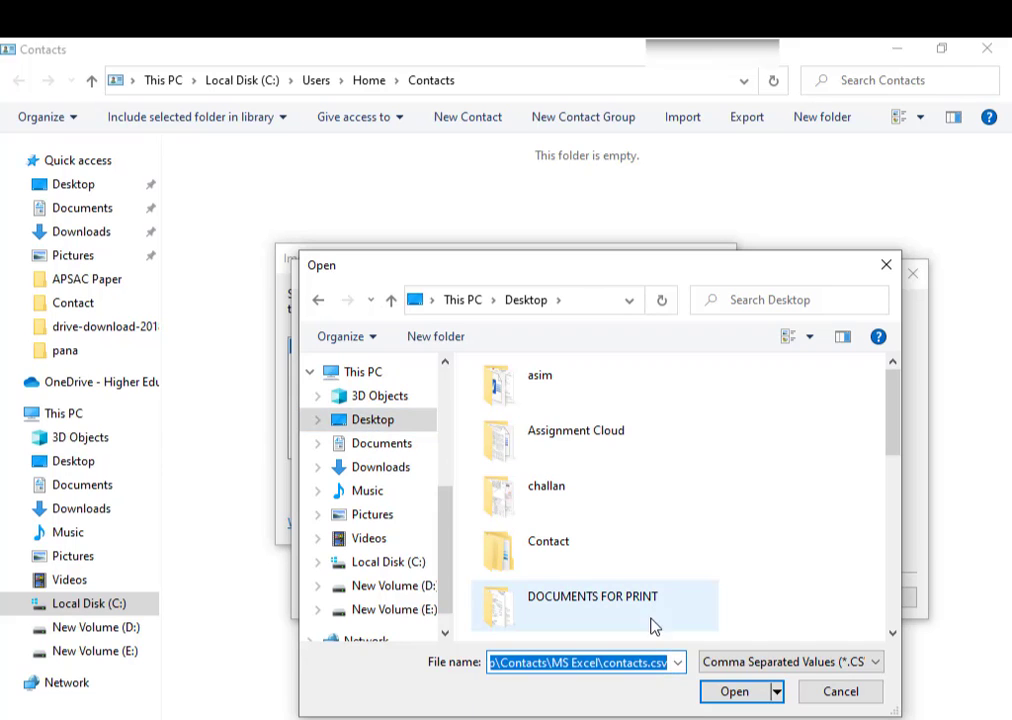
key("BackSpace")
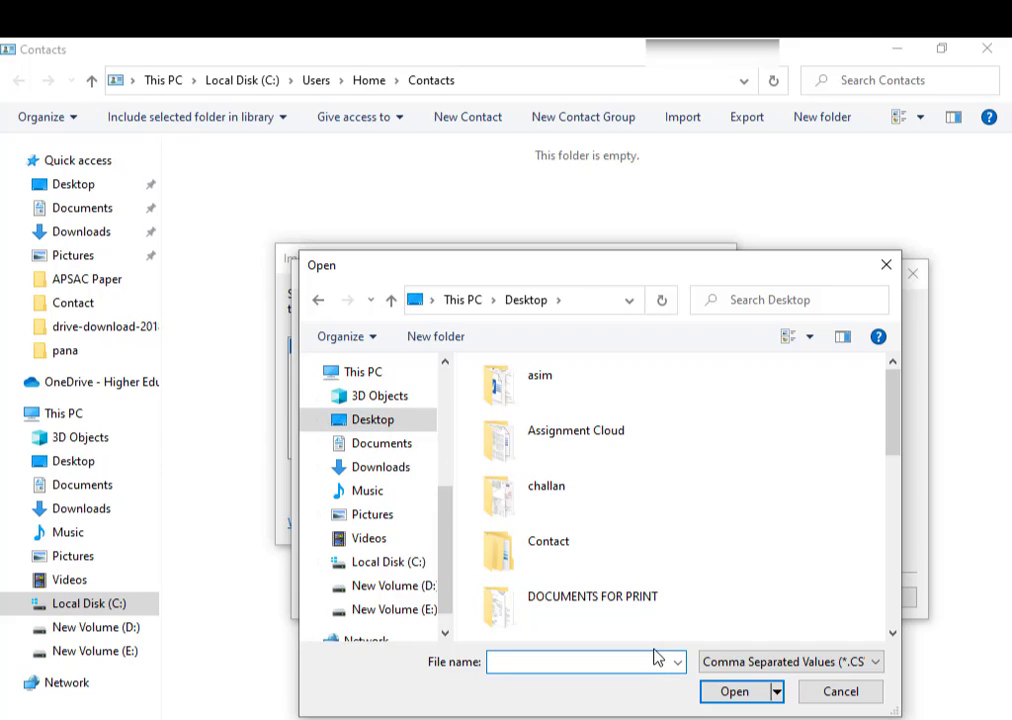
type("con")
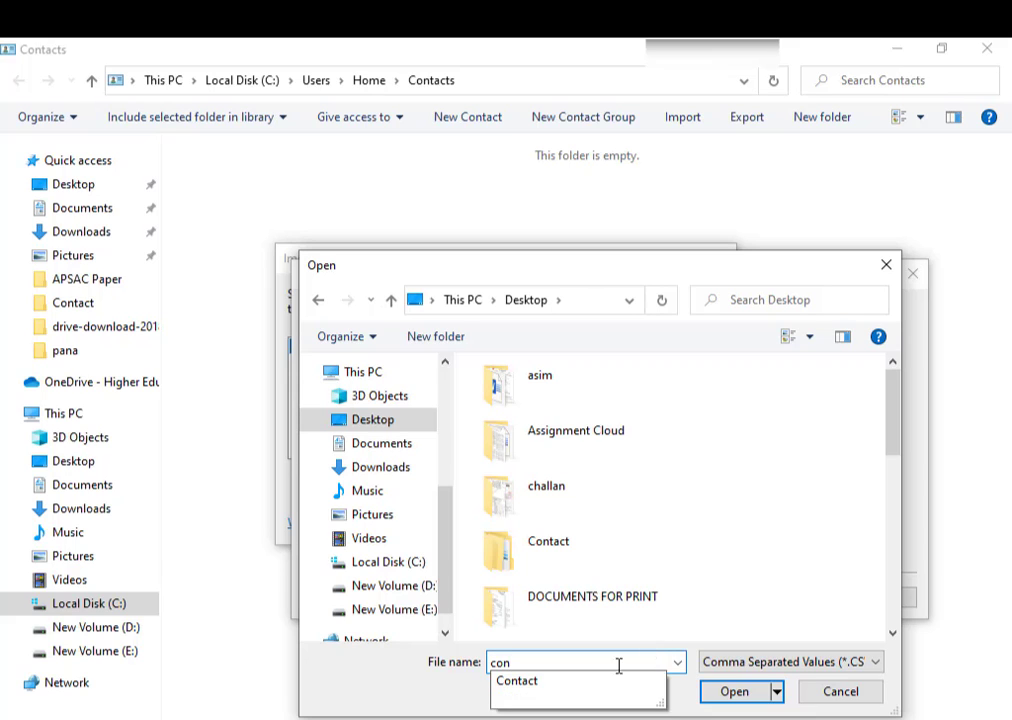
left_click(558, 682)
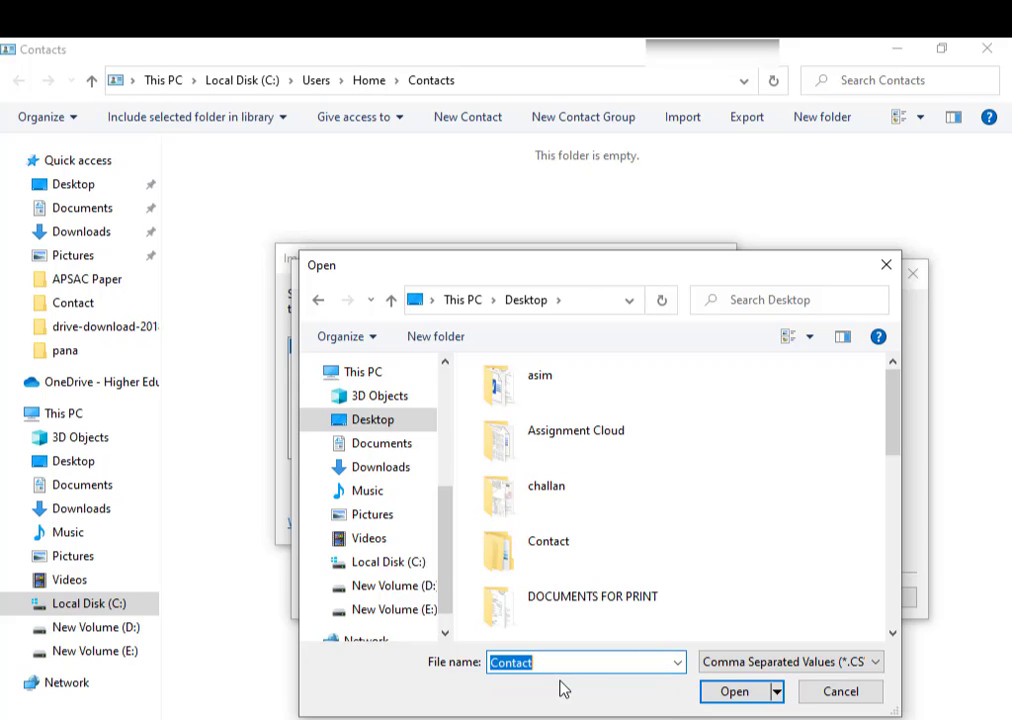
left_click(729, 692)
double_click(517, 402)
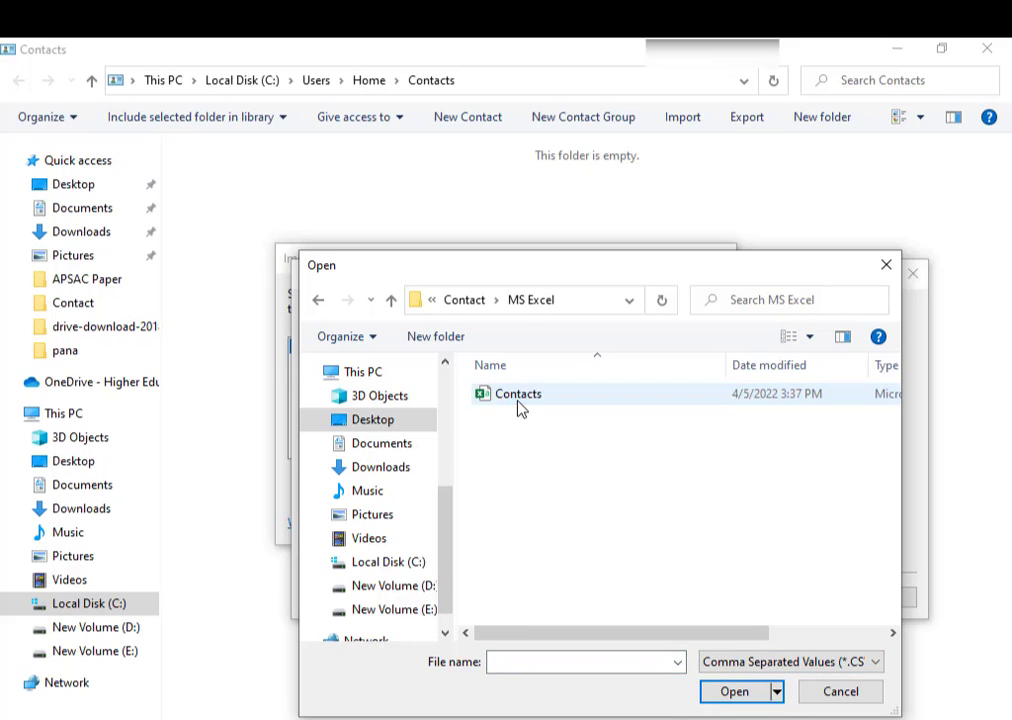
double_click(516, 400)
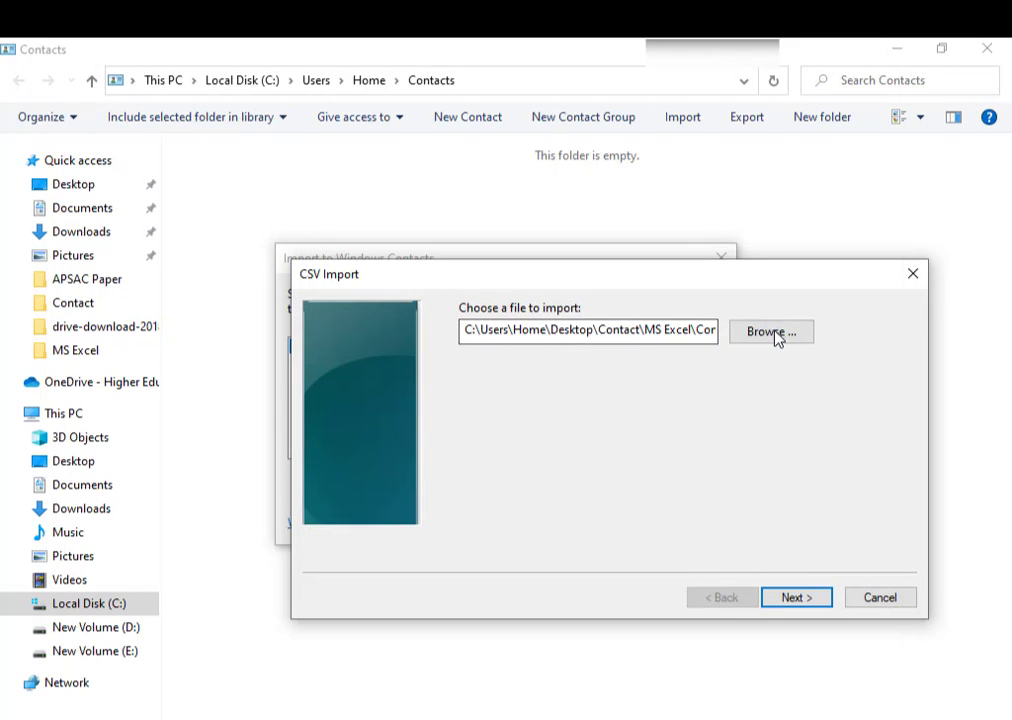
Map Contact No to Mobile Phone, finish the import and close the import window
left_click(798, 600)
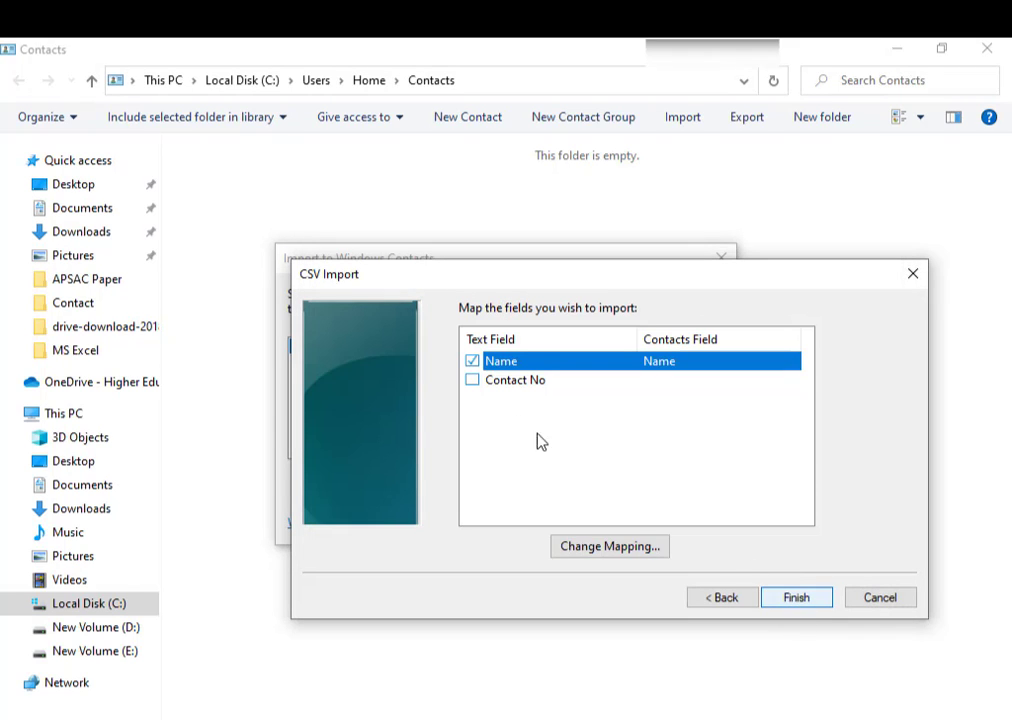
left_click(472, 381)
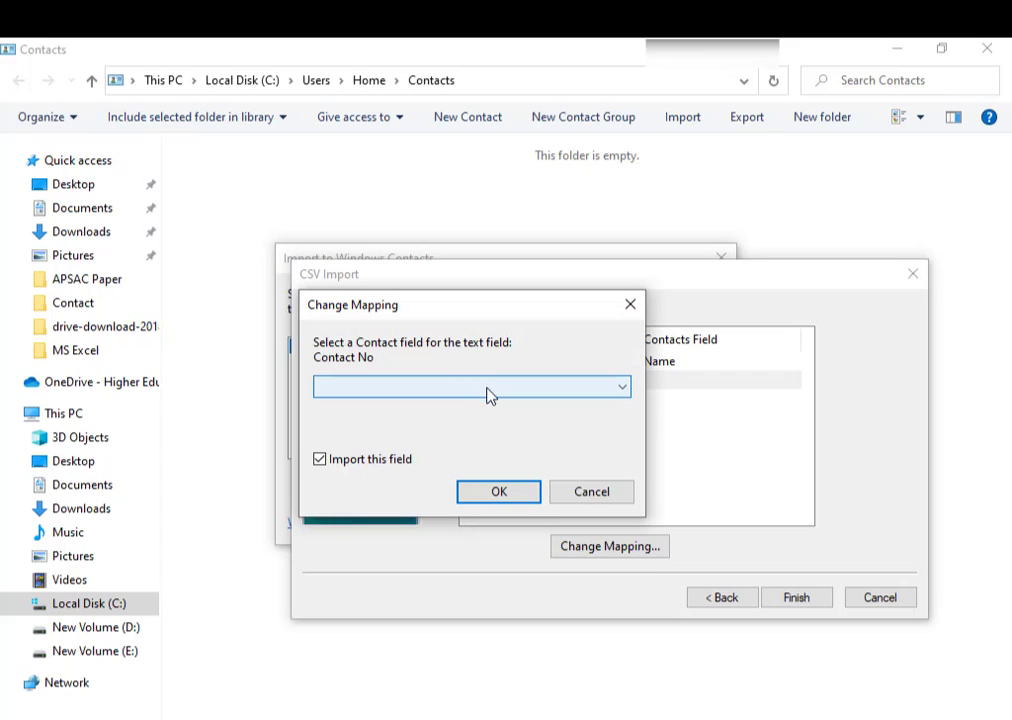
left_click(489, 393)
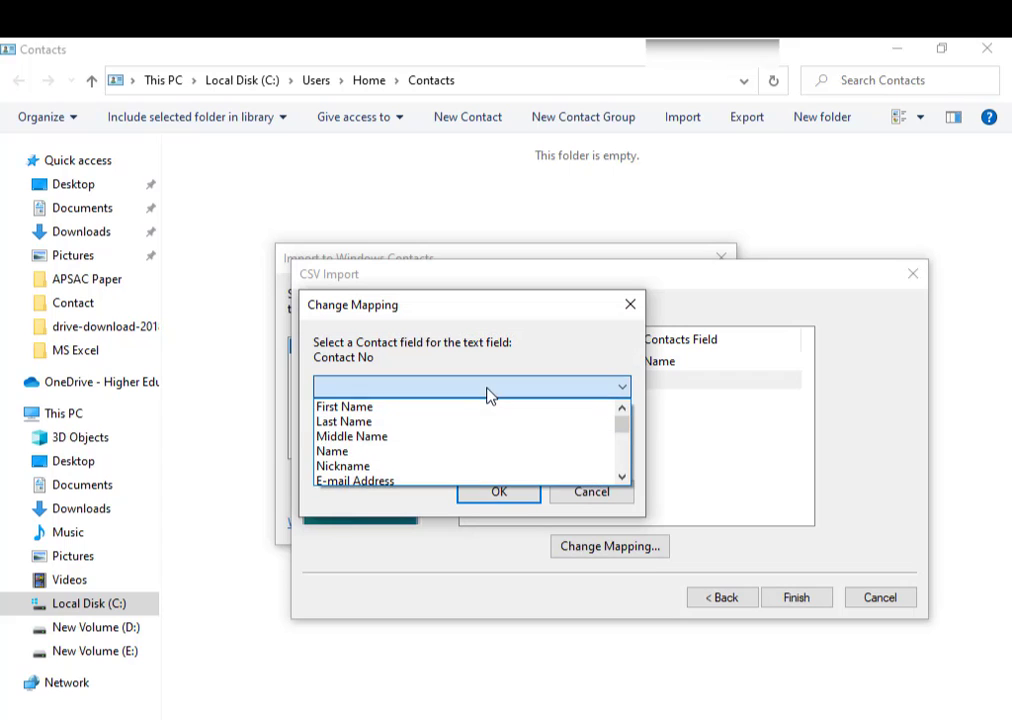
left_click(621, 475)
left_click(621, 475)
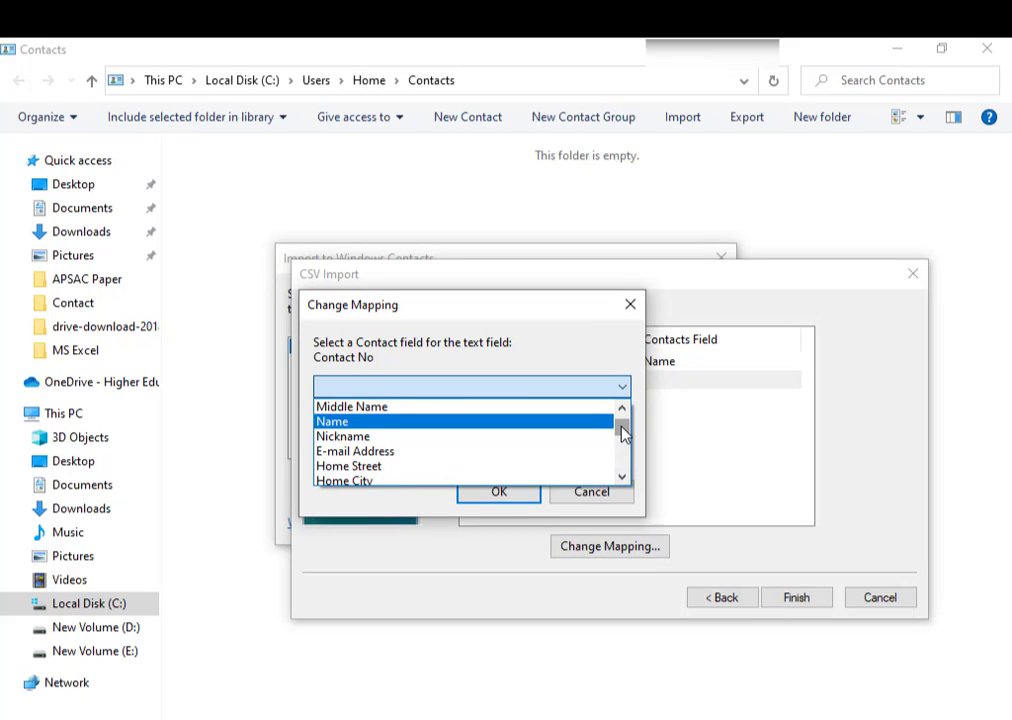
left_click_drag(621, 429, 623, 443)
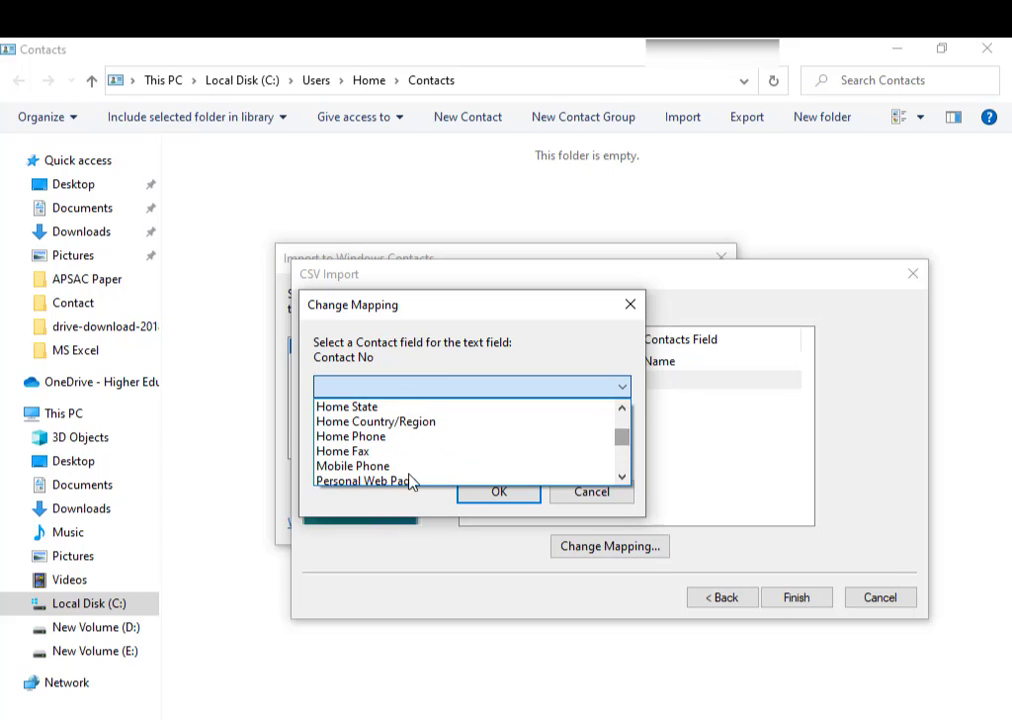
scroll(409, 481, "down", 3)
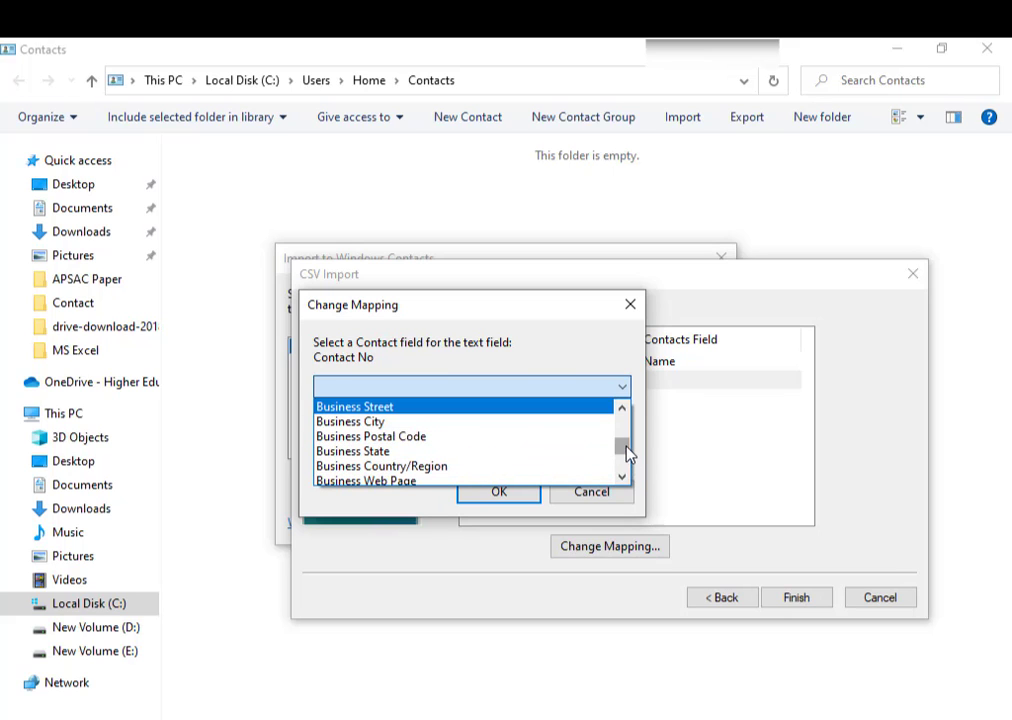
left_click_drag(625, 452, 626, 447)
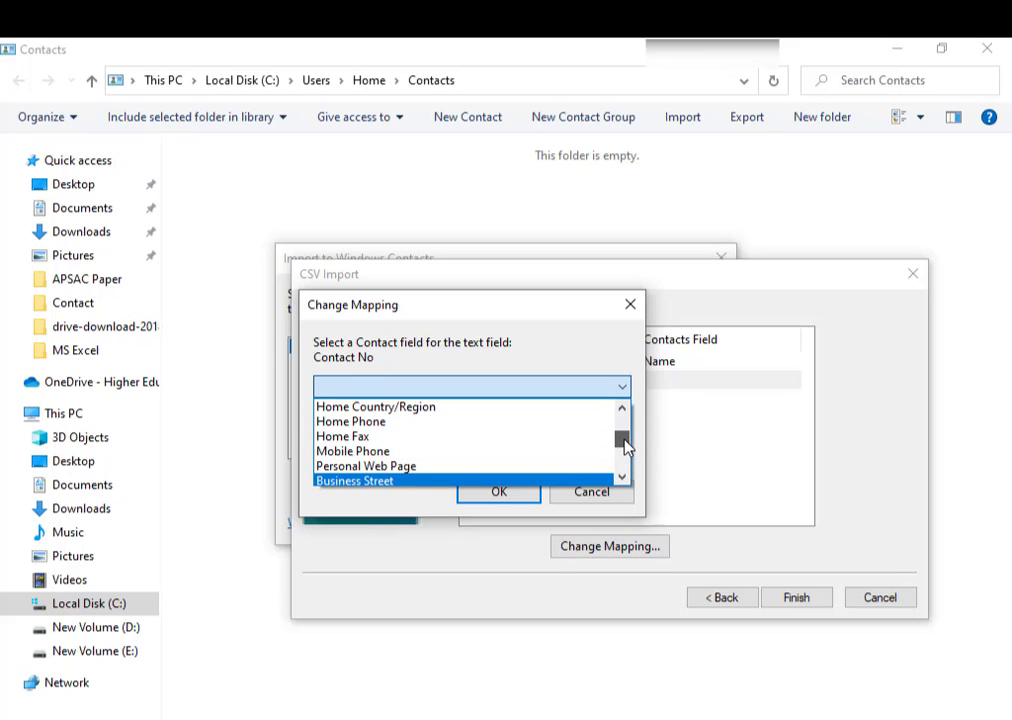
left_click(398, 453)
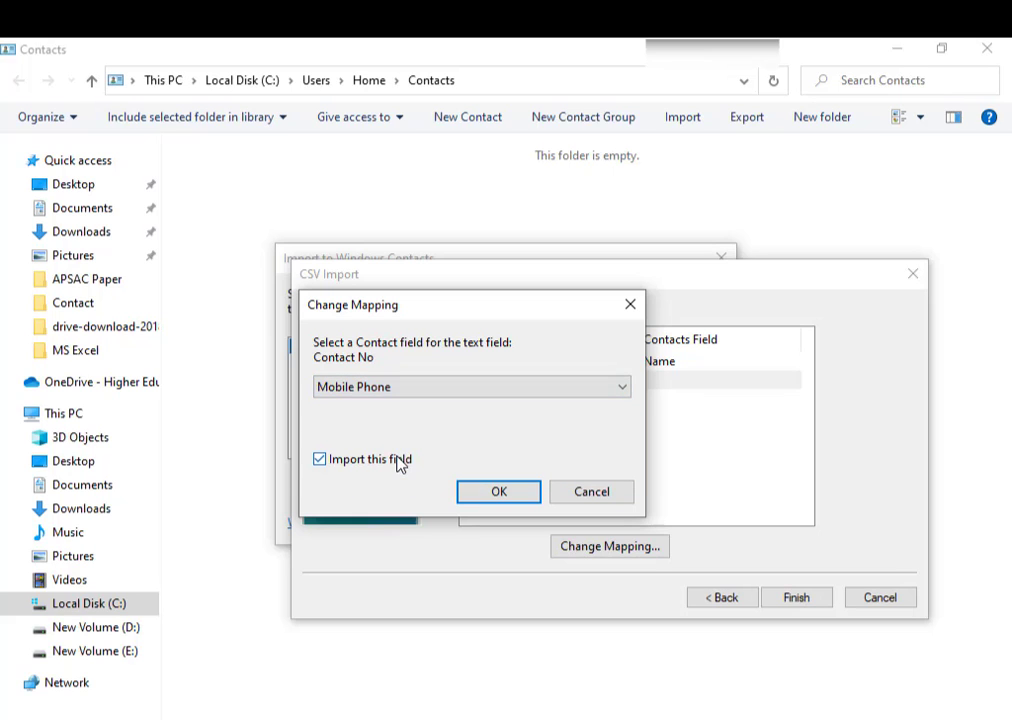
left_click(499, 493)
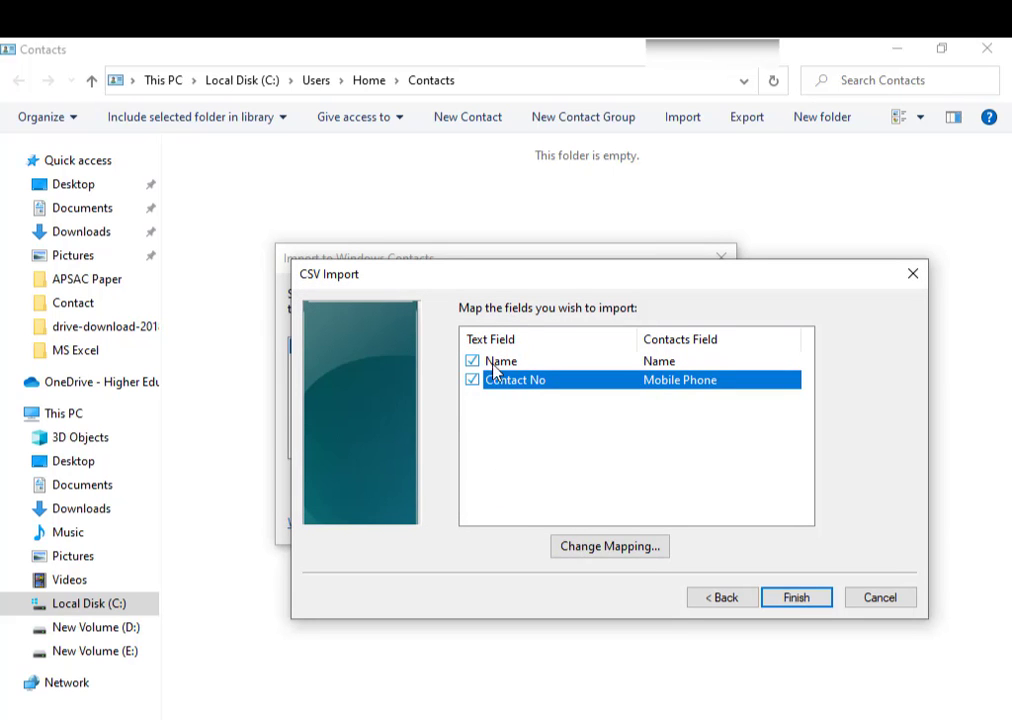
left_click(795, 598)
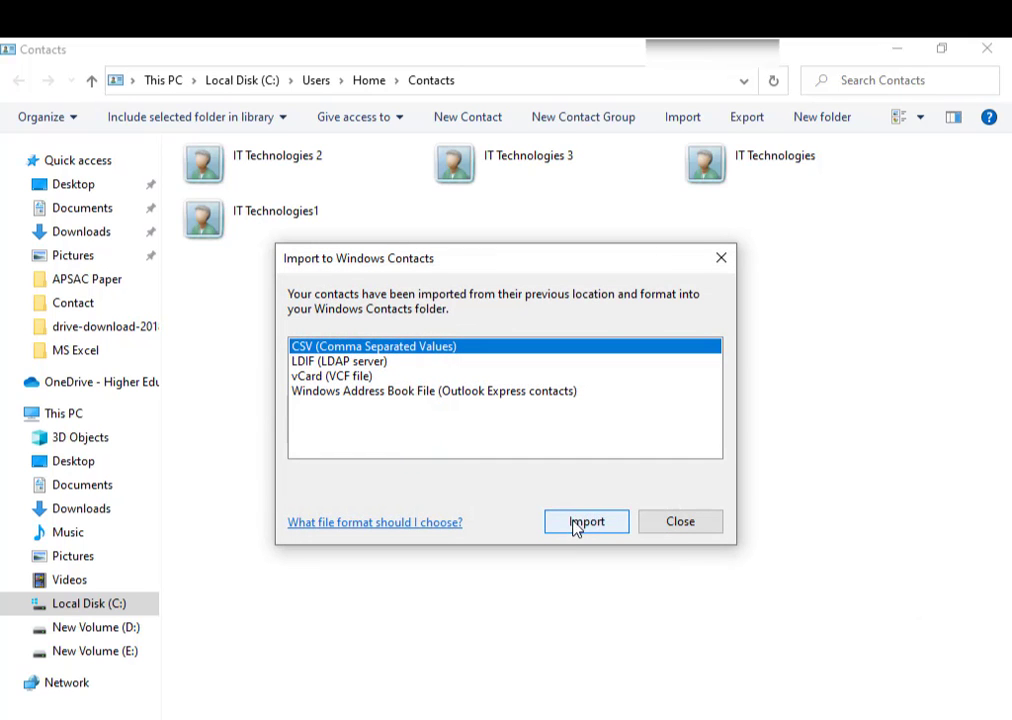
left_click(678, 532)
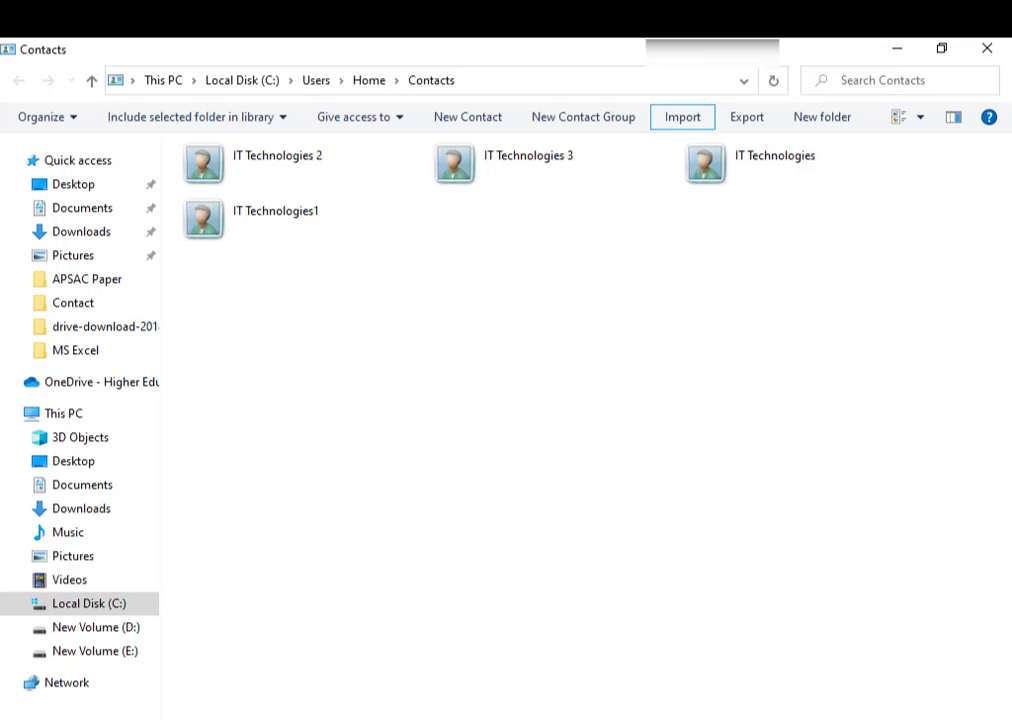
Add line '6. Now Export All these contacts as a VCF or Vcard' below step 5
mouse_move(630, 716)
left_click(630, 680)
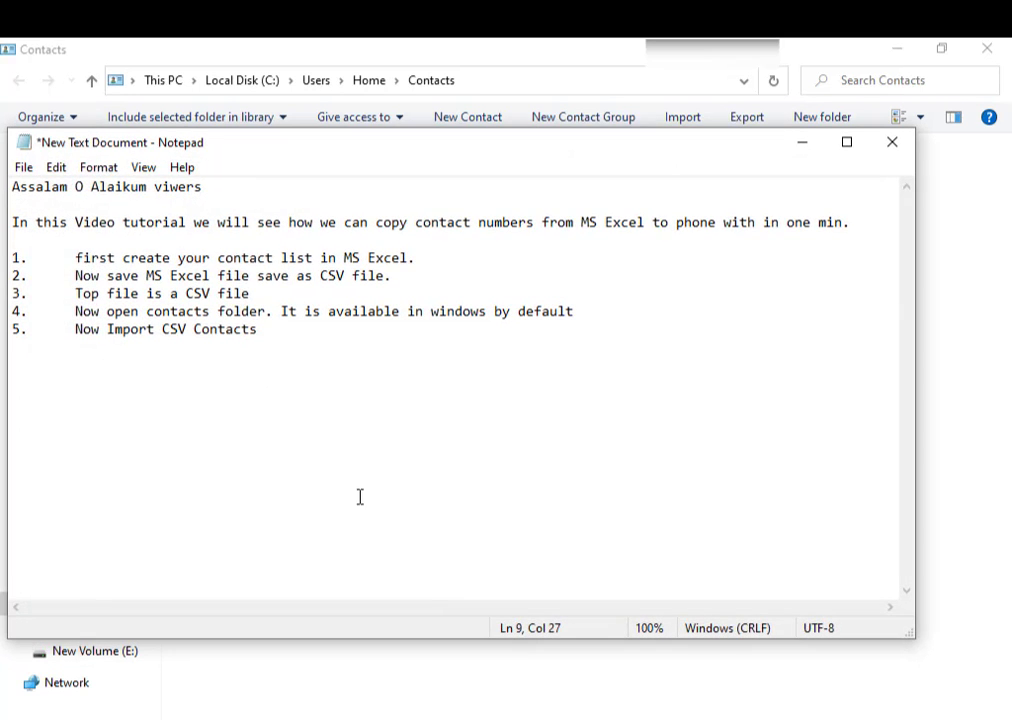
key("Return")
type("Now")
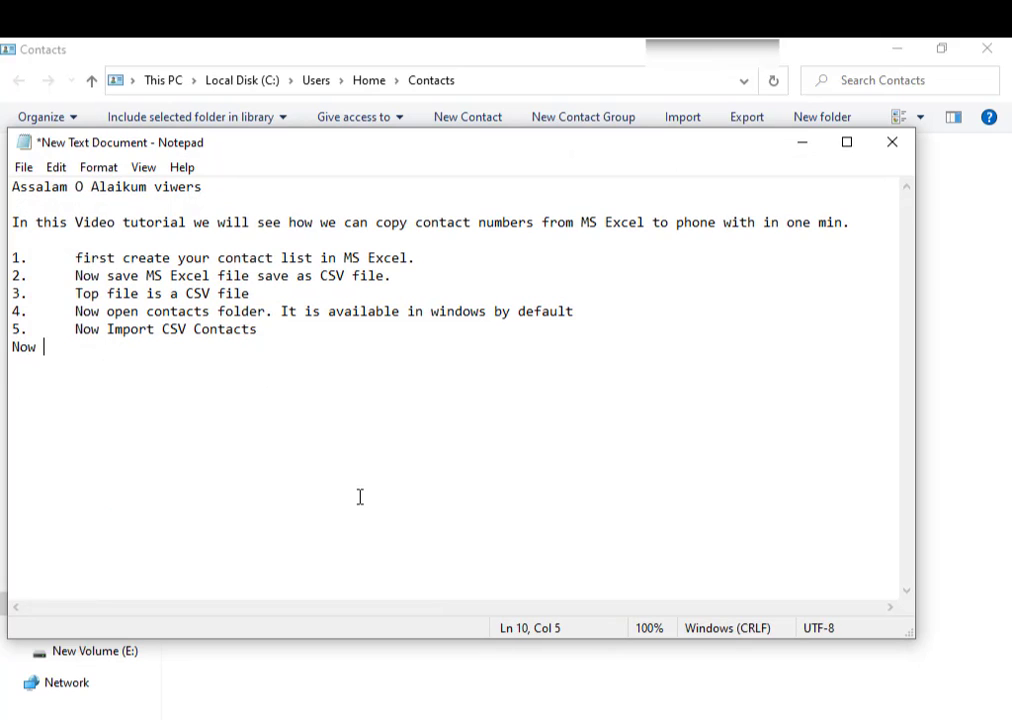
key("BackSpace")
key("BackSpace")
key("BackSpace")
type("6")
key("BackSpace")
type("6")
type(".")
key("Tab")
type("Now ")
type("Export ")
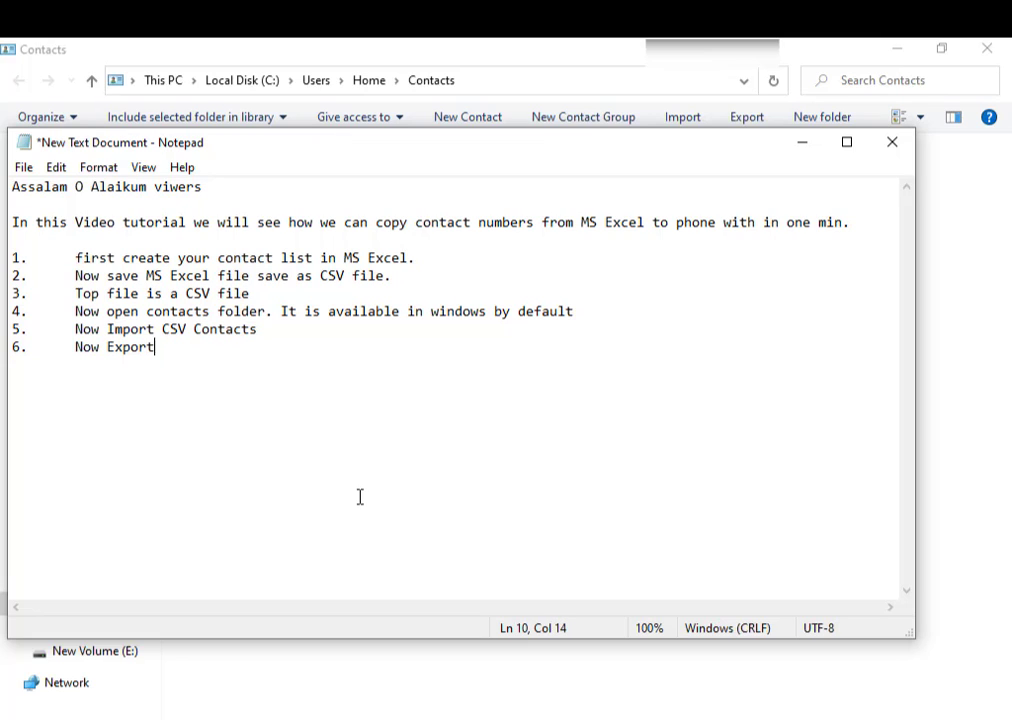
type("All th")
type("ese")
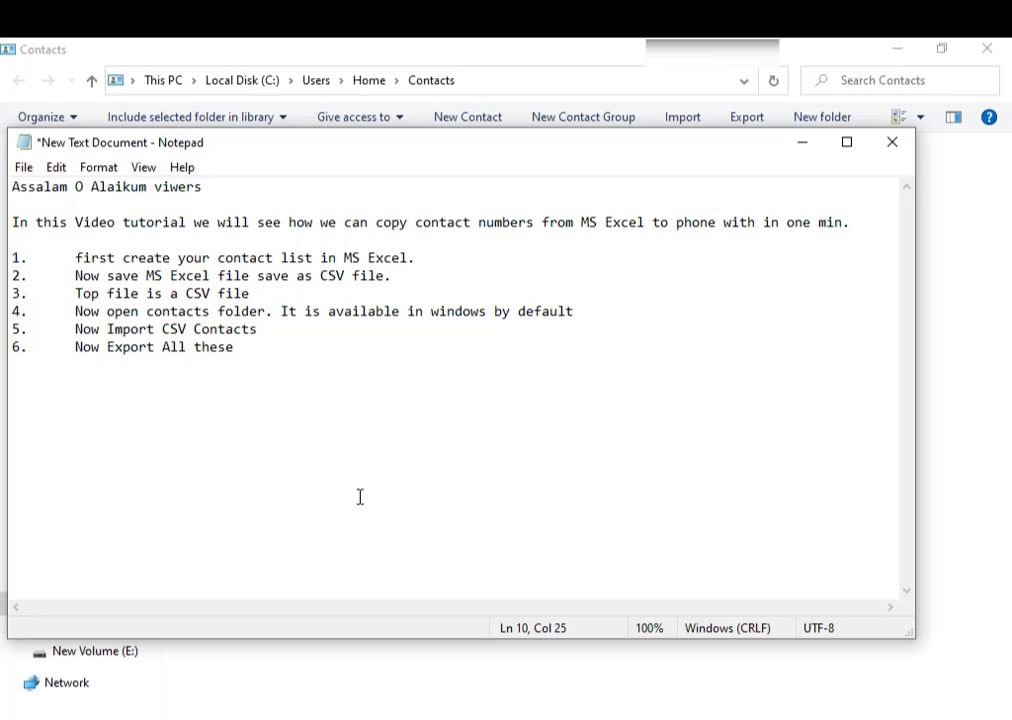
type(" conta")
type("cts as a")
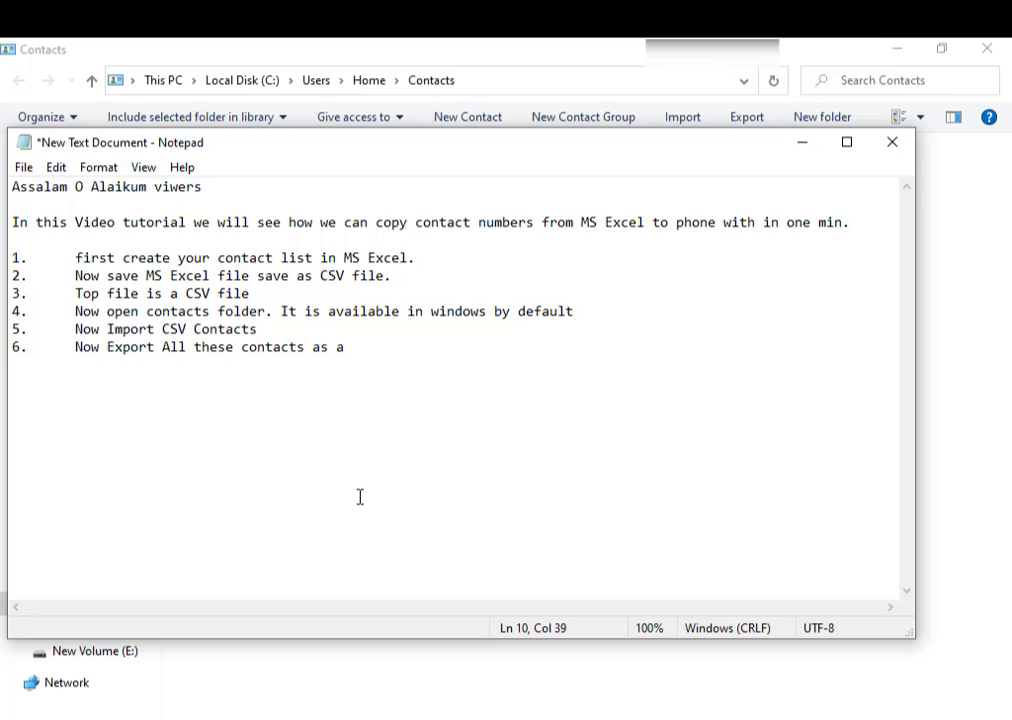
type(" V")
type("CF")
type(" or ")
type("Vcard")
Choose vCards (folder of .vcf files) as the contact export format
left_click(808, 146)
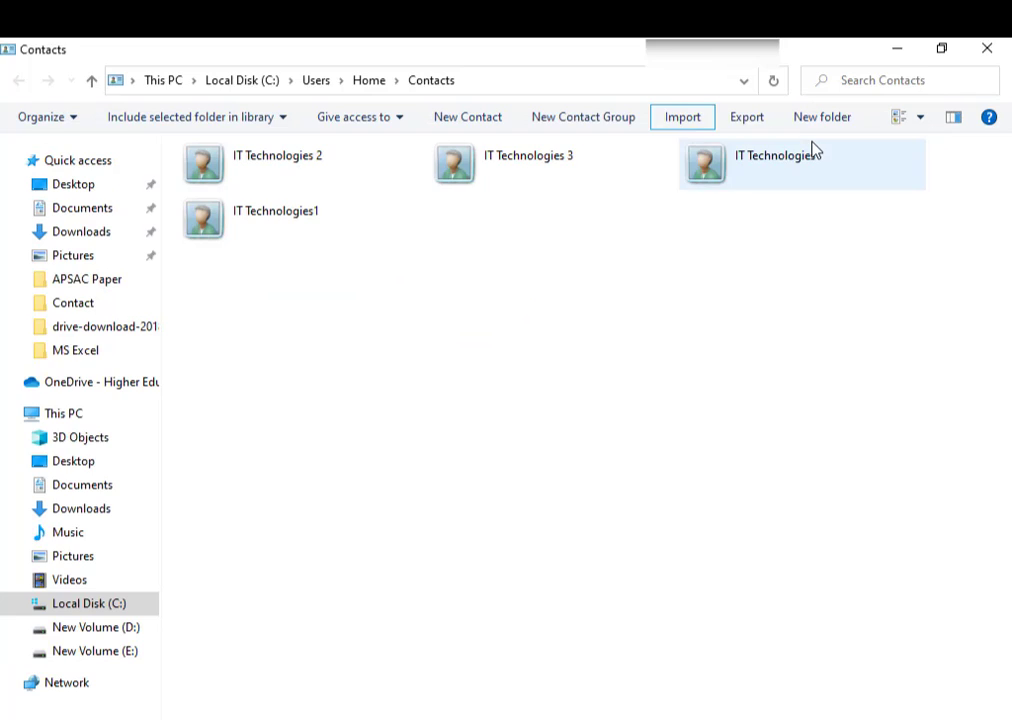
left_click(750, 128)
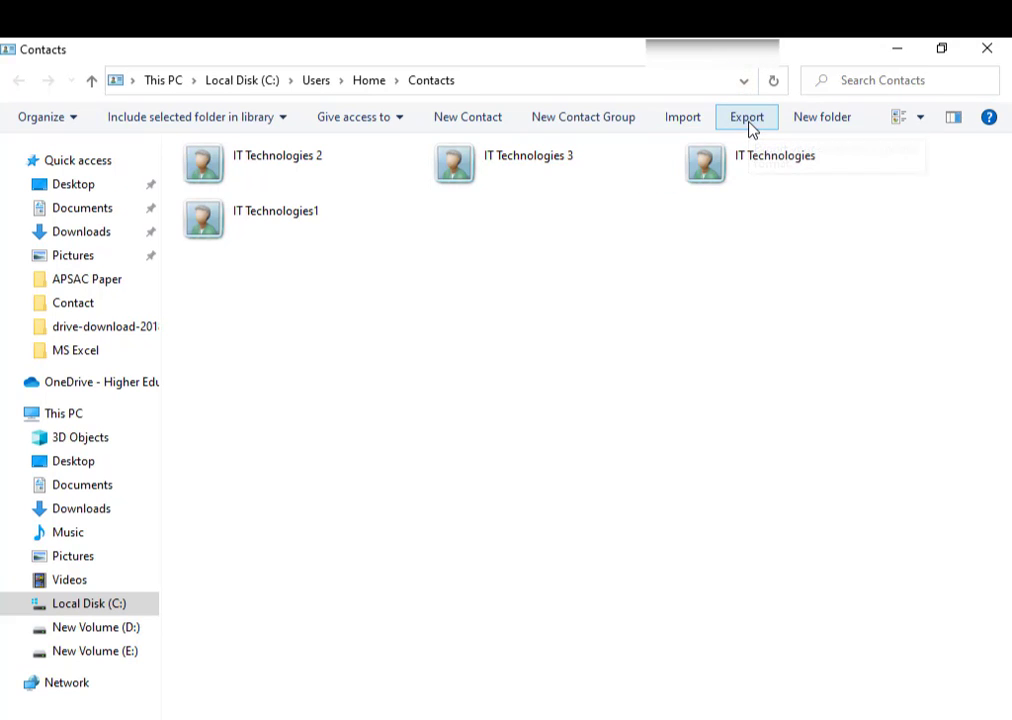
left_click(386, 364)
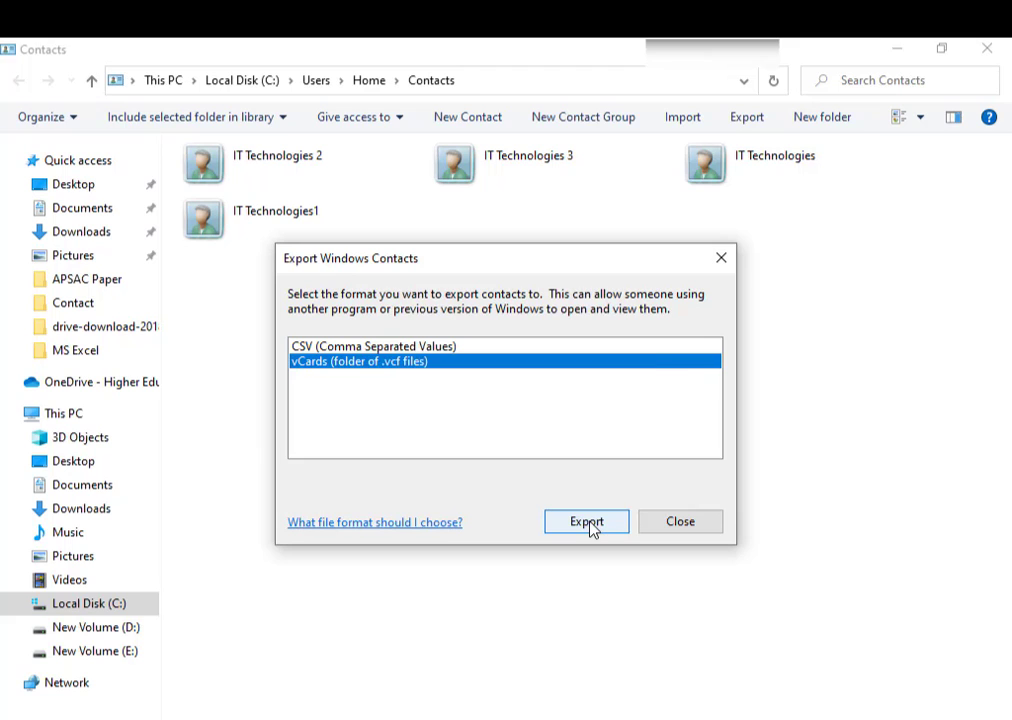
left_click(588, 524)
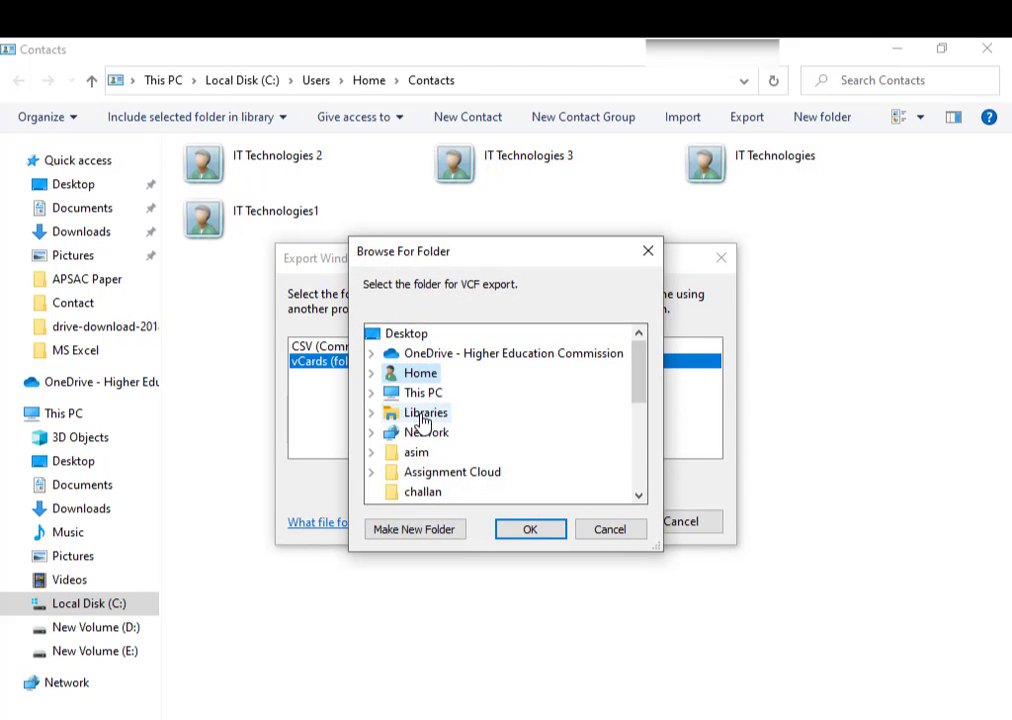
Export the vCards into the Desktop's Contact folder and close the export window
left_click(406, 334)
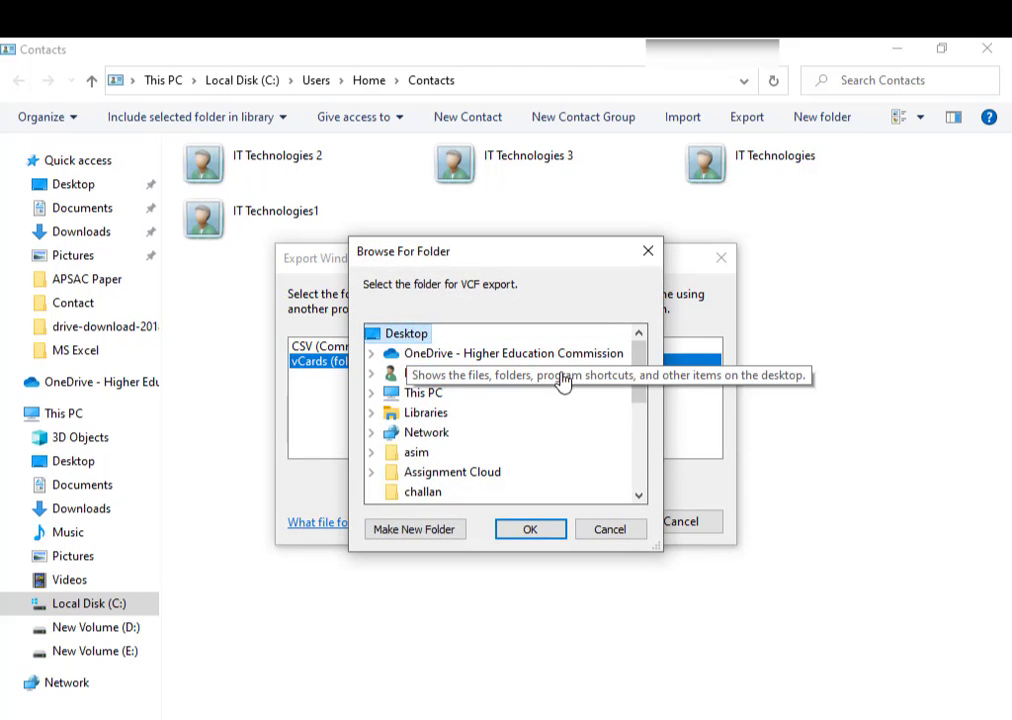
left_click_drag(639, 377, 640, 390)
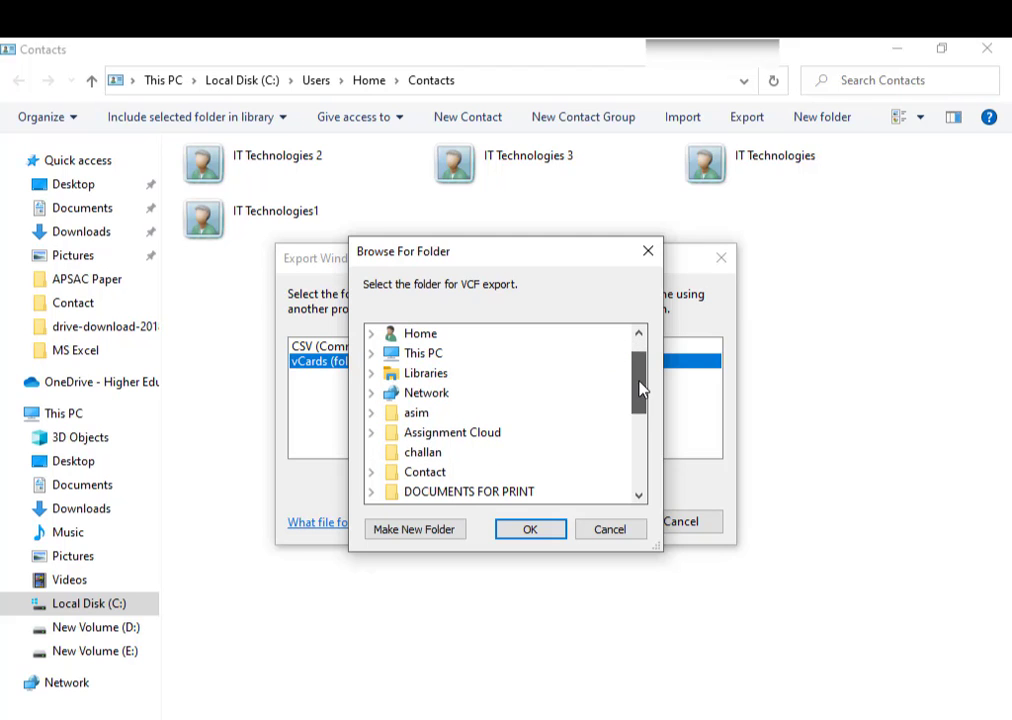
left_click(413, 487)
left_click(517, 530)
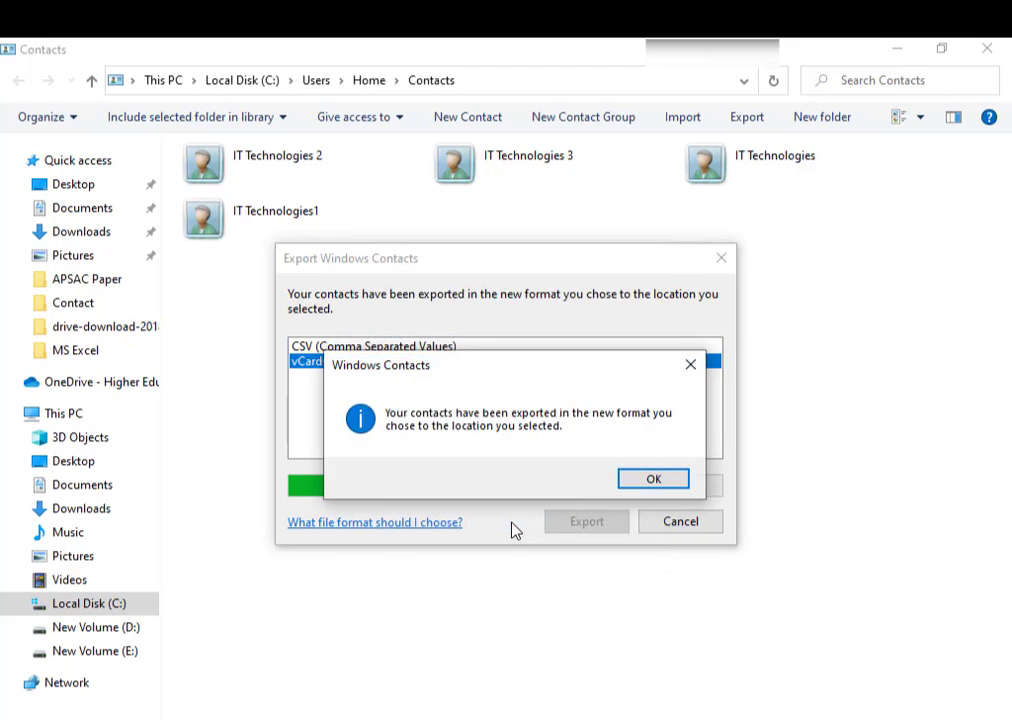
left_click(648, 481)
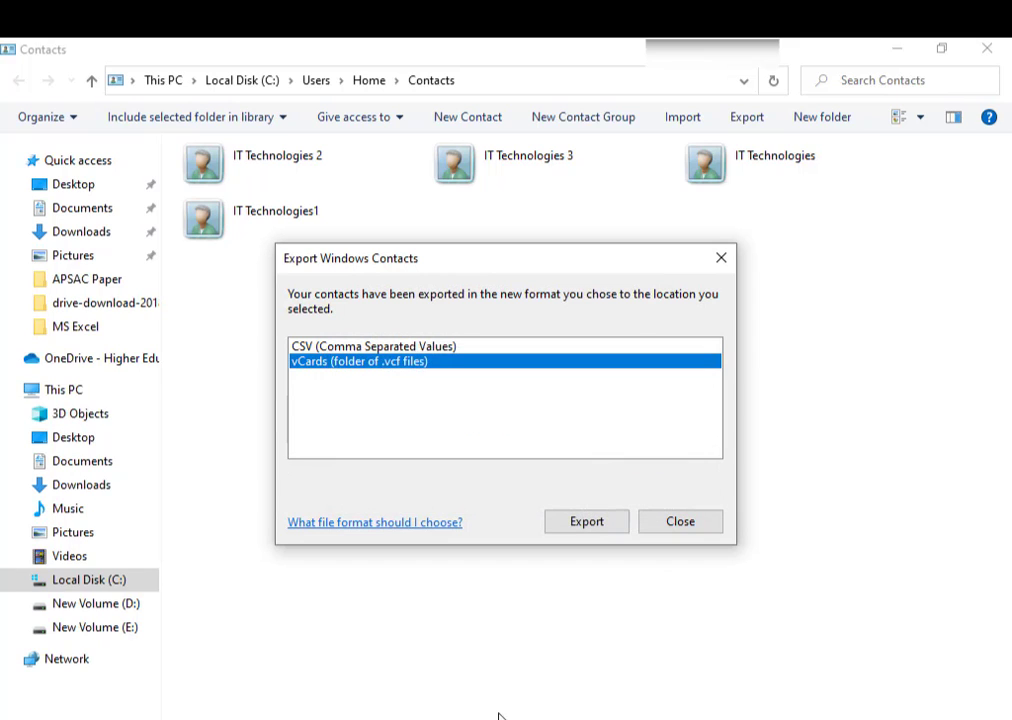
left_click(682, 530)
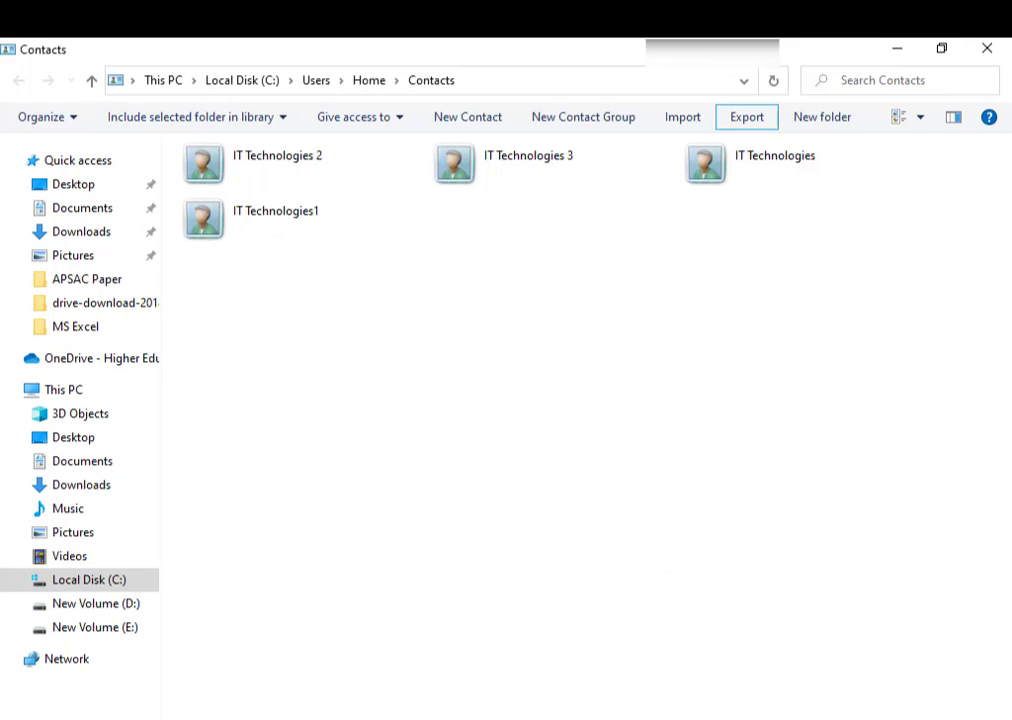
Go back to the Contact folder and select the four exported IT Technologies vCard files
left_click(632, 676)
mouse_move(485, 716)
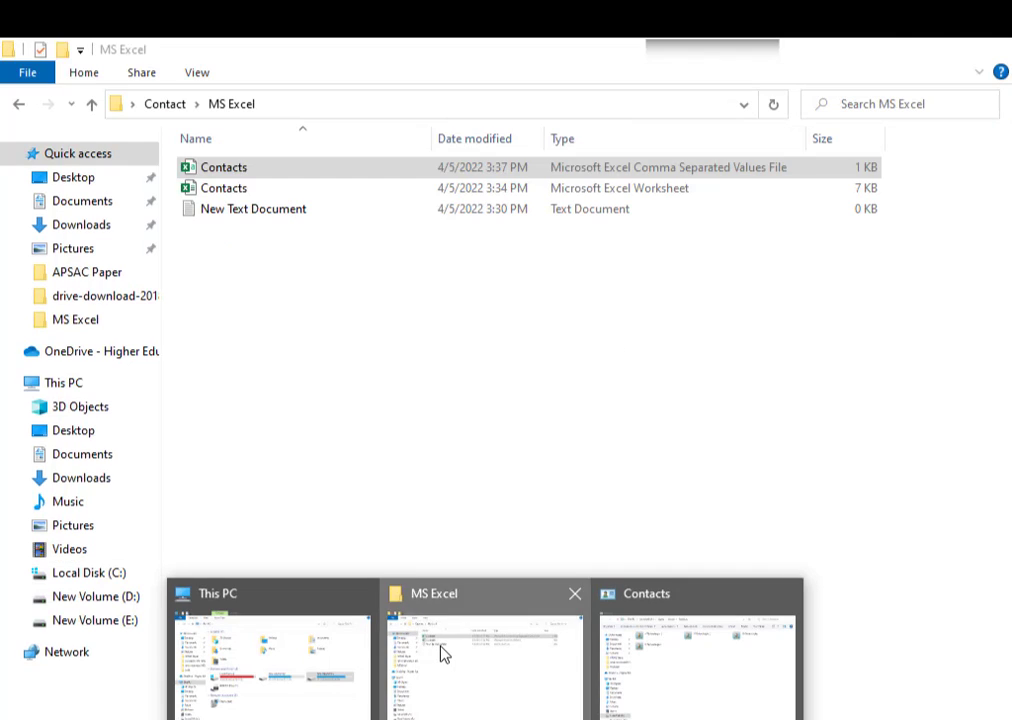
left_click(443, 654)
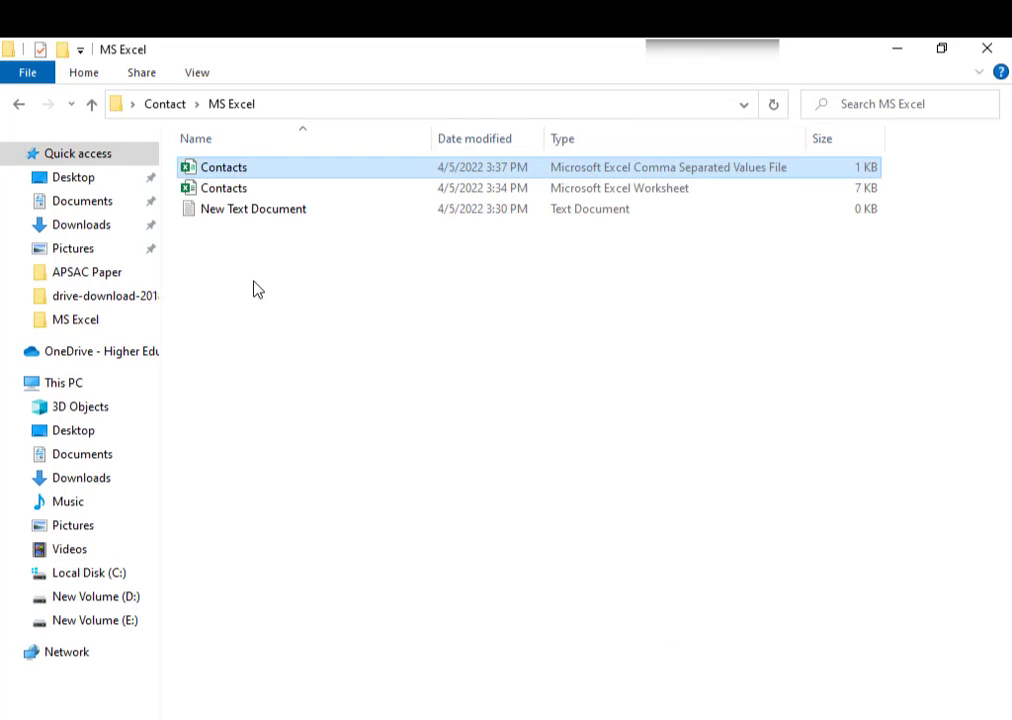
left_click(22, 104)
left_click_drag(263, 298, 226, 190)
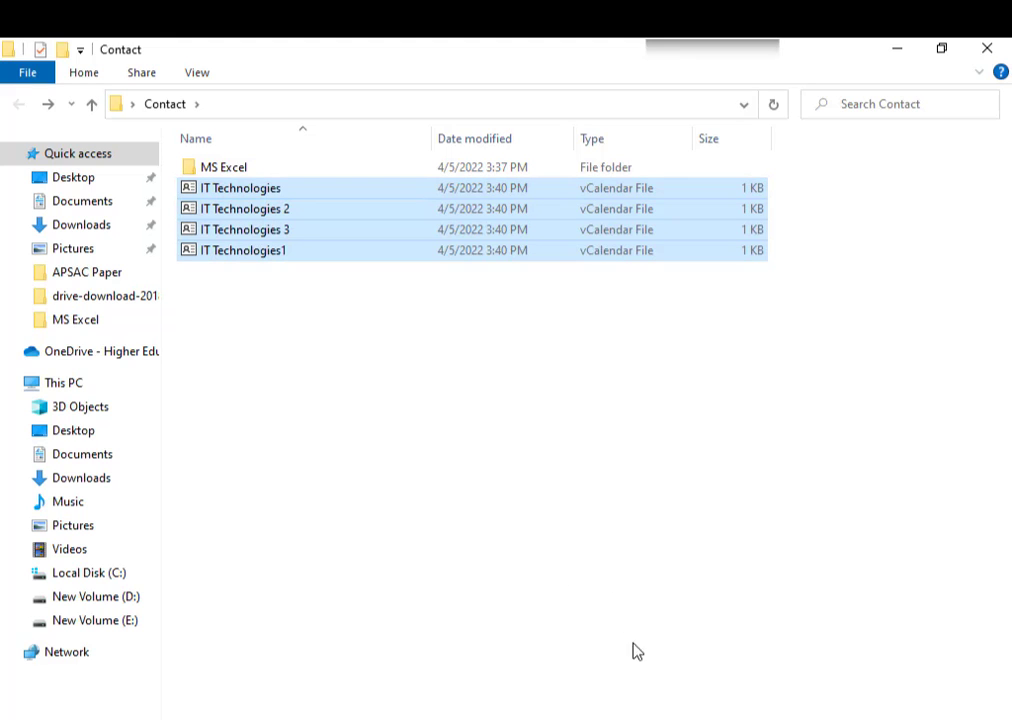
mouse_move(630, 719)
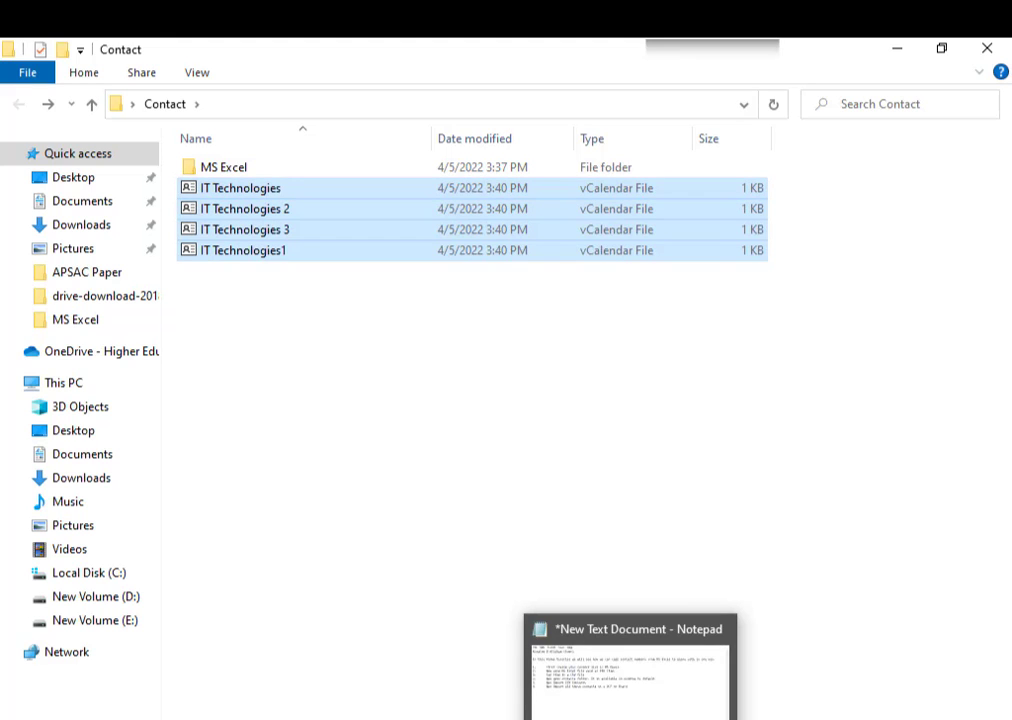
left_click(630, 675)
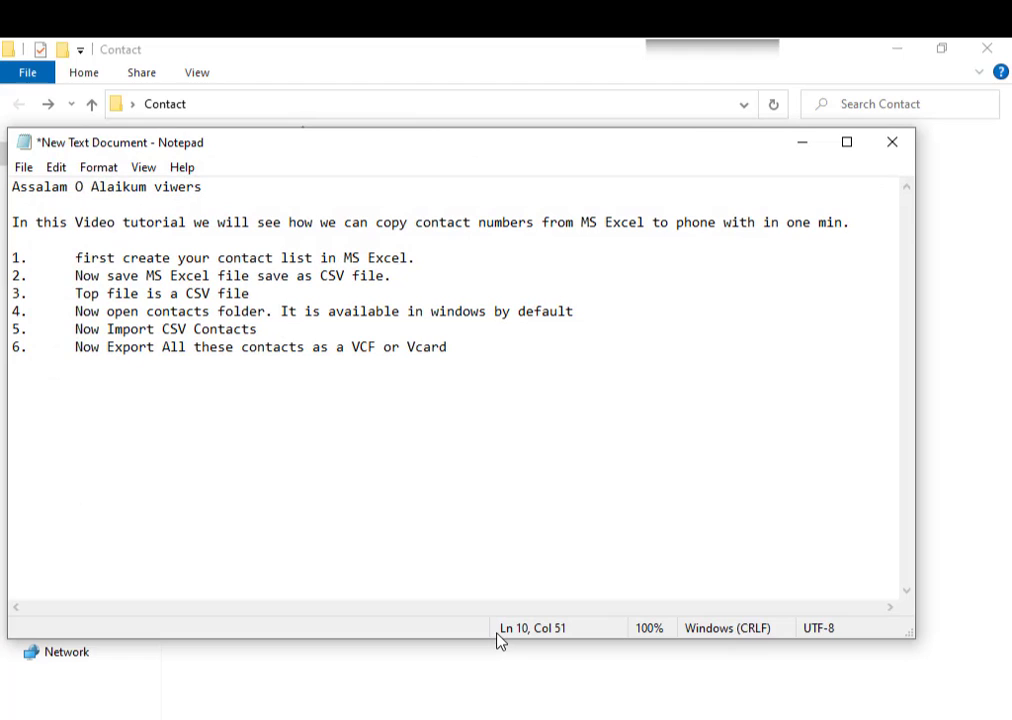
Add step 7: 'Contacts are exported as Vcard', fixing the typo
key("Return")
type("7.")
key("Tab")
type("Conta")
type("cts are ")
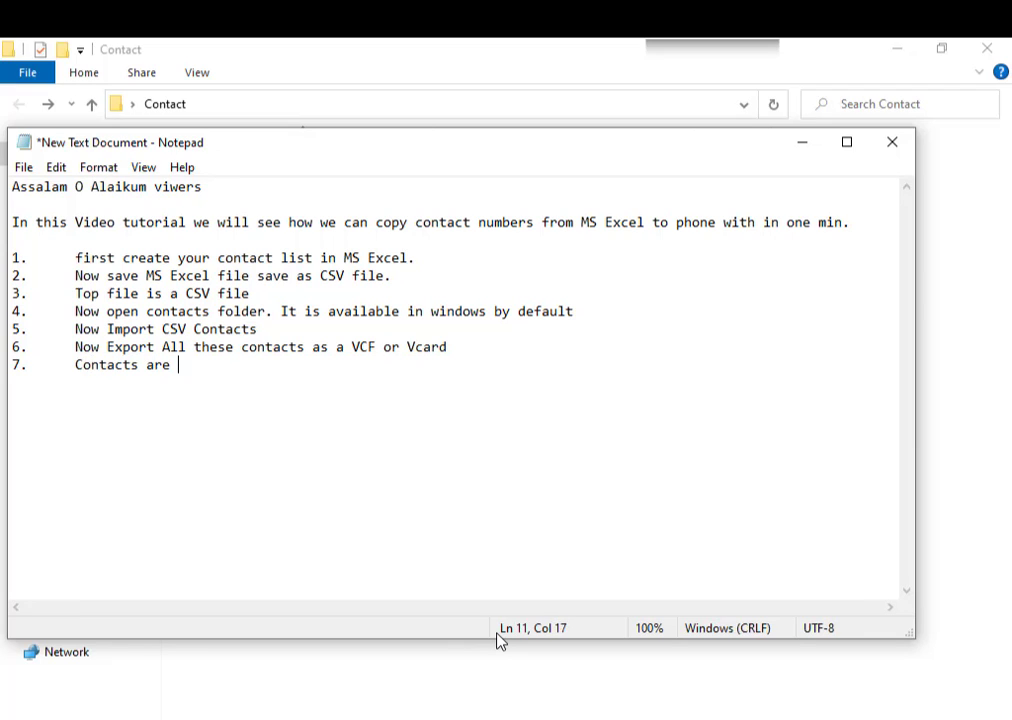
type("exporte")
type("d as ")
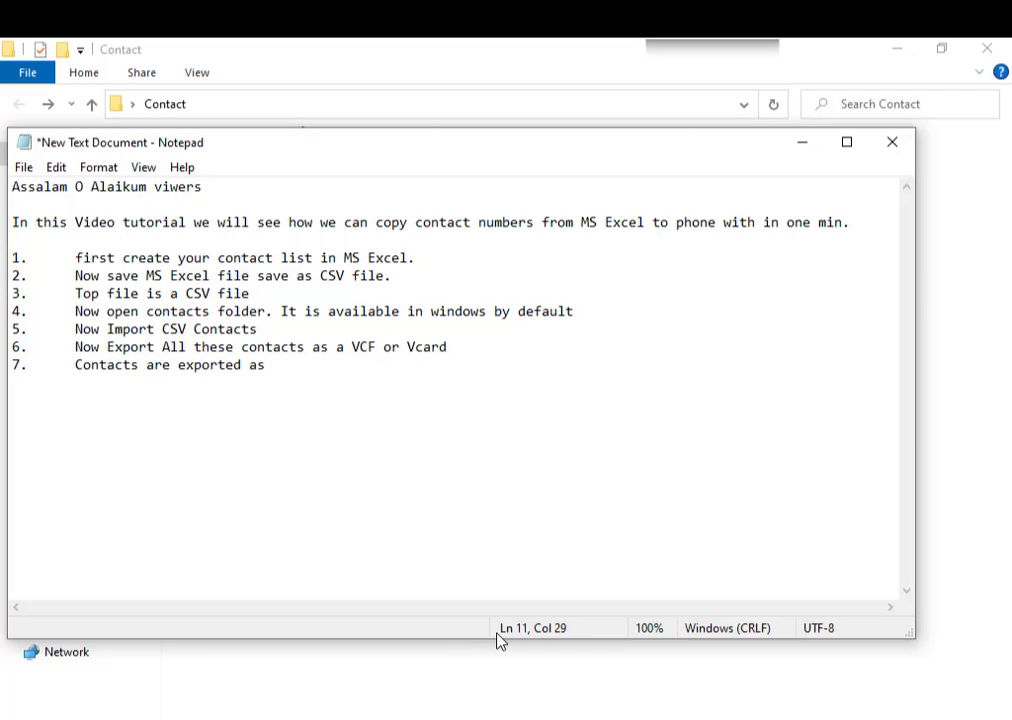
type("Vc")
type("ad")
key("BackSpace")
type("rd")
Add step 8: 'Now convert all VCF contacts to a single VCF file'
key("Return")
type("8")
type(".")
key("Tab")
type("Now ")
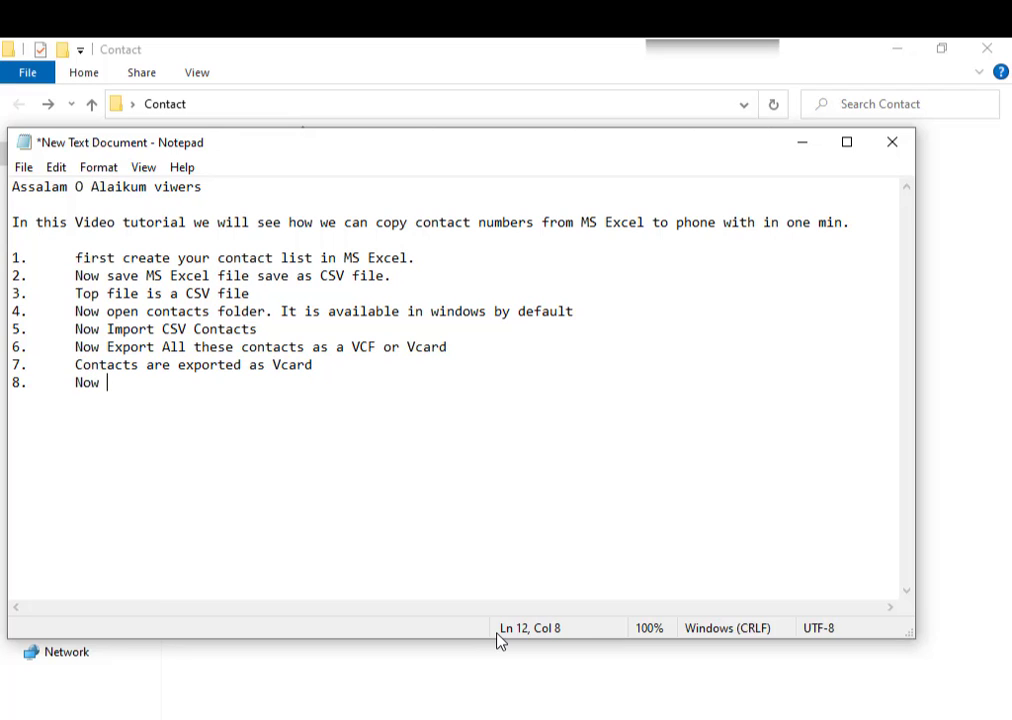
type("conver")
type("t all")
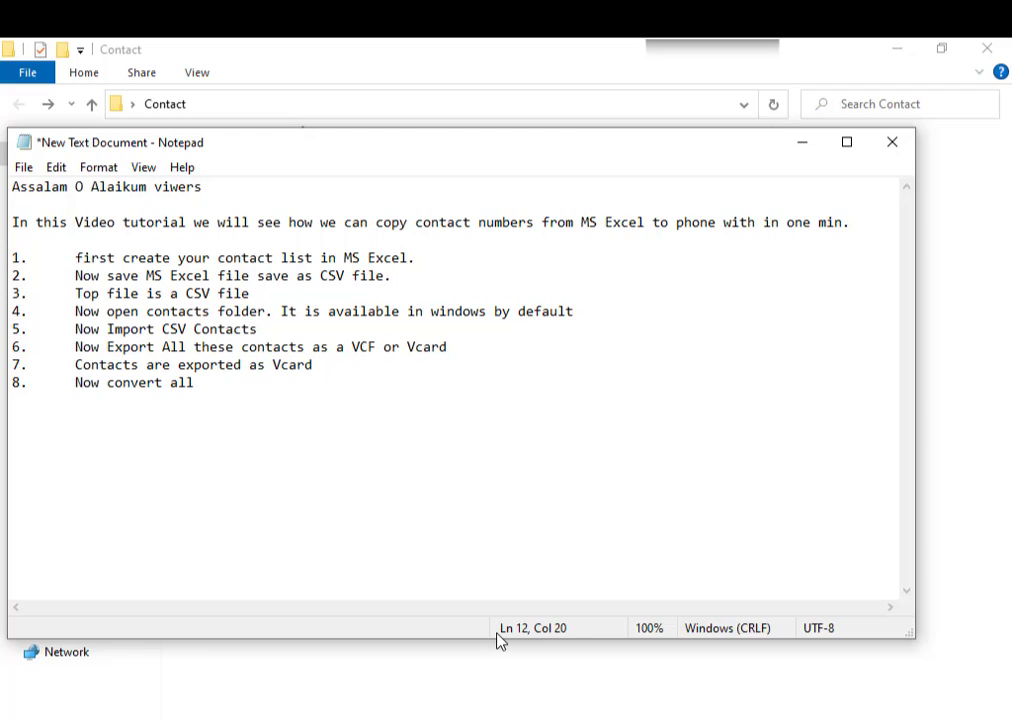
type(" VC")
key("BackSpace")
type("CF ")
type("contacts to ")
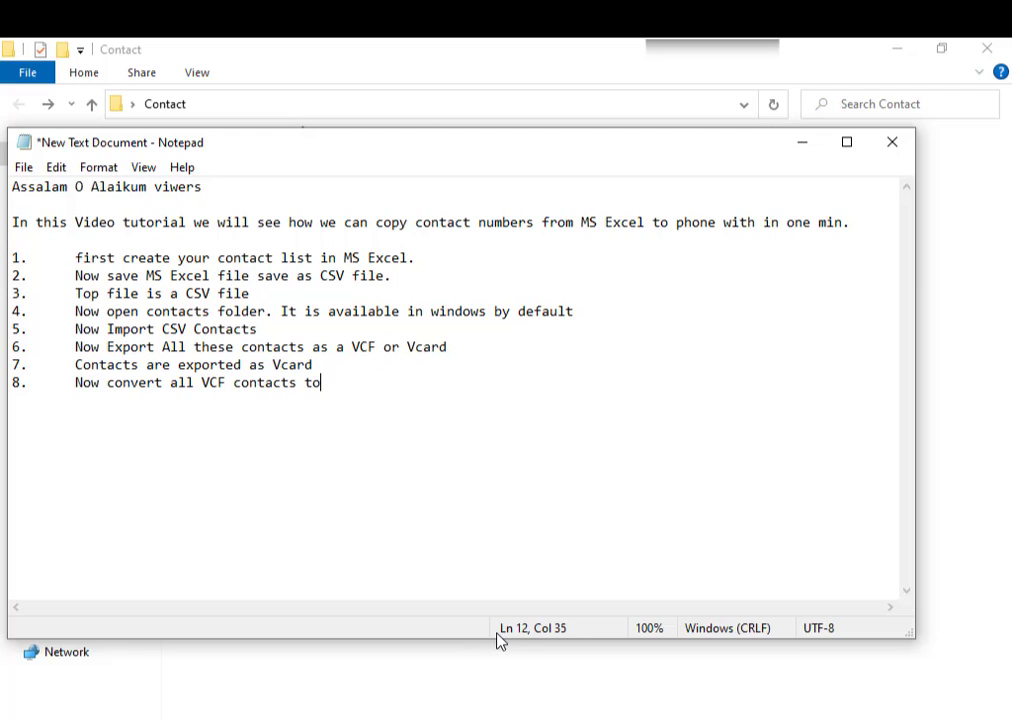
type("a single")
type(" VCF")
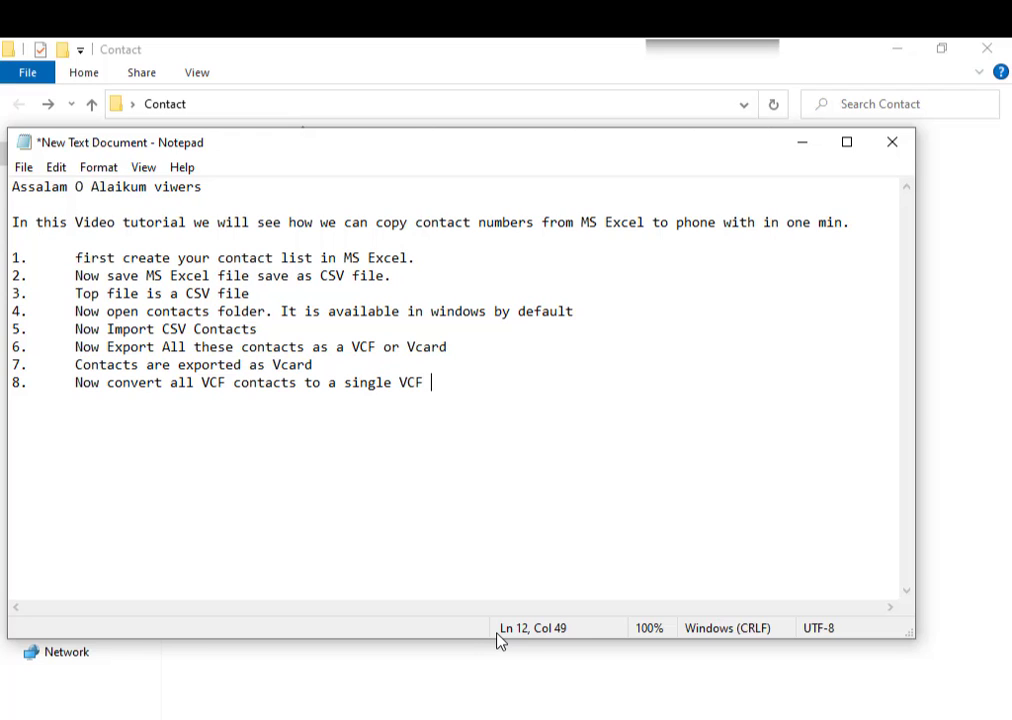
type(" fi")
type("le")
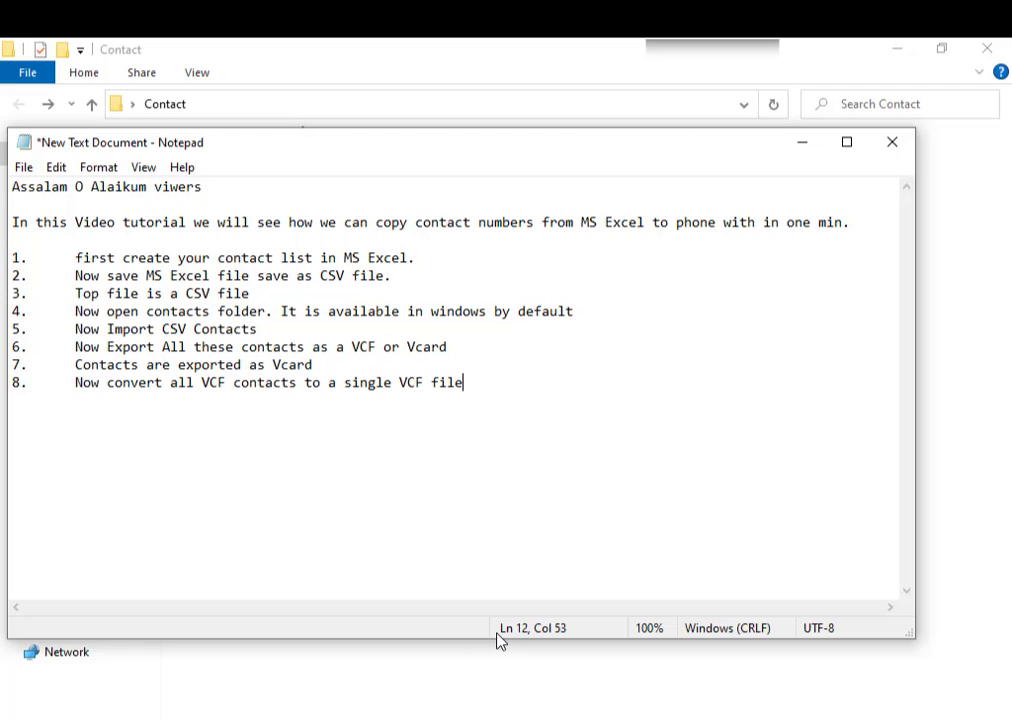
Add step 9 reading 'open CMD and write the following command'
key("Return")
type("9")
type(".")
key("Tab")
type("open")
type(" CMD")
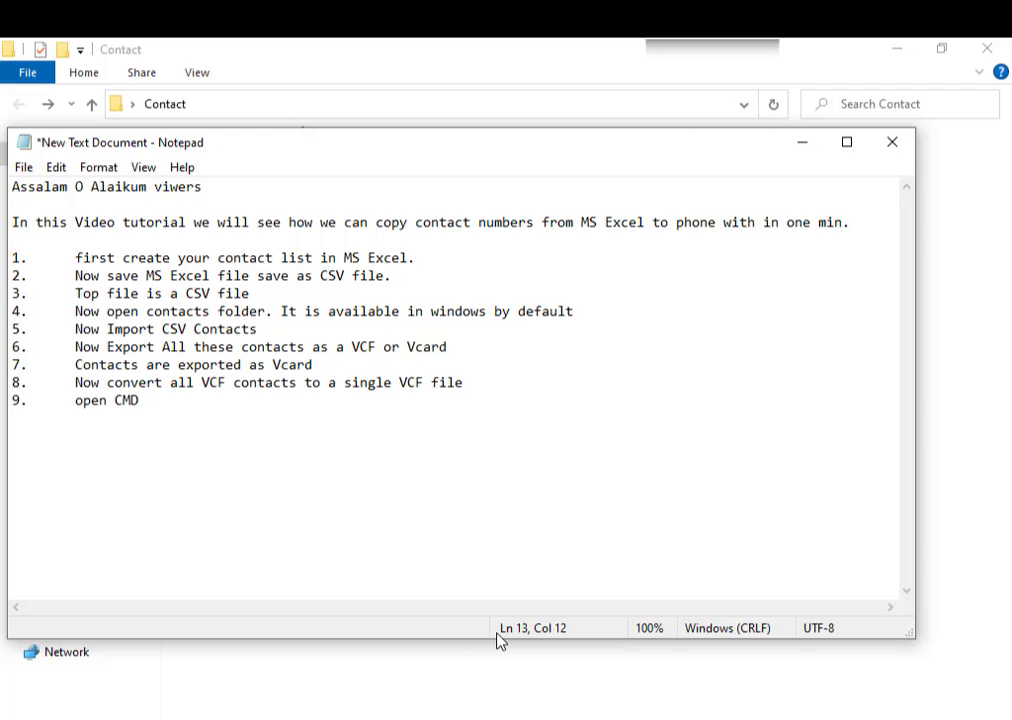
type(" and t")
key("BackSpace")
type("wr")
type("ti")
key("BackSpace")
key("BackSpace")
type("it")
type("e the fo")
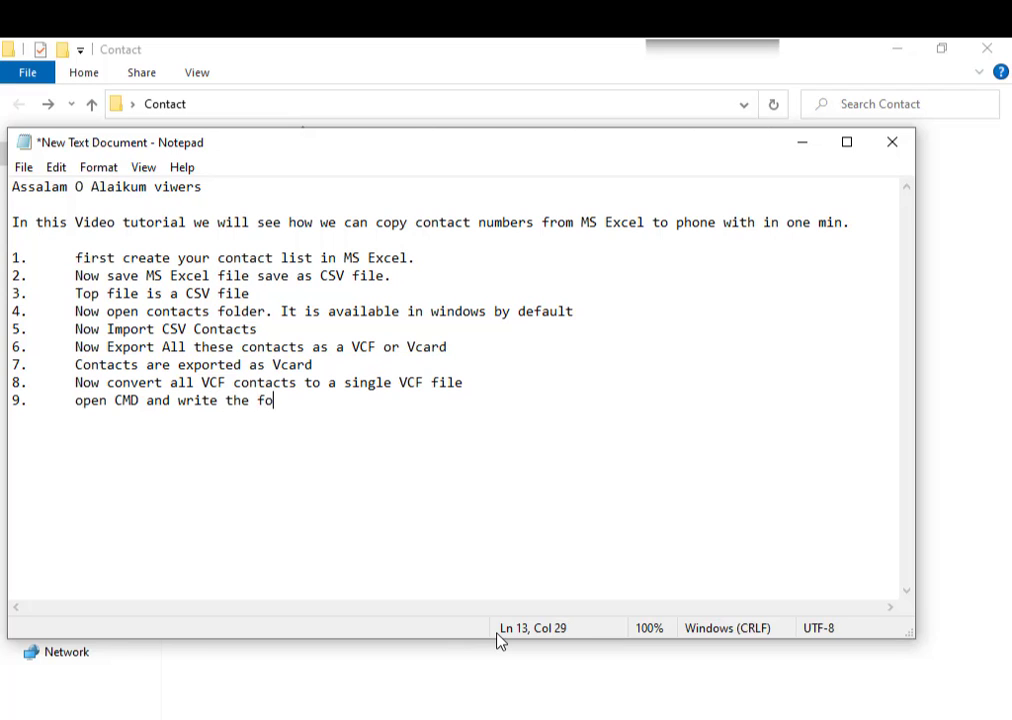
type("llowing ")
type("command")
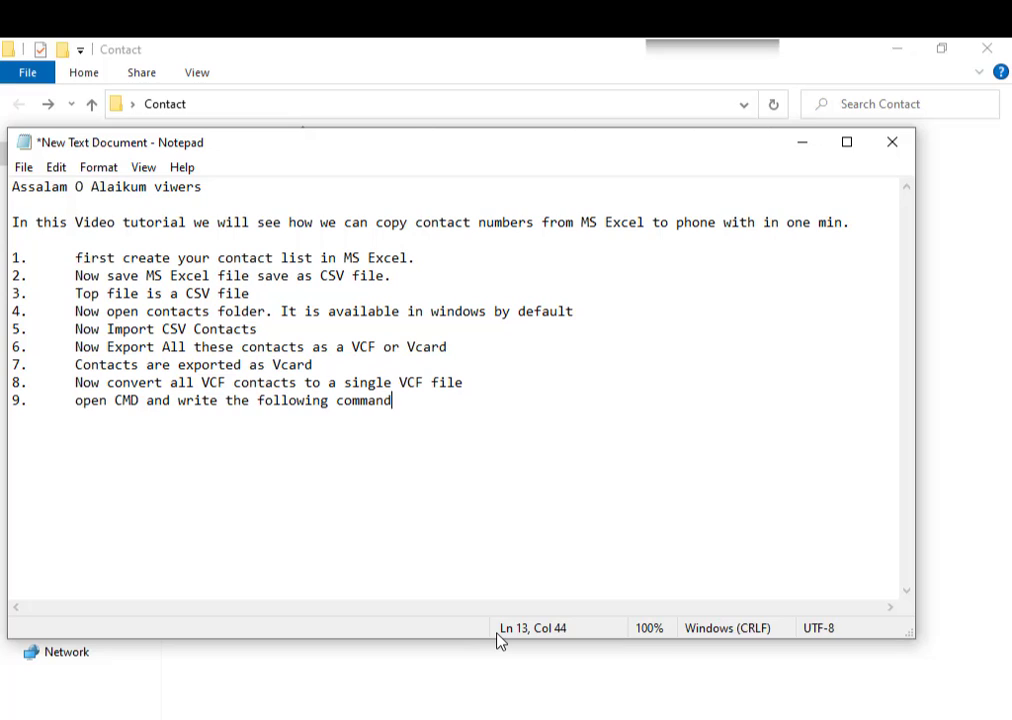
Begin step 10 with an opening quote and the word copy
key("Return")
type("10")
type(".")
key("Tab")
type("co")
key("BackSpace")
key("BackSpace")
type("\"")
type("COP")
key("BackSpace")
key("BackSpace")
key("BackSpace")
type("cop")
type("y")
type(" ?")
Finish step 10 as the quoted command "copy /a copy *.vcf all_in_one.vcf"
key("BackSpace")
type("?")
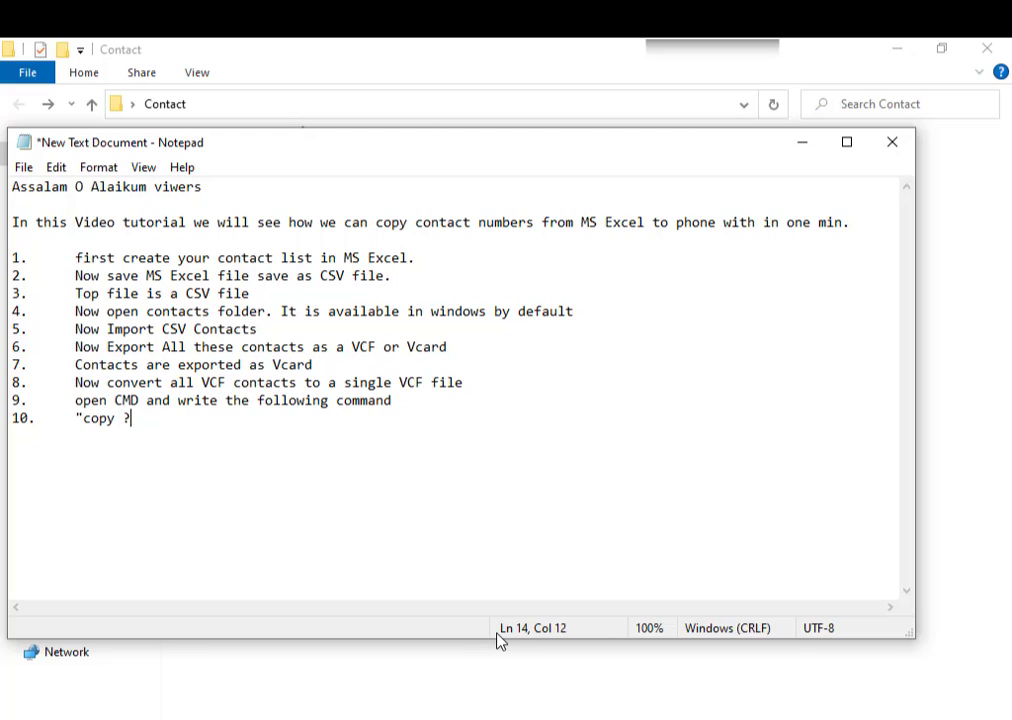
key("BackSpace")
type("?")
key("BackSpace")
type("?")
key("BackSpace")
type("?")
key("BackSpace")
type("/")
type("A")
key("BackSpace")
type("a co")
type("py")
type(" *")
type(">C")
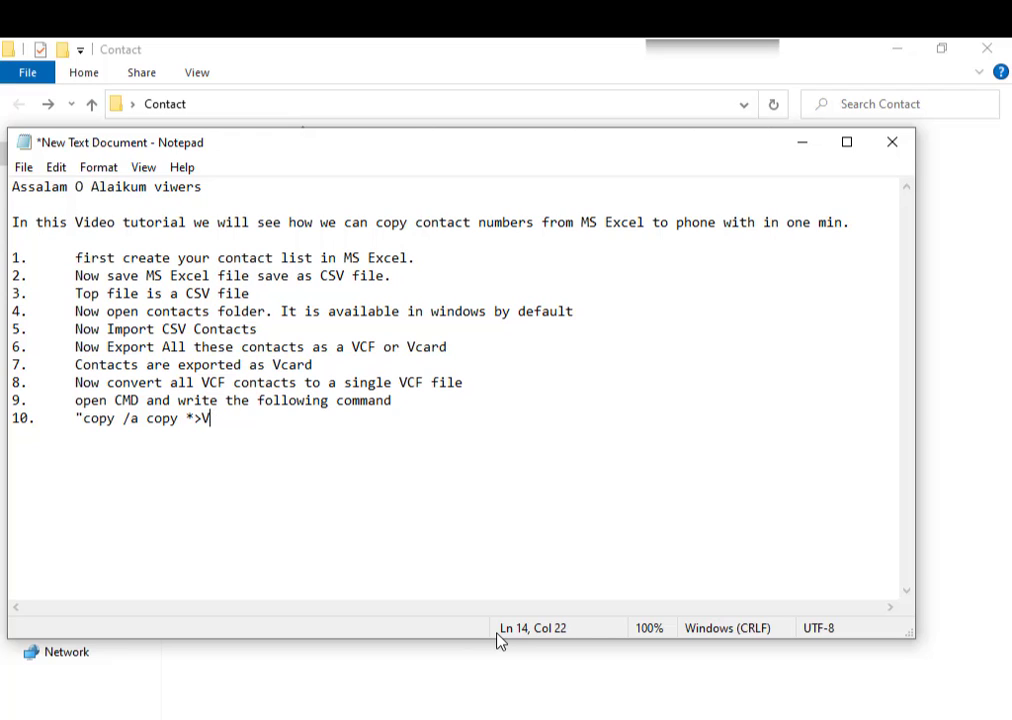
key("BackSpace")
key("BackSpace")
type(">VC")
type("F")
key("BackSpace")
key("BackSpace")
key("BackSpace")
key("BackSpace")
type(">")
key("BackSpace")
type(">")
key("BackSpace")
type(".vc")
type("f")
type(" all_")
type(" in")
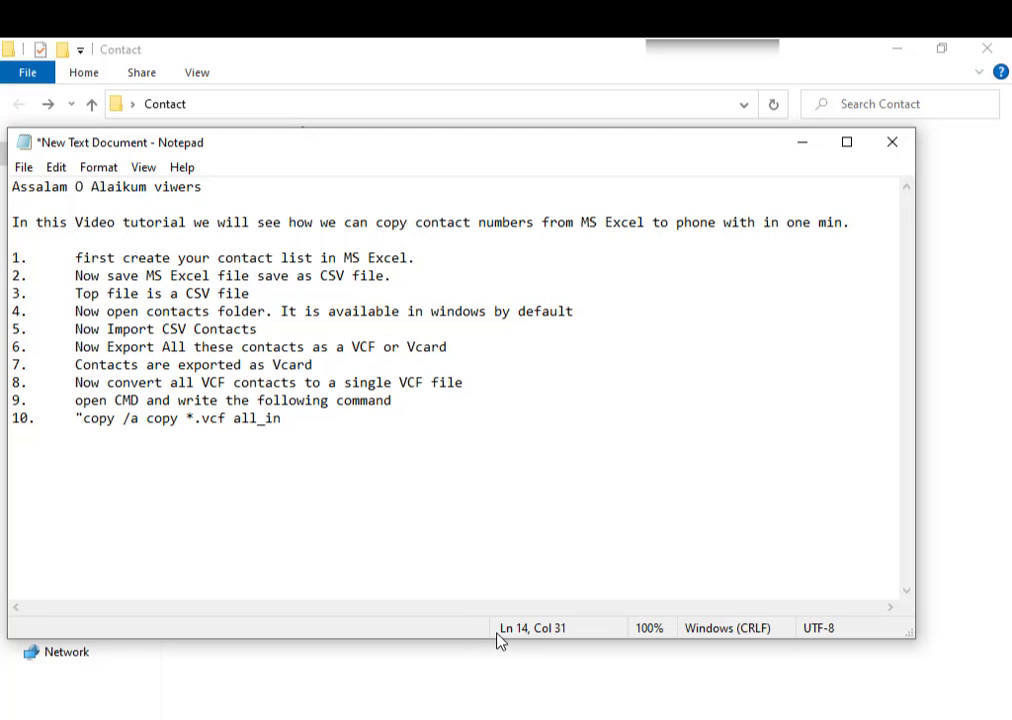
type("_one")
type(".")
type("vcf")
type("\"")
Start a new numbered '11.' line below step 10
key("Return")
type("11")
type(".")
key("Tab")
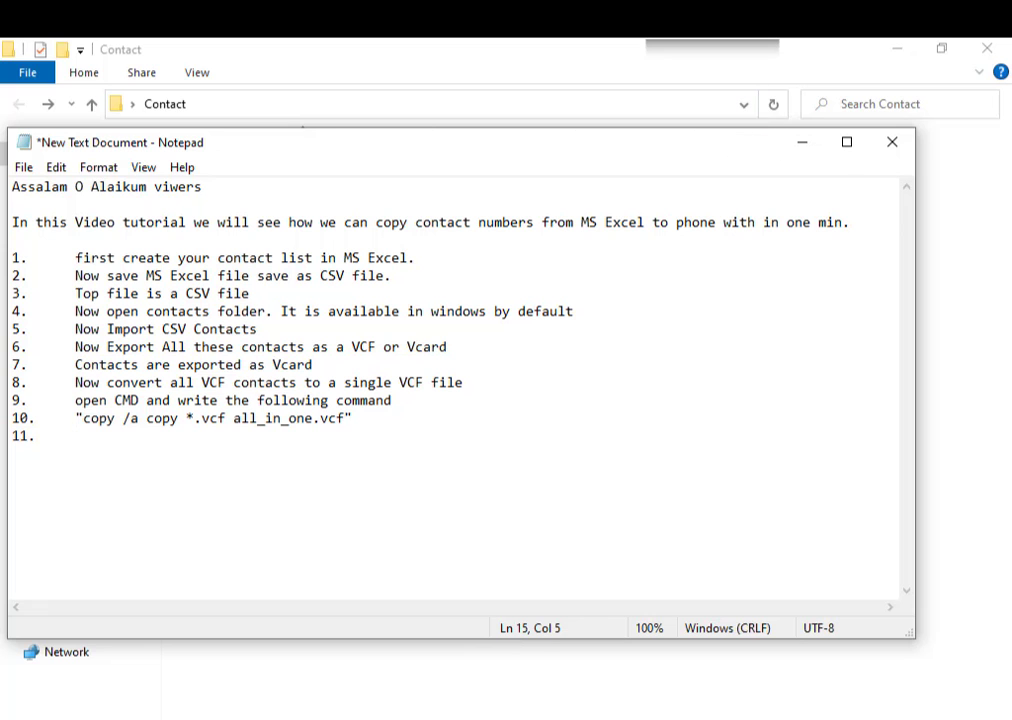
Open Command Prompt and change into the Desktop's contact folder
key("super")
type("cmd")
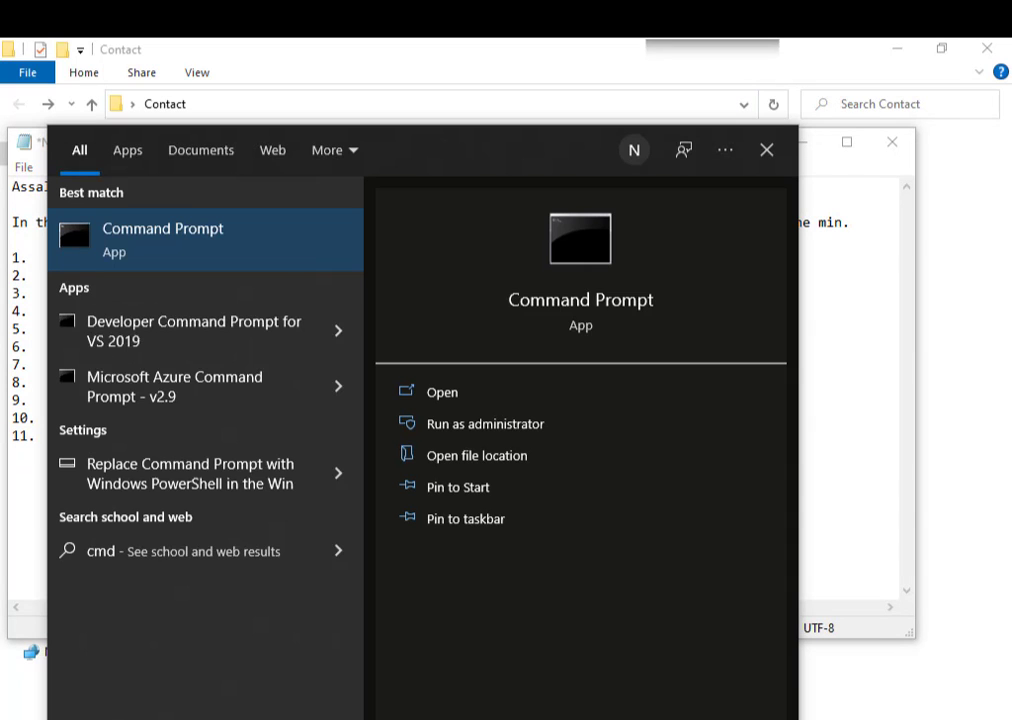
key("Return")
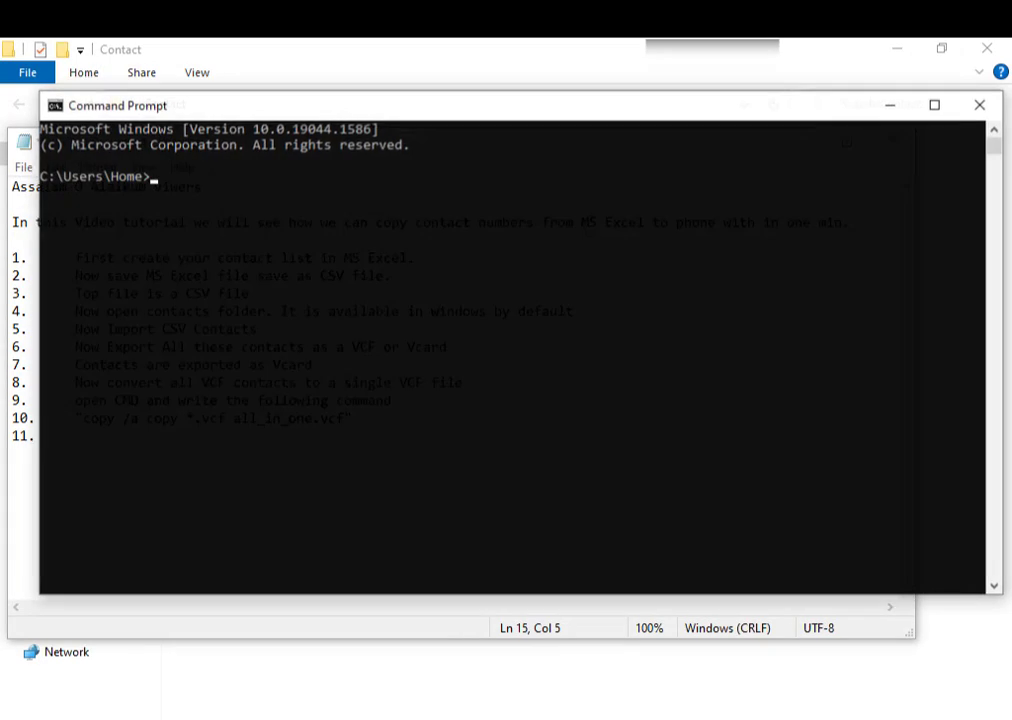
type("cd")
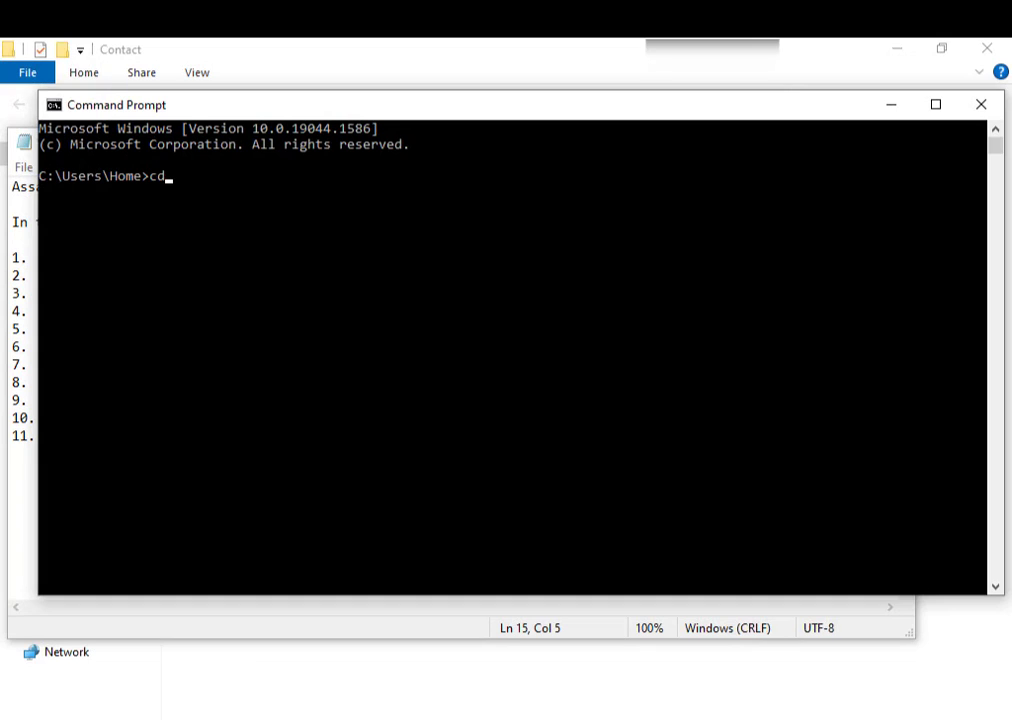
type(" de")
type("sk")
type("top")
key("Return")
type("cd ")
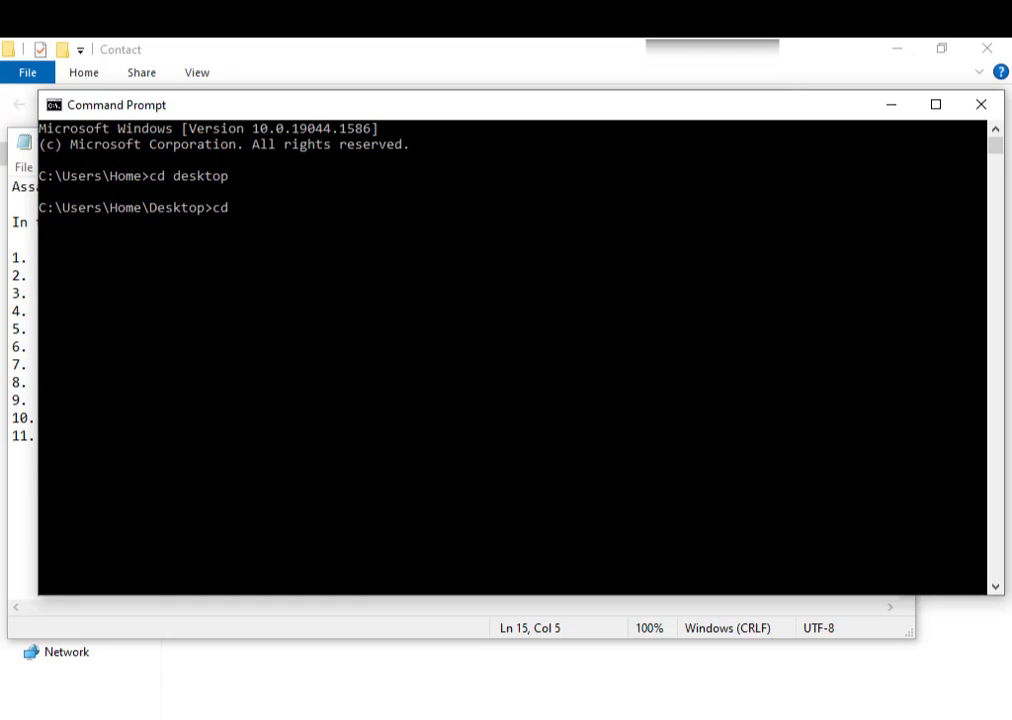
type("contact")
key("Return")
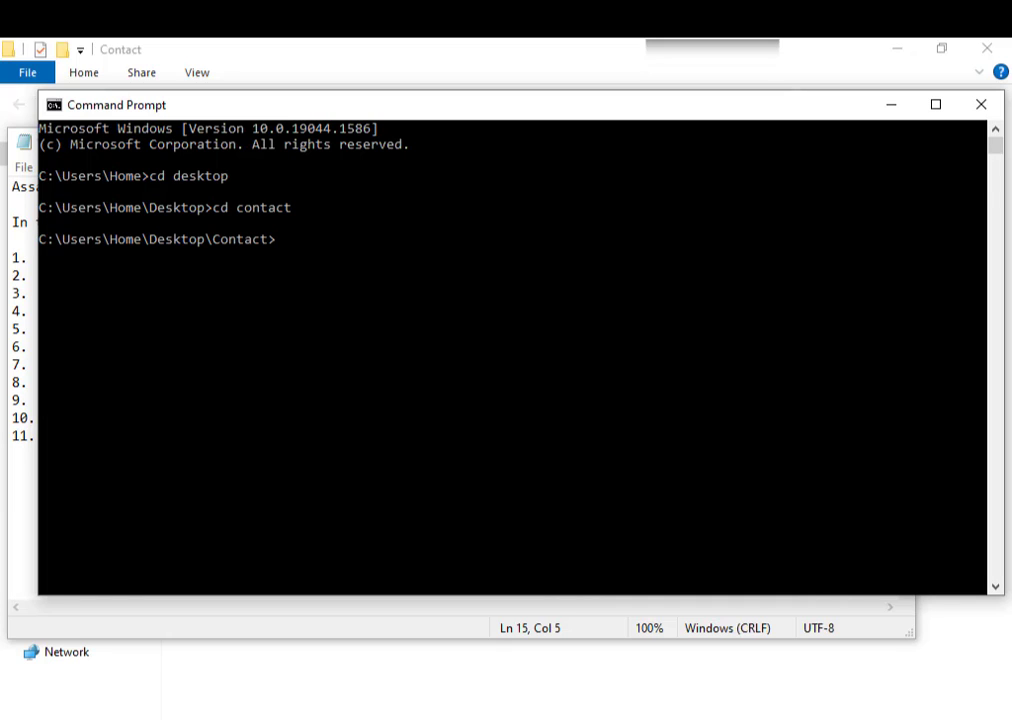
Run 'copy /a *.vcf all_in_one.vcf' and select the new all_in_one file in Explorer
type("copt")
key("BackSpace")
type("y")
type(" /a ")
type("*")
type(".vcf ")
type("all")
type("_in")
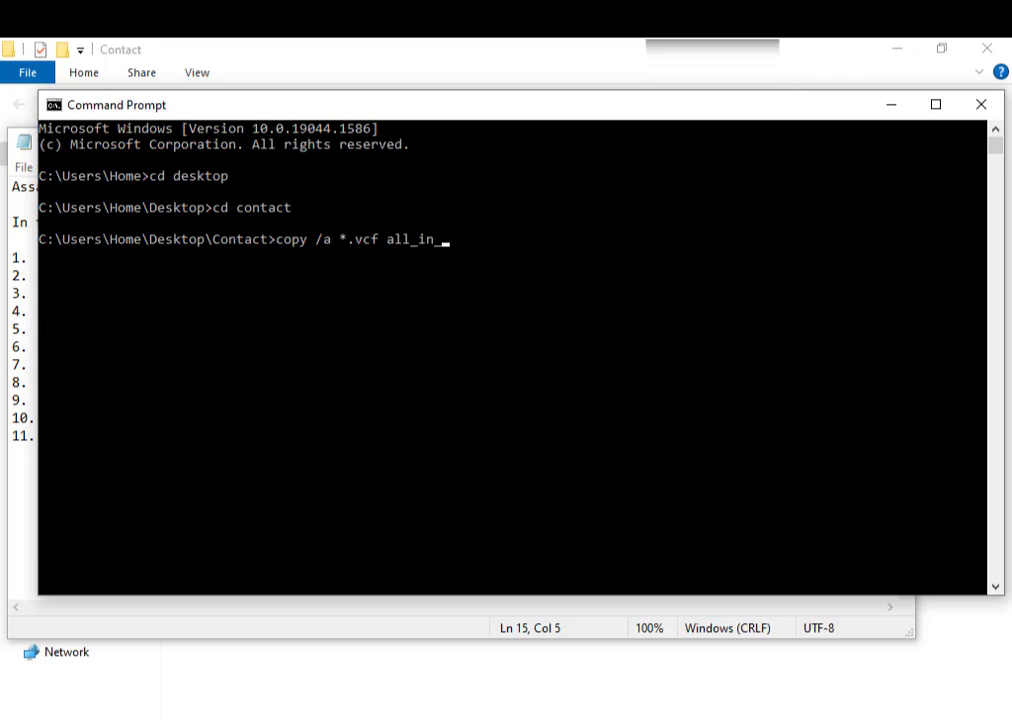
type("_one.")
type("v")
type("cf")
key("Return")
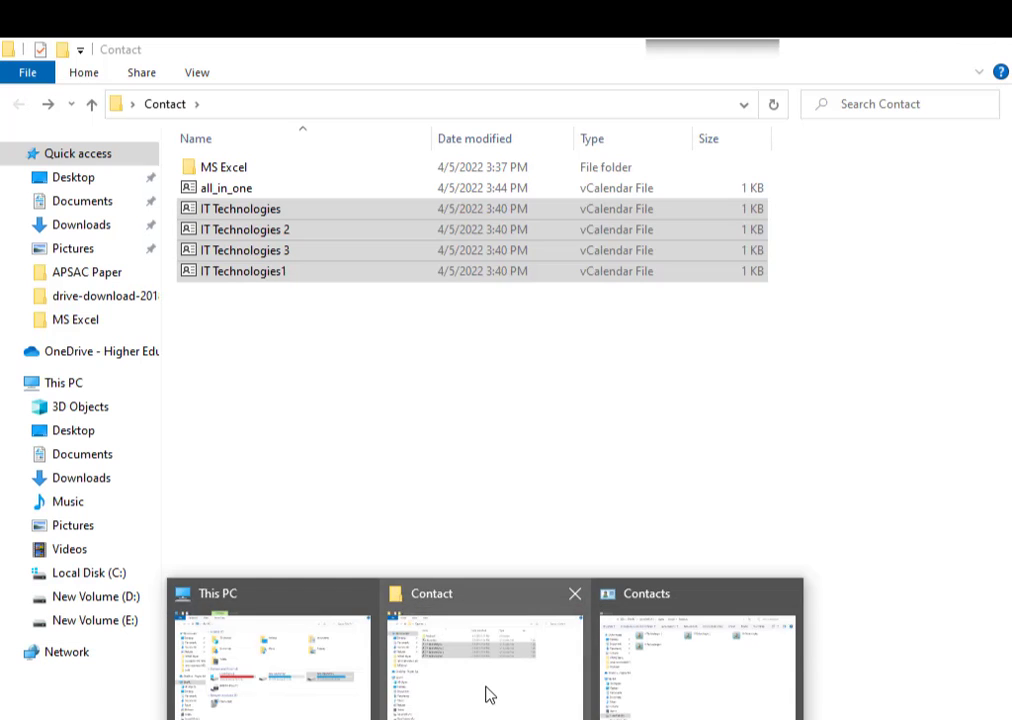
left_click(486, 693)
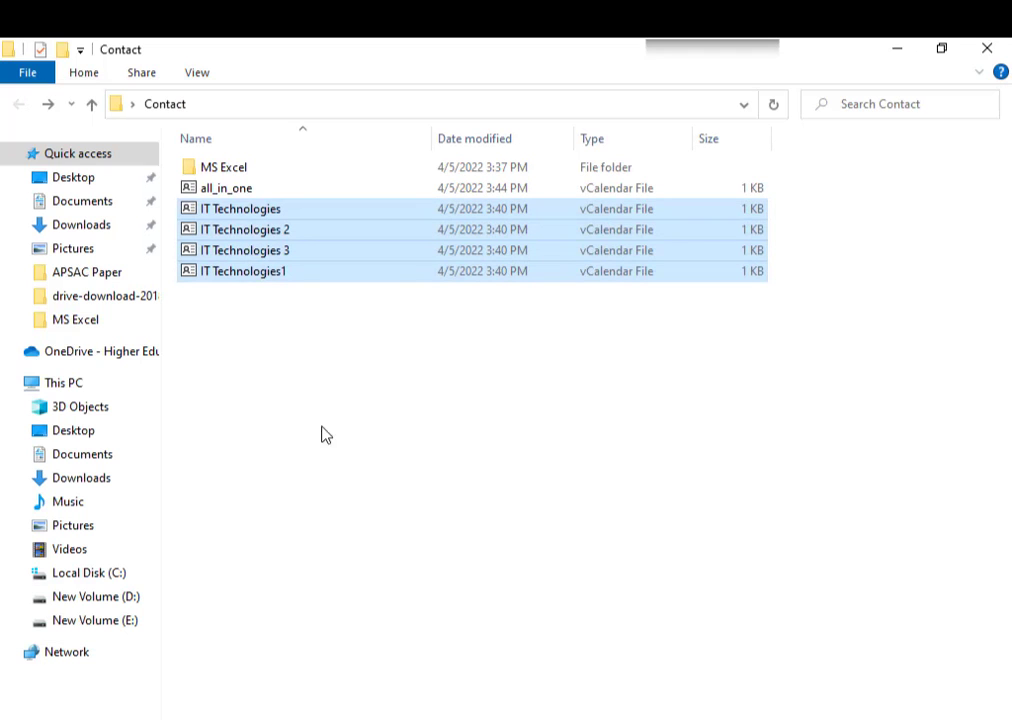
left_click(226, 189)
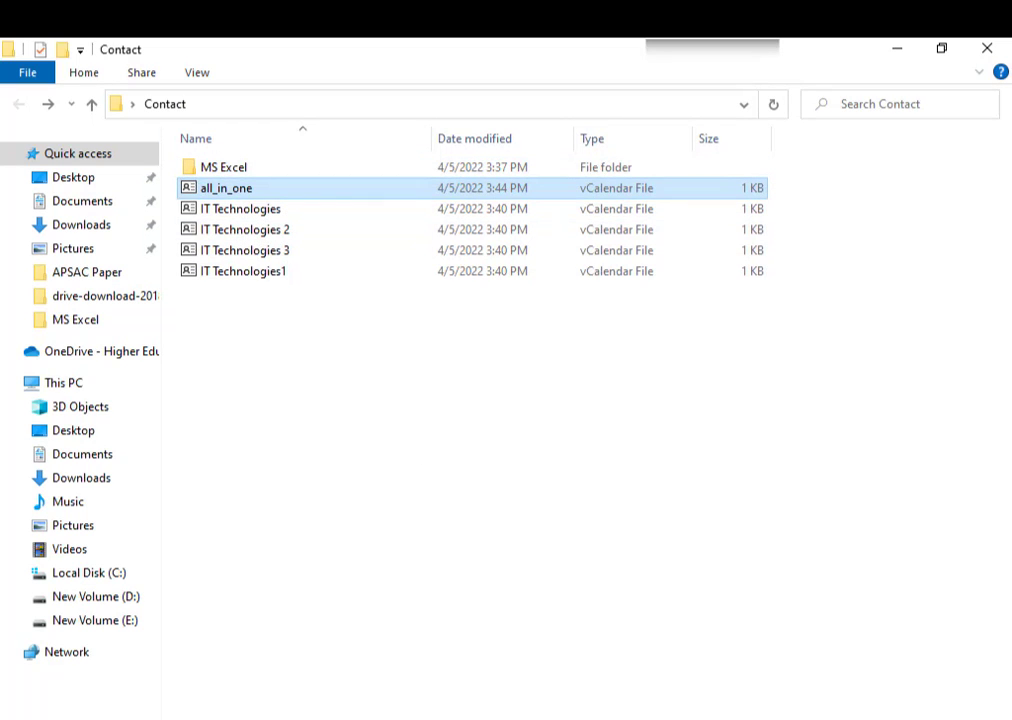
Write step 11 as 'now email this one file and open it in your mobile phone'
key("alt+Tab")
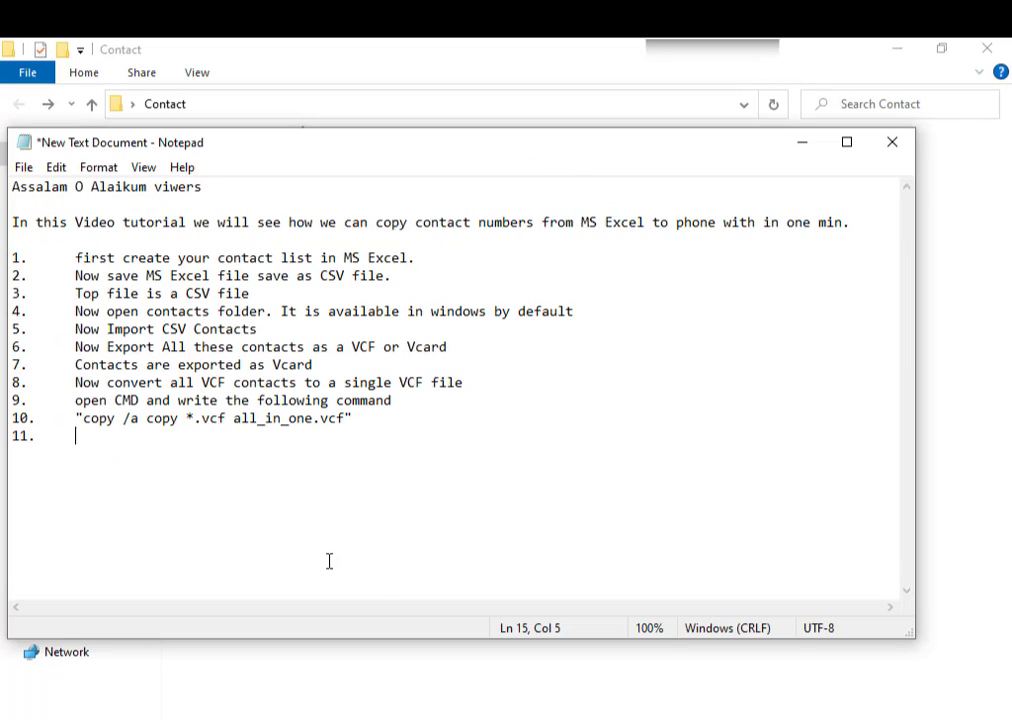
type("so")
key("BackSpace")
key("BackSpace")
type("now")
type(" em")
type("ail this")
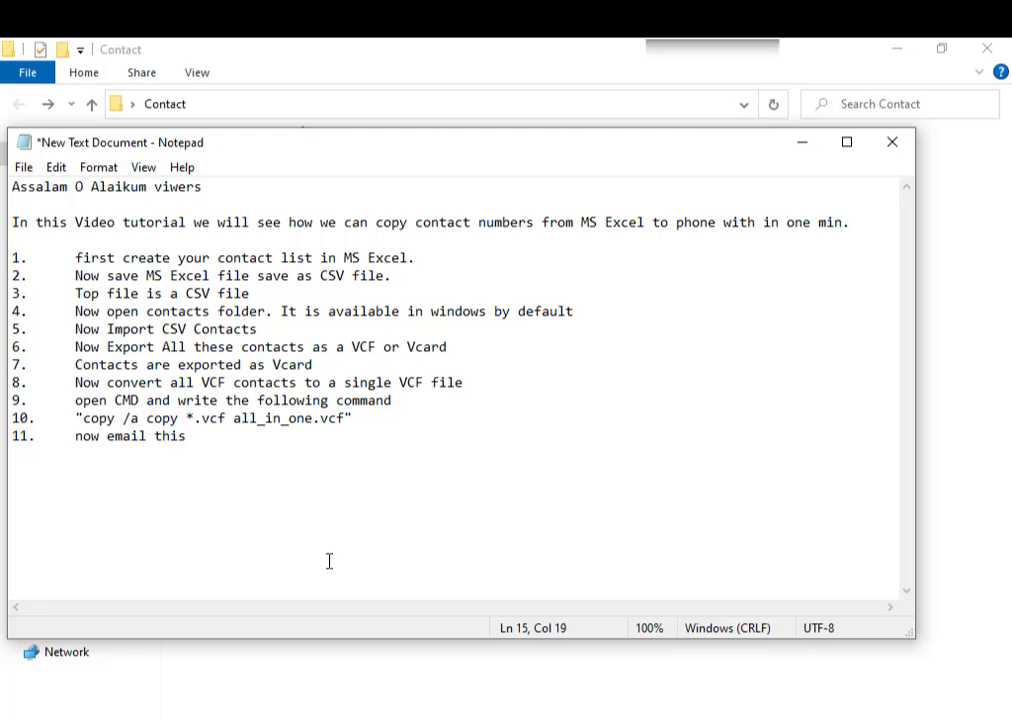
type(" on")
type("e file")
type(" and ")
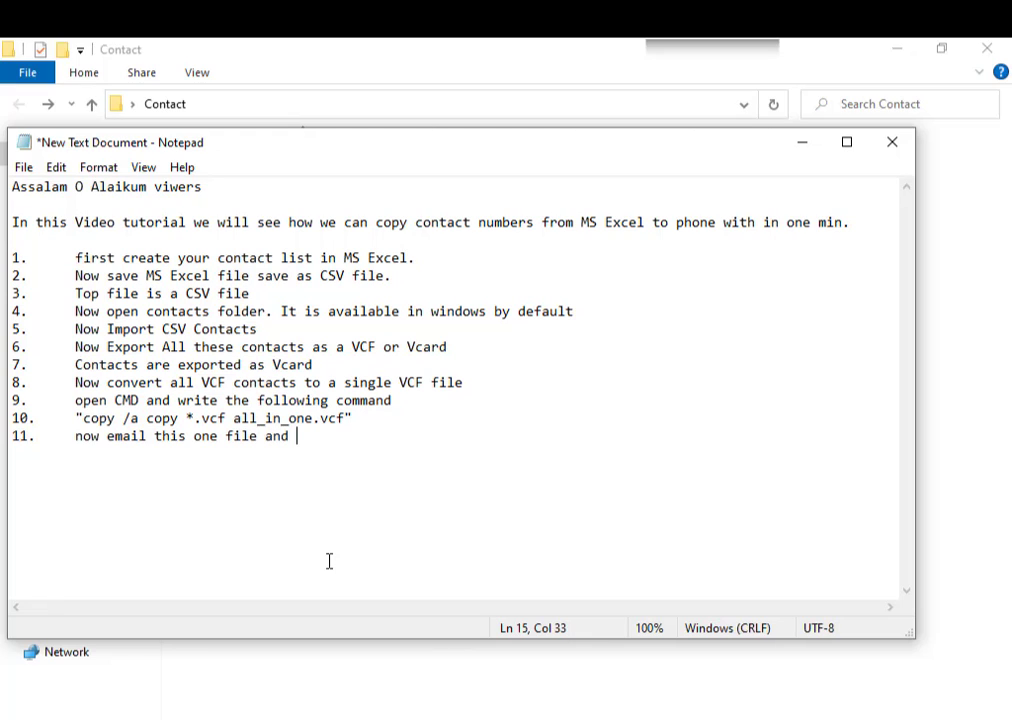
type("open it")
type(" in")
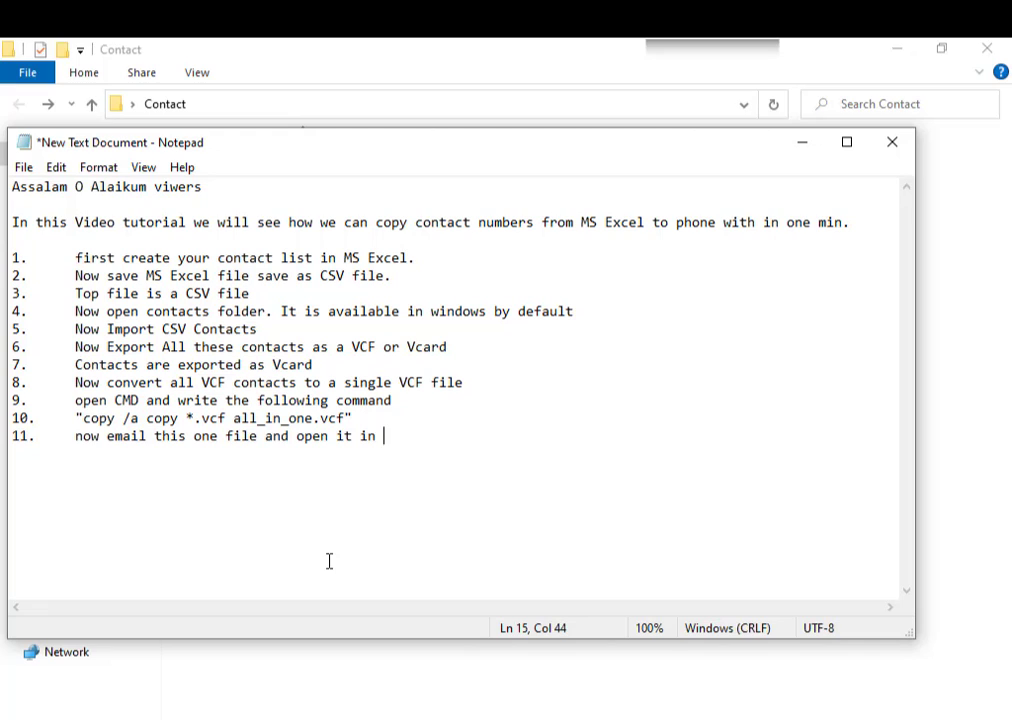
type(" y")
type("our mobil")
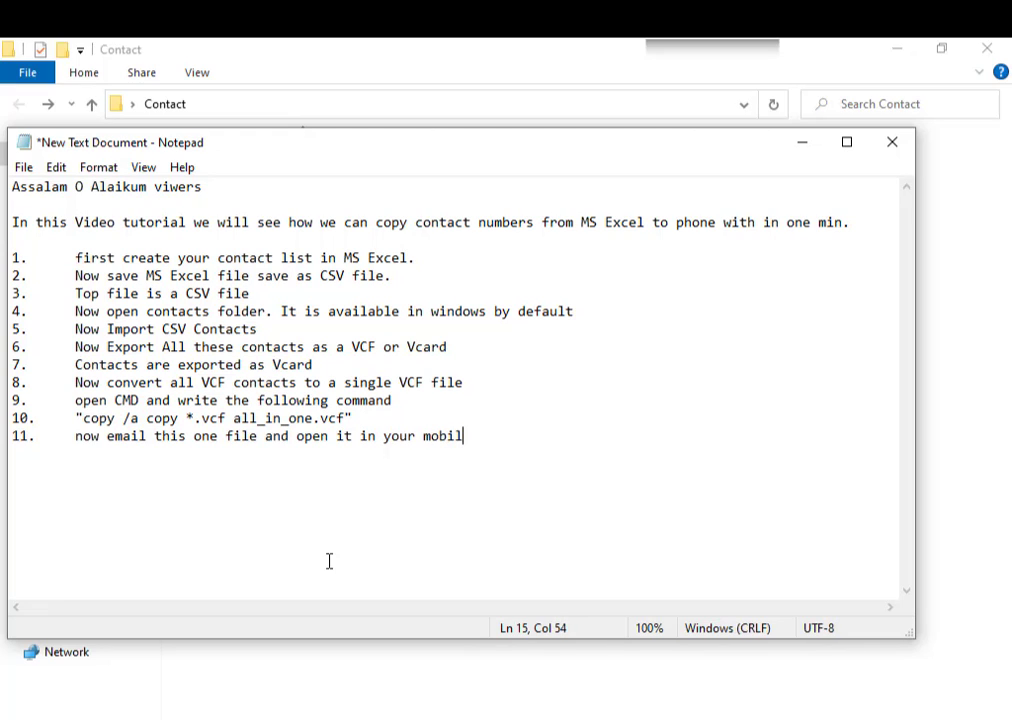
type("e p")
type("hone")
key("Left")
key("Left")
key("Left")
key("Left")
key("Left")
key("Left")
key("Left")
key("Left")
key("Left")
key("Left")
key("Left")
key("Left")
key("Left")
Address a new Gmail message to the suggested recipient with the subject 'Contacts'
left_click(800, 150)
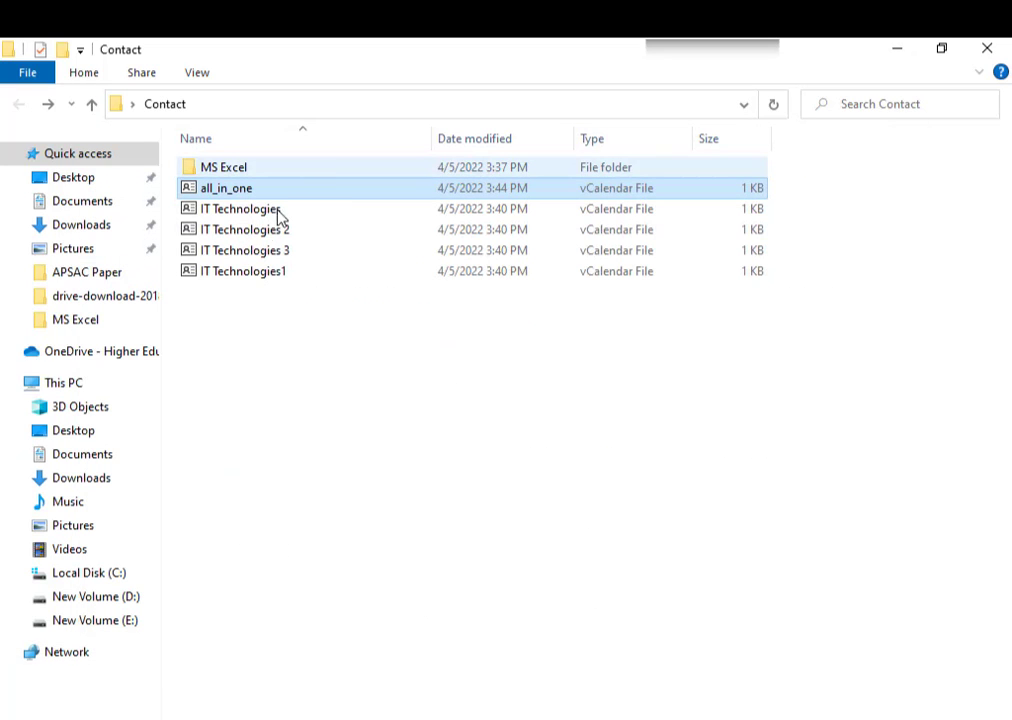
left_click(520, 655)
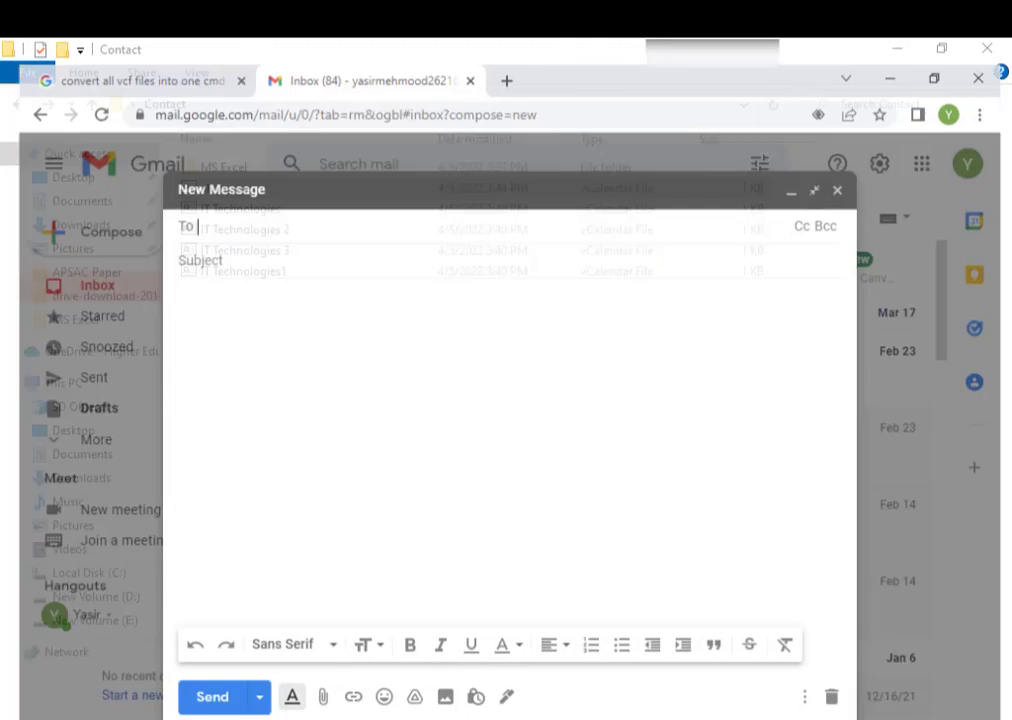
left_click(238, 201)
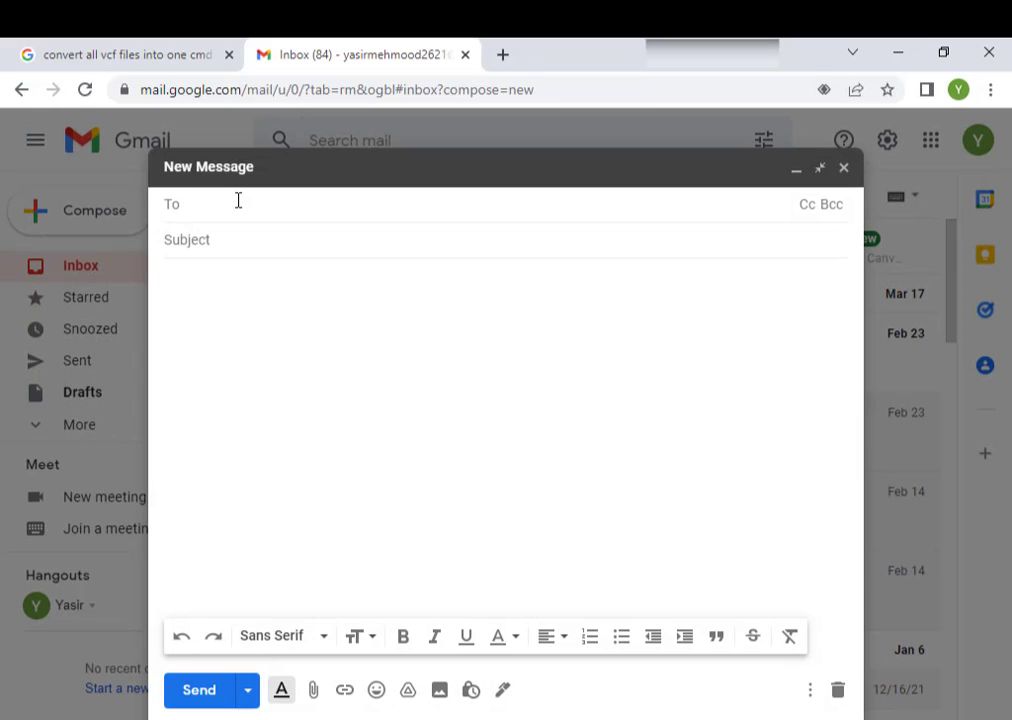
type("nasirm")
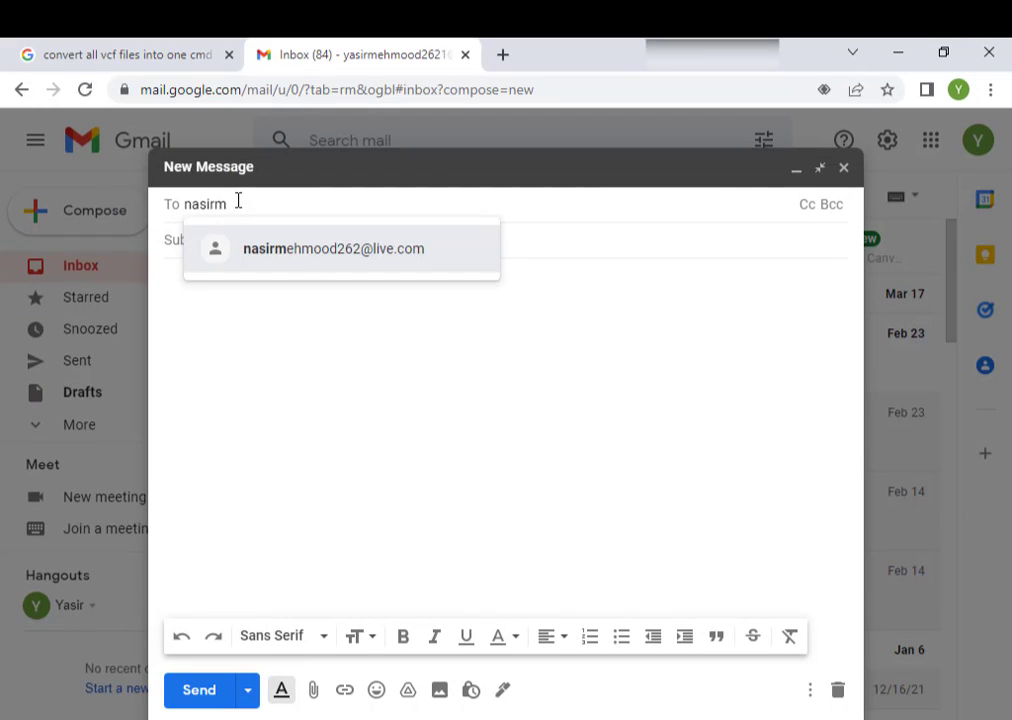
left_click(290, 258)
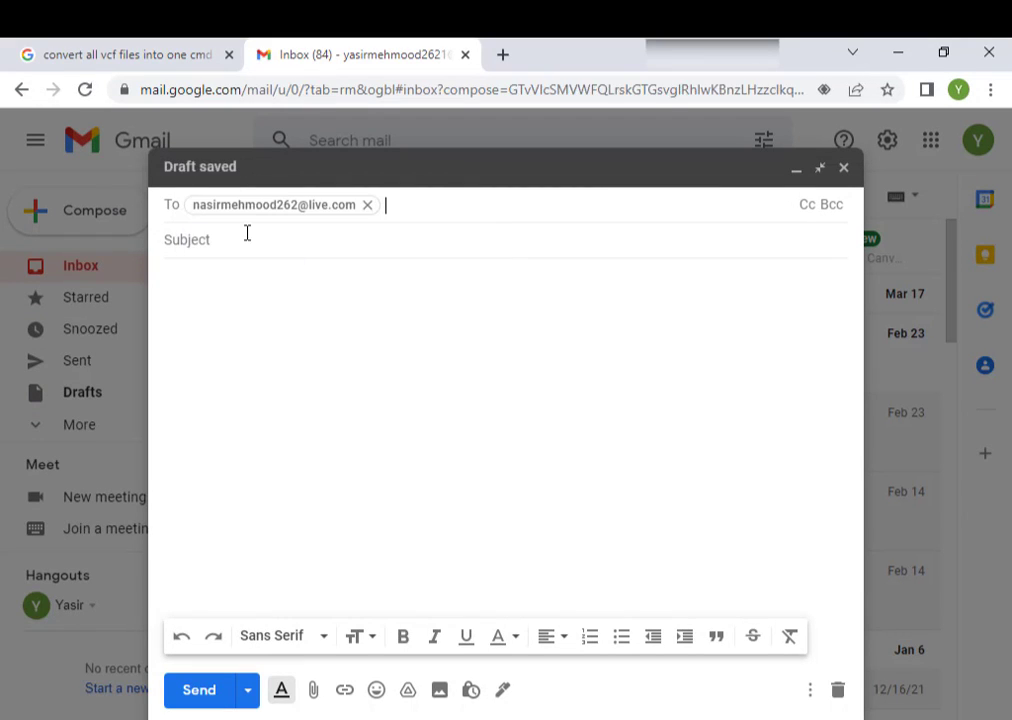
left_click(244, 239)
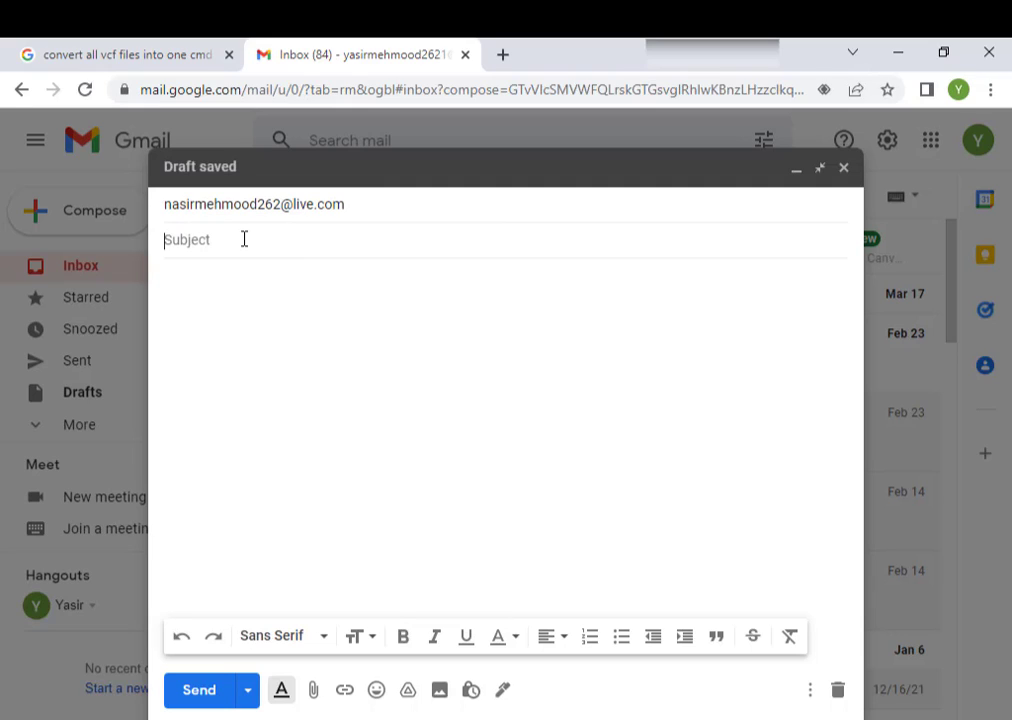
type("Contacts")
left_click(485, 715)
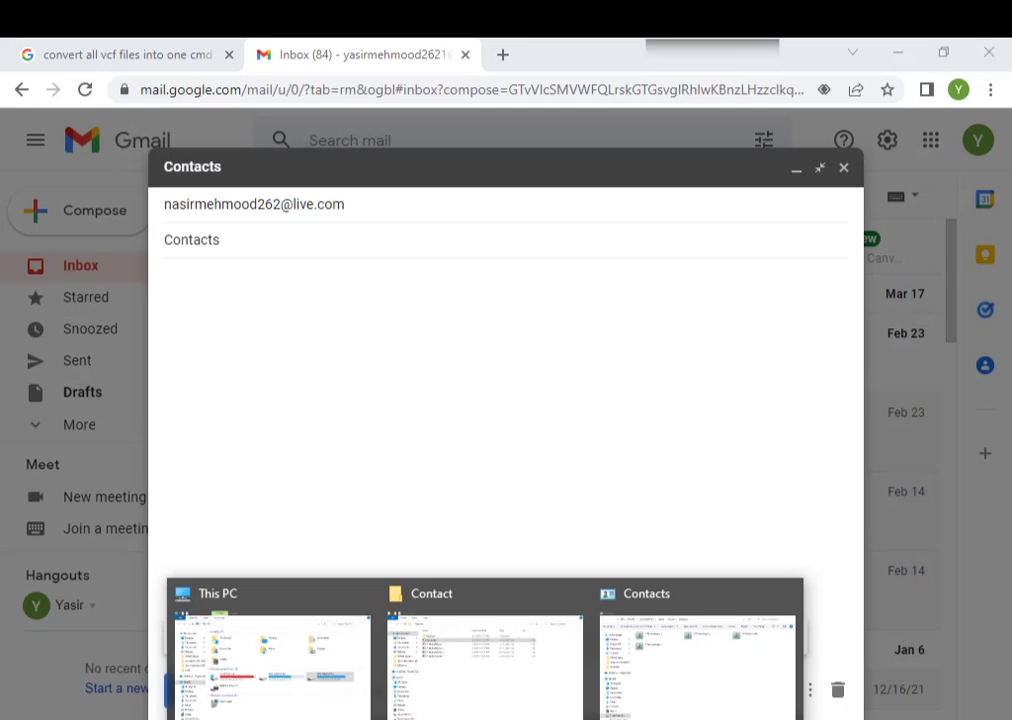
Attach all_in_one.vcf to the Contacts email, send it, and return to Notepad
left_click(476, 652)
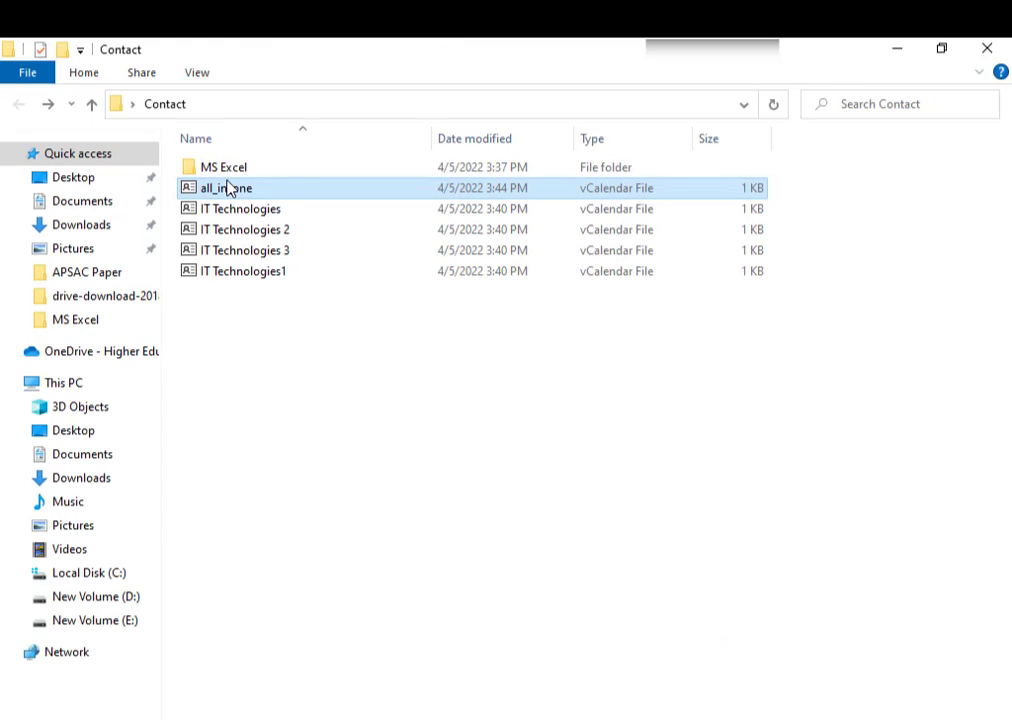
left_click_drag(228, 190, 565, 719)
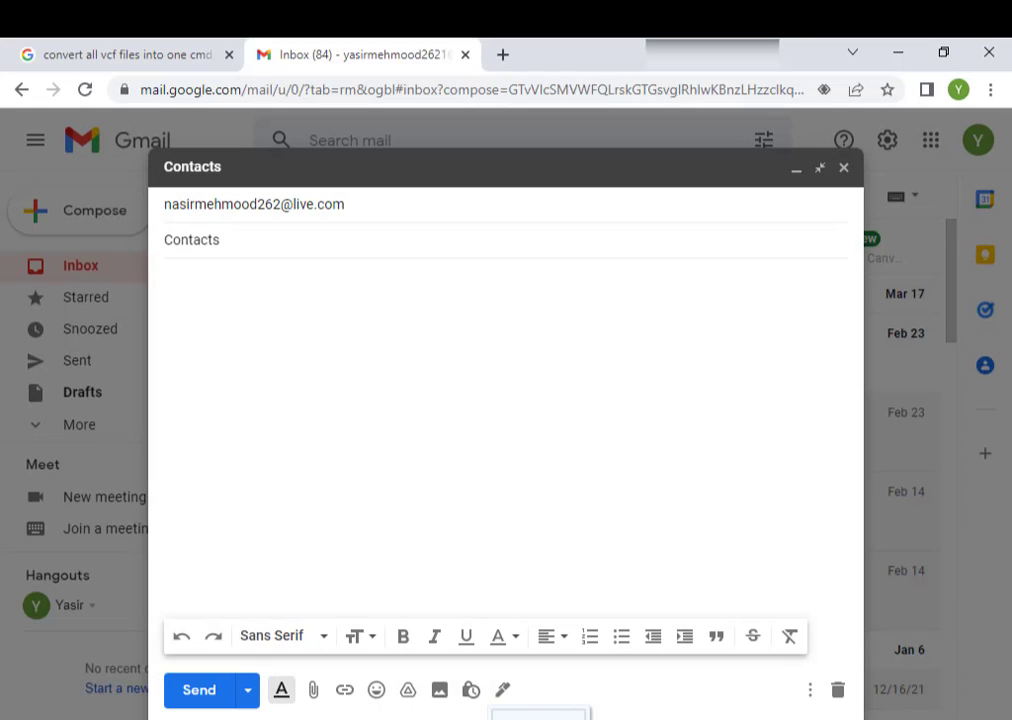
left_click_drag(565, 718, 490, 497)
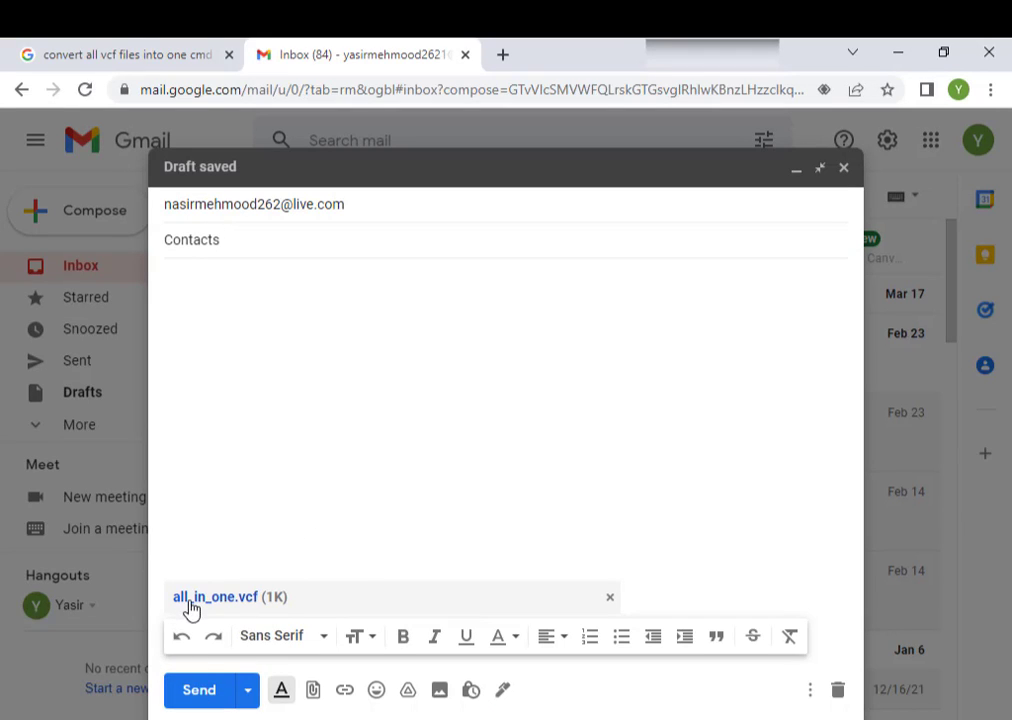
left_click(199, 690)
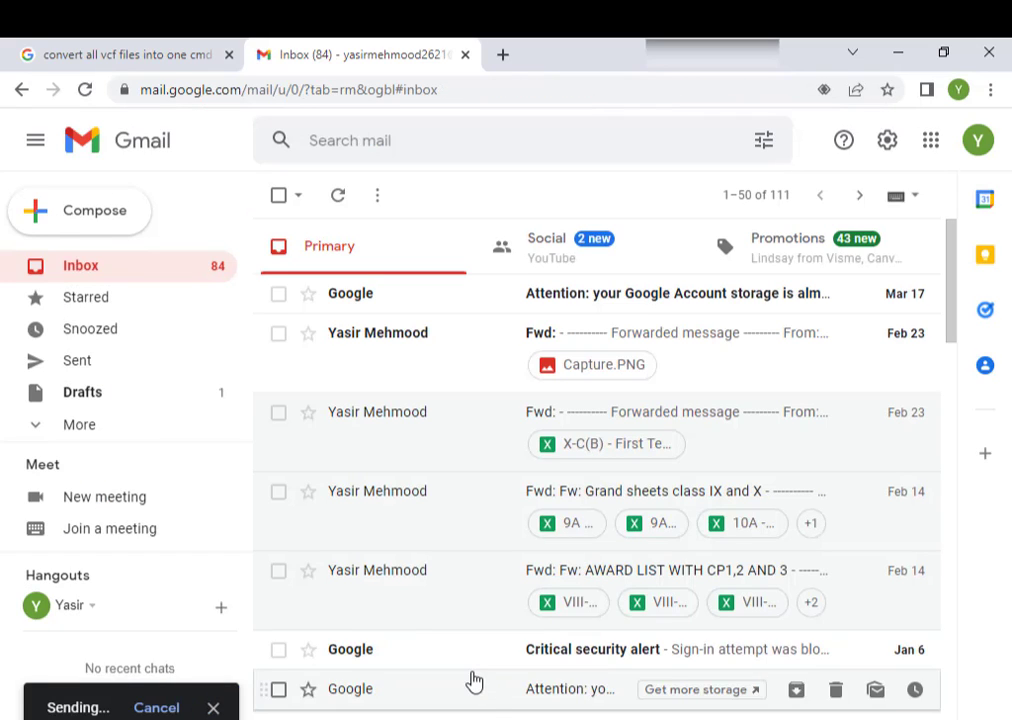
key("alt+Tab")
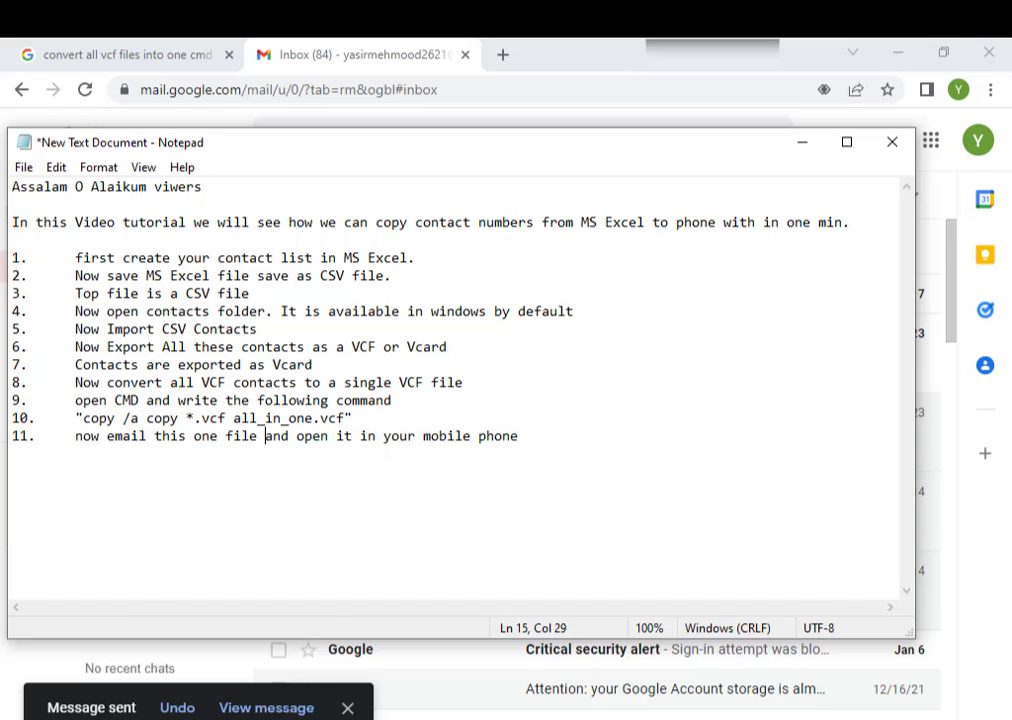
Begin a '12.' line after step 11 in Notepad, cancelling the accidental close prompt
left_click(497, 707)
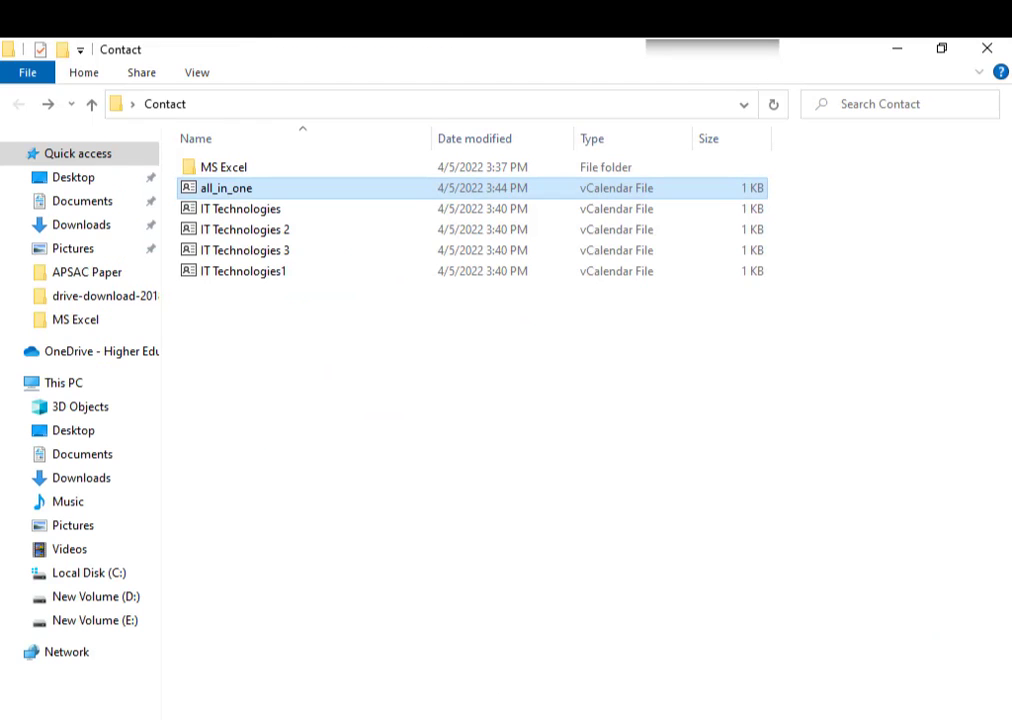
key("alt+Tab")
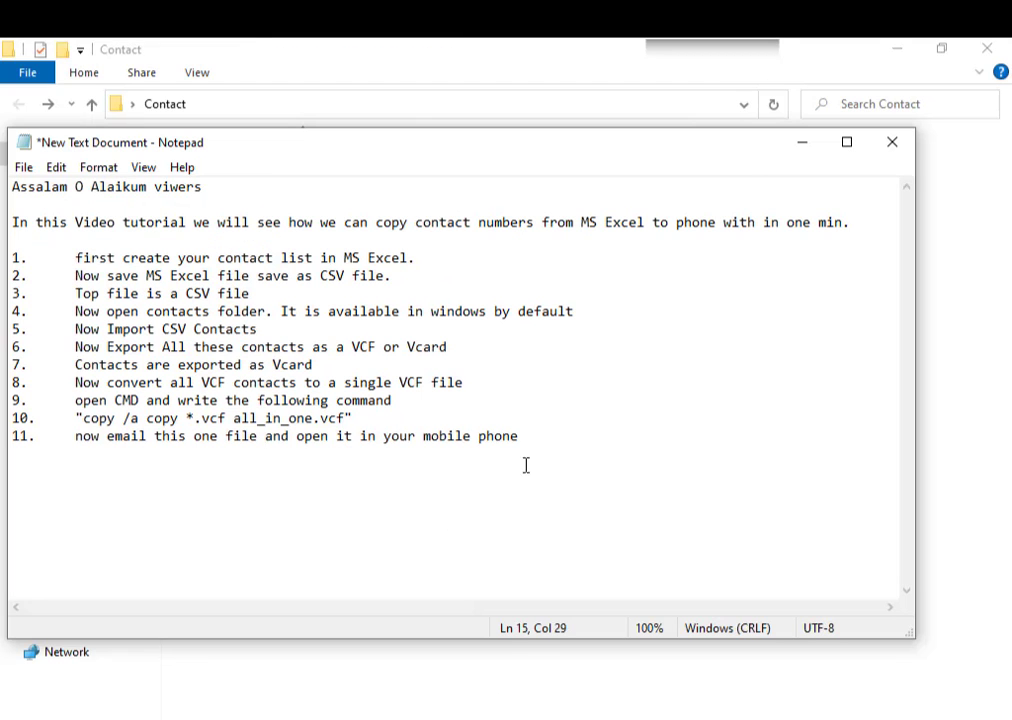
left_click(529, 447)
left_click(521, 444)
key("Return")
type("1")
type("2")
type(".")
key("alt+F4")
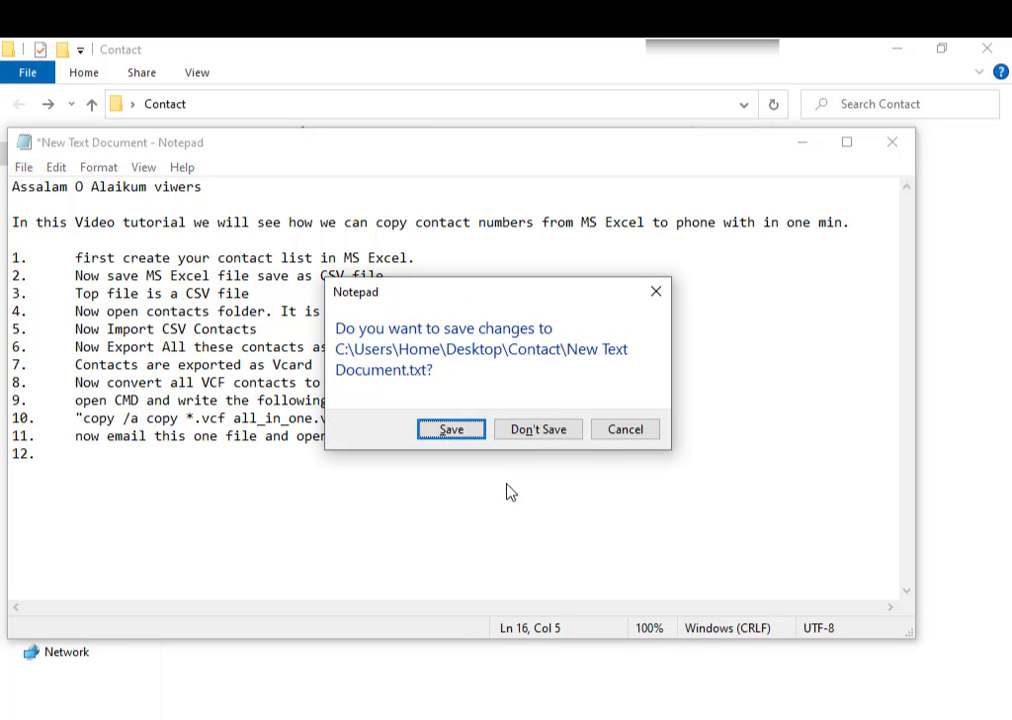
left_click(621, 434)
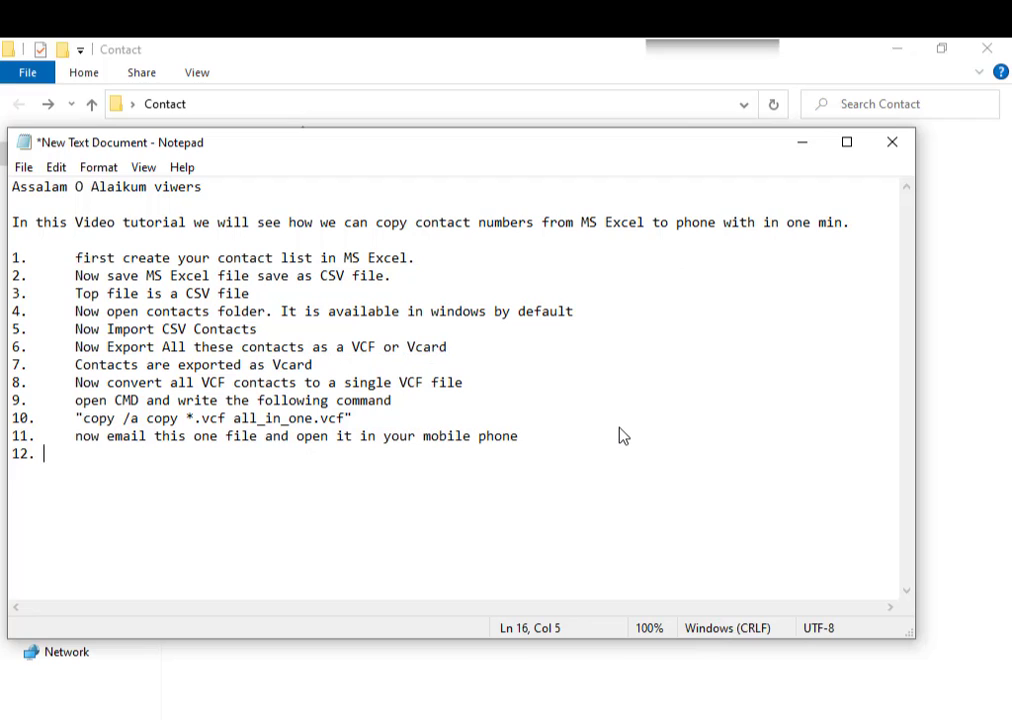
Write step 12 as 'Now download this VCF file in mobile phone'
key("Tab")
type("No")
type("w open ")
type("this emai")
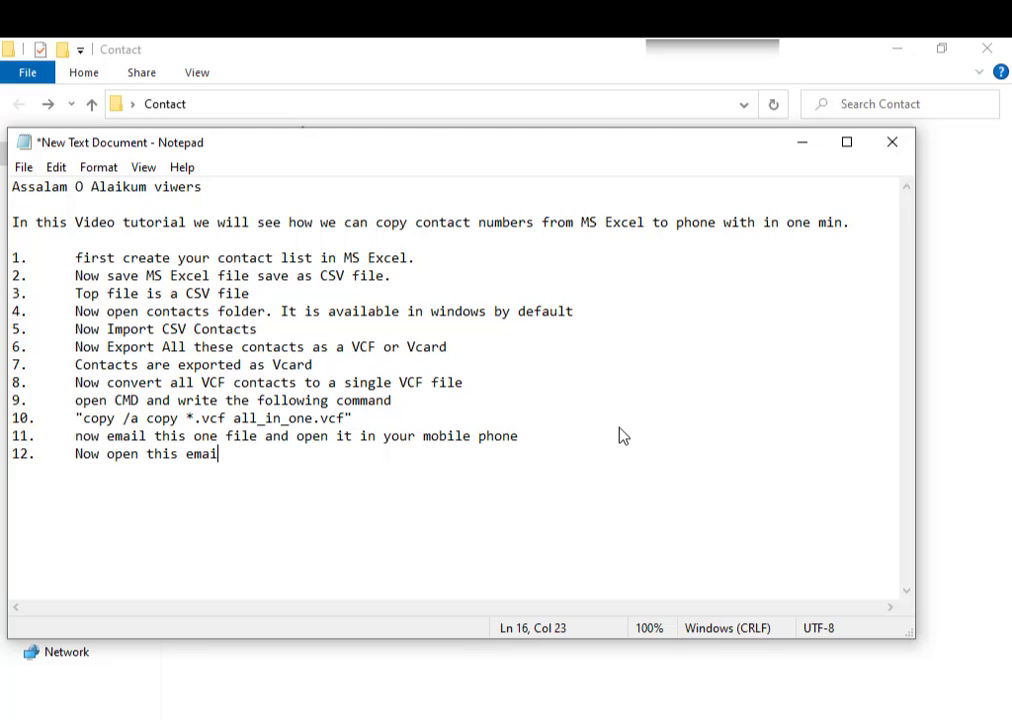
type("l in y")
type("our")
key("BackSpace")
key("BackSpace")
key("BackSpace")
key("BackSpace")
key("BackSpace")
key("BackSpace")
key("BackSpace")
key("BackSpace")
key("BackSpace")
key("BackSpace")
key("BackSpace")
key("BackSpace")
type("do")
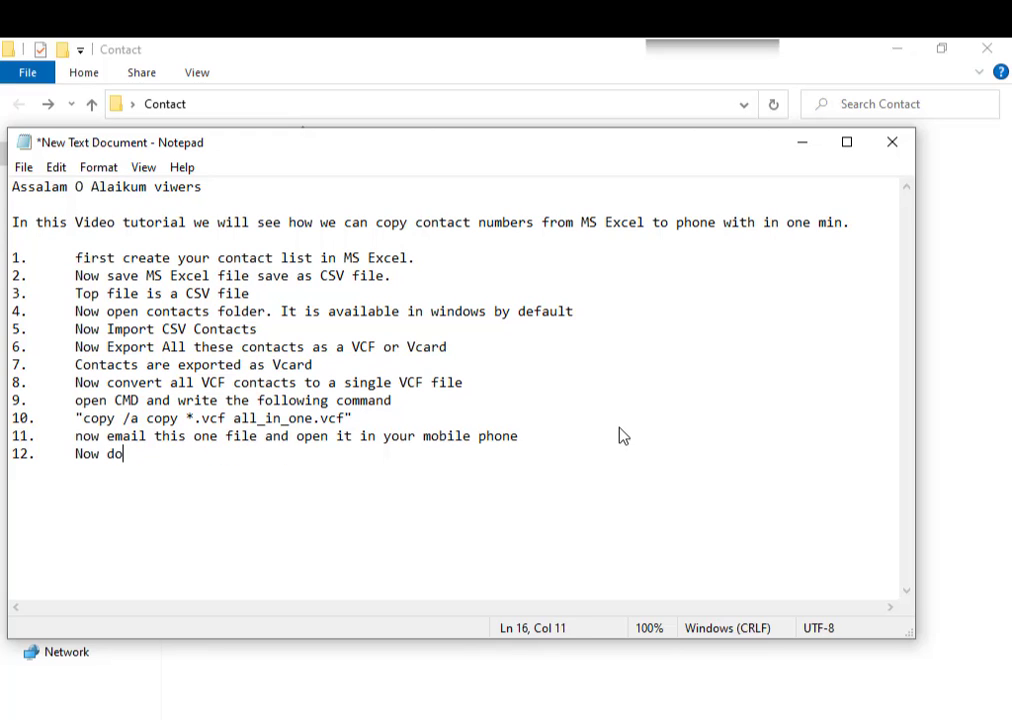
type("wnload this ")
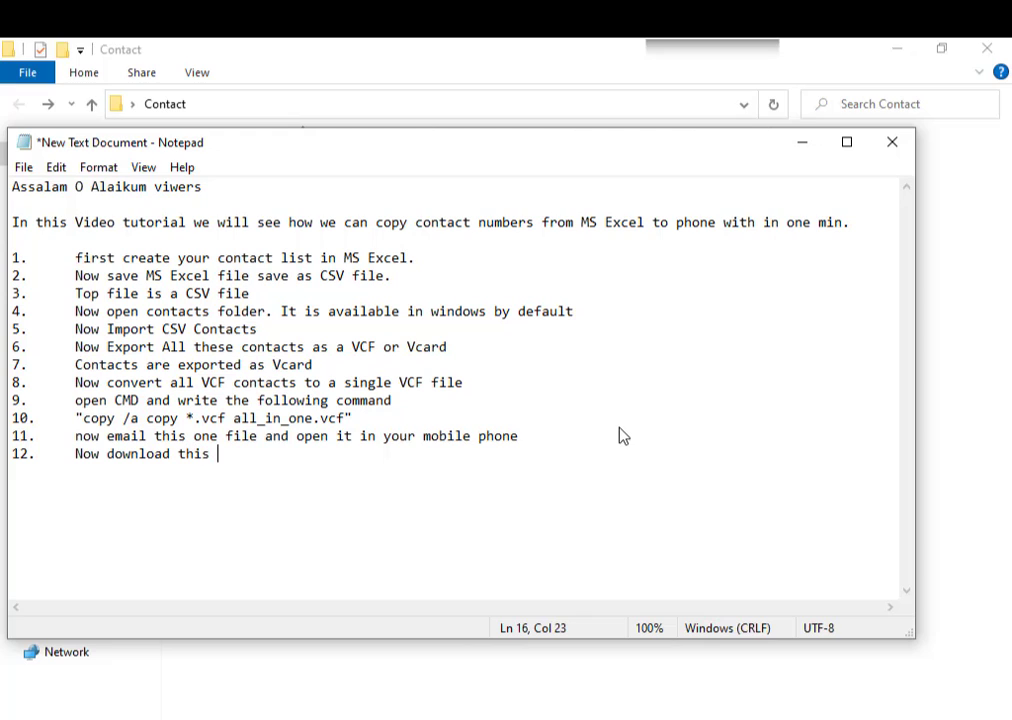
type("fil")
key("BackSpace")
key("BackSpace")
key("BackSpace")
type("VCF")
type(" file ion")
key("BackSpace")
key("BackSpace")
type("n ")
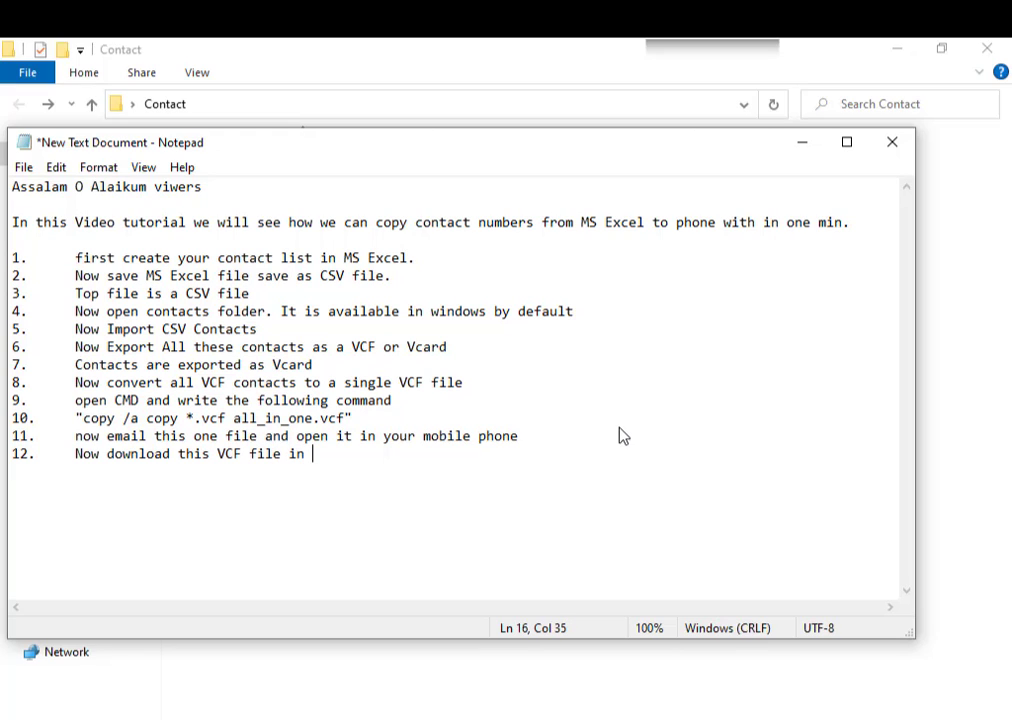
type("mobile")
type(" phoine")
key("BackSpace")
key("BackSpace")
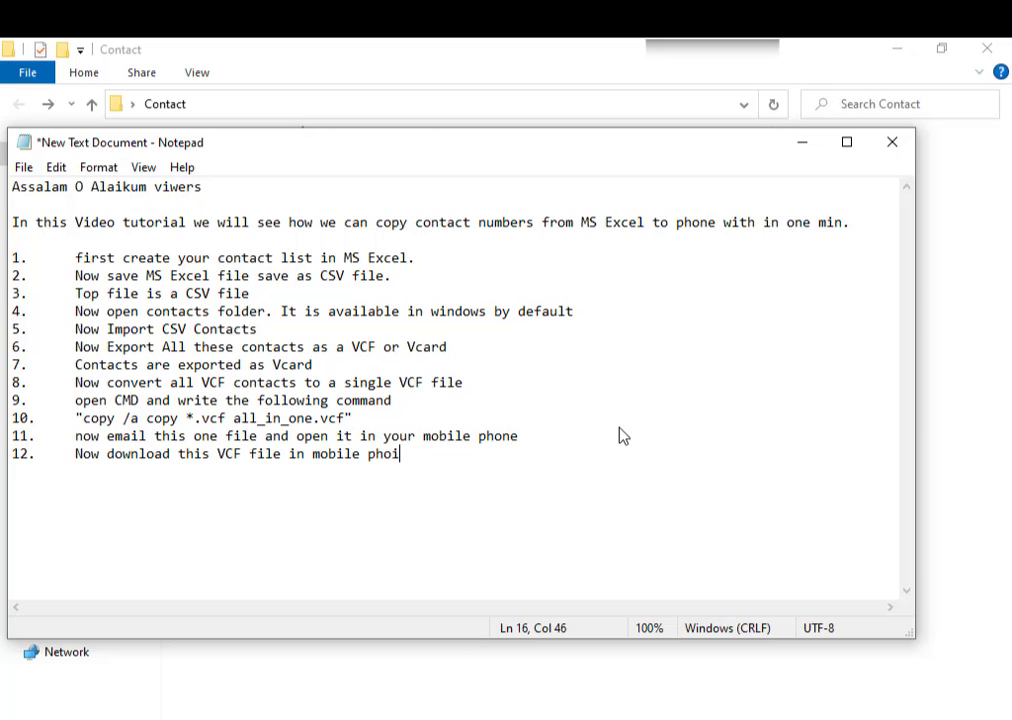
key("BackSpace")
type("ne")
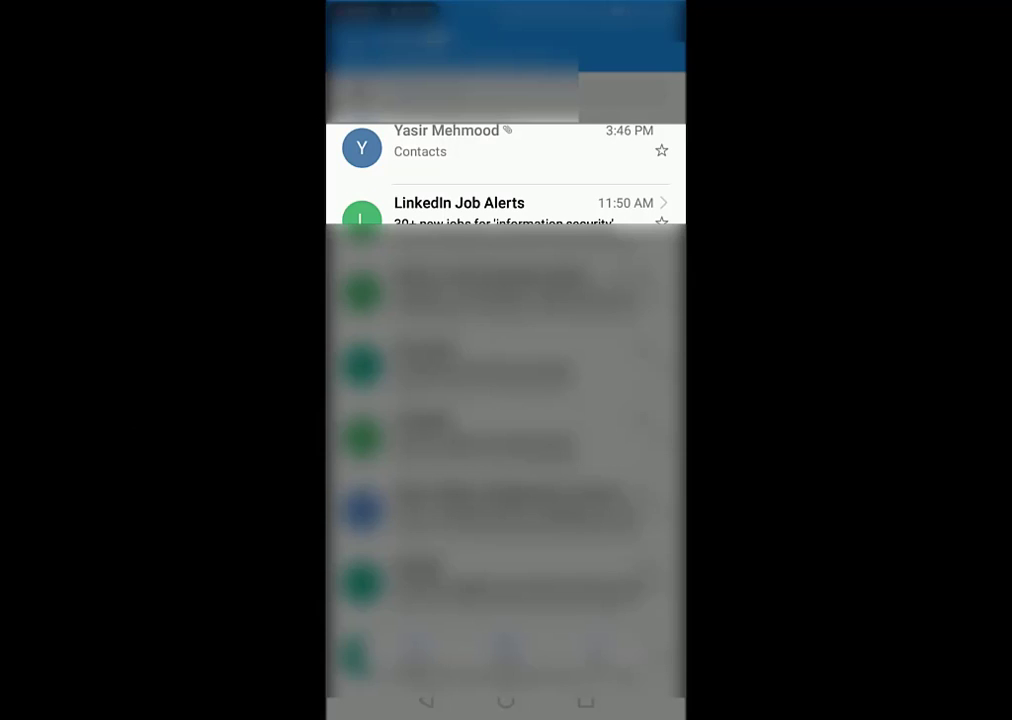
Save all_in_one.vcf from the Contacts email and import it into the phone's contacts
left_click(565, 149)
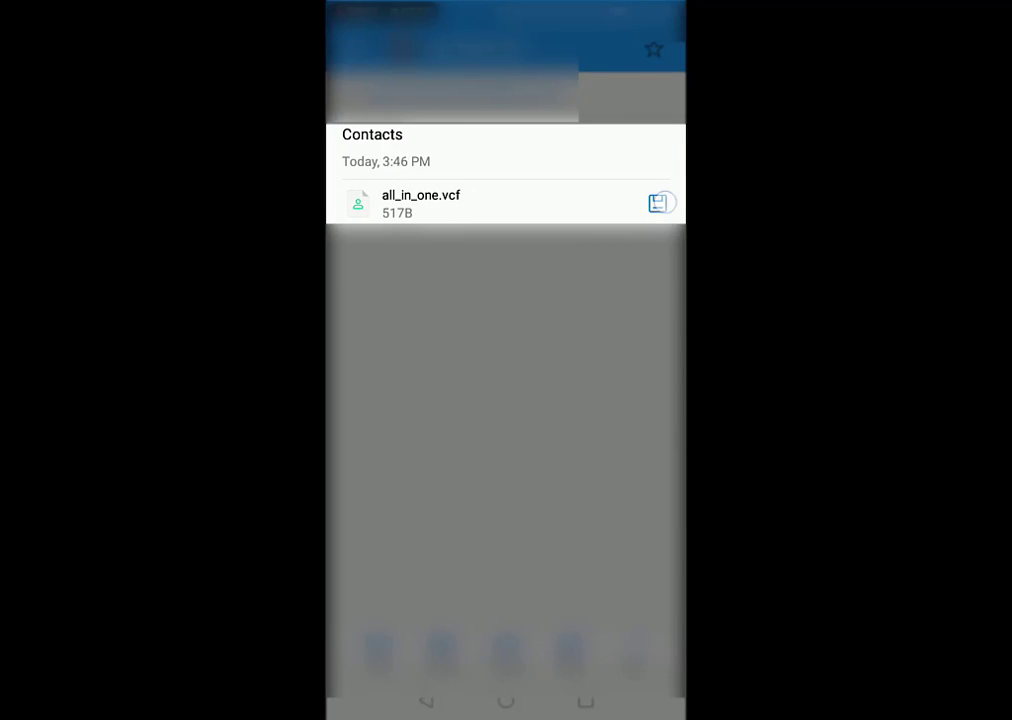
left_click(657, 203)
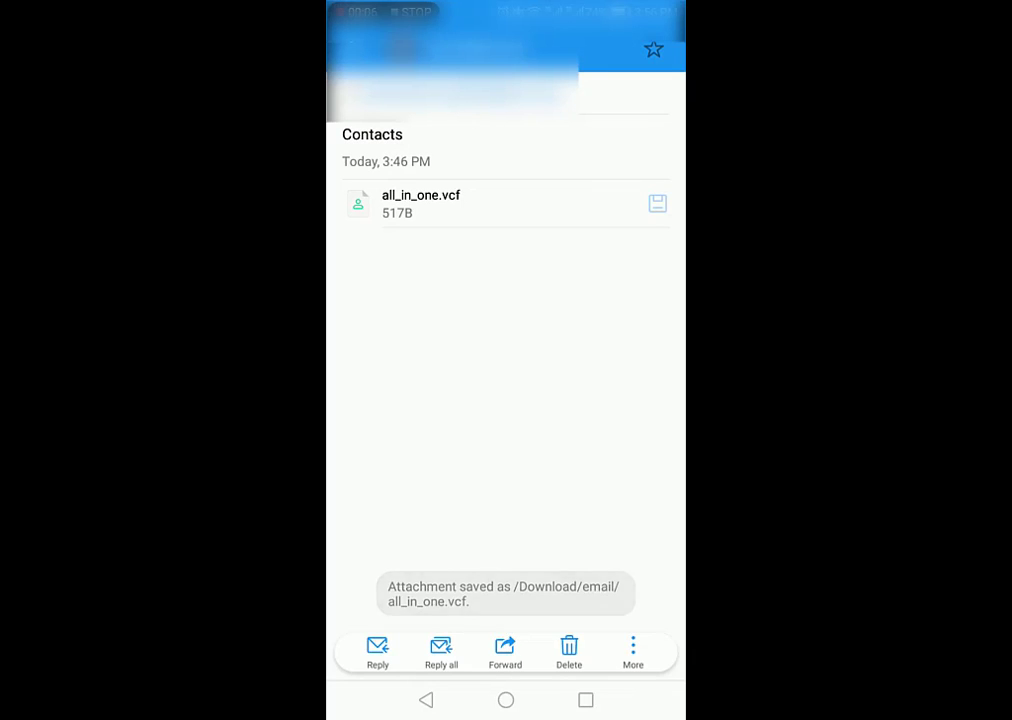
left_click(515, 203)
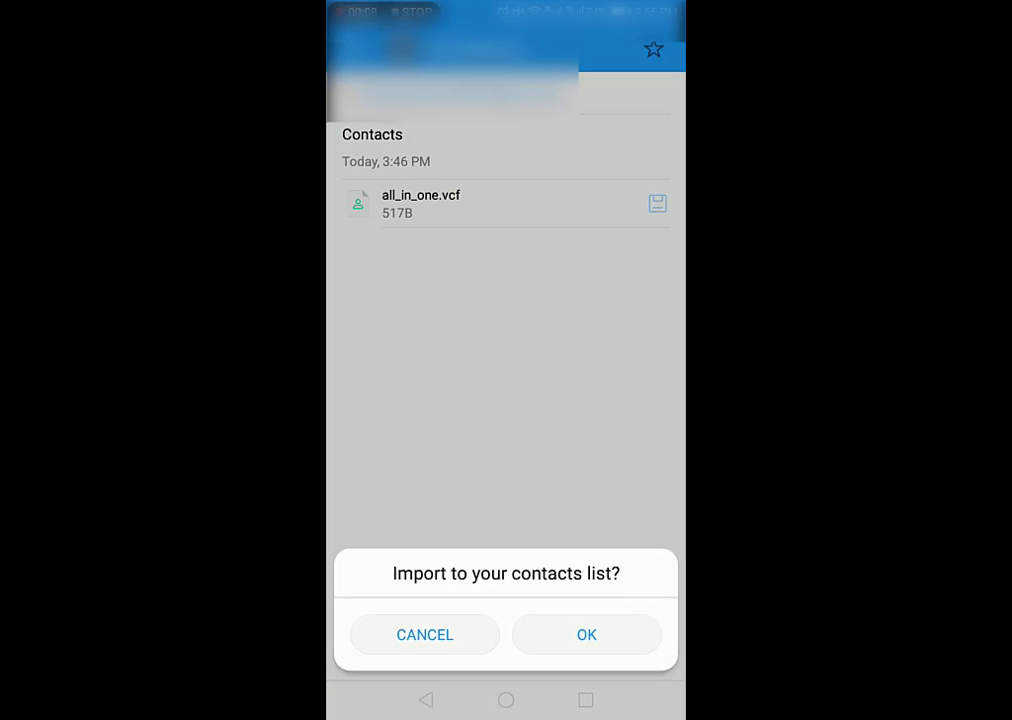
left_click(587, 634)
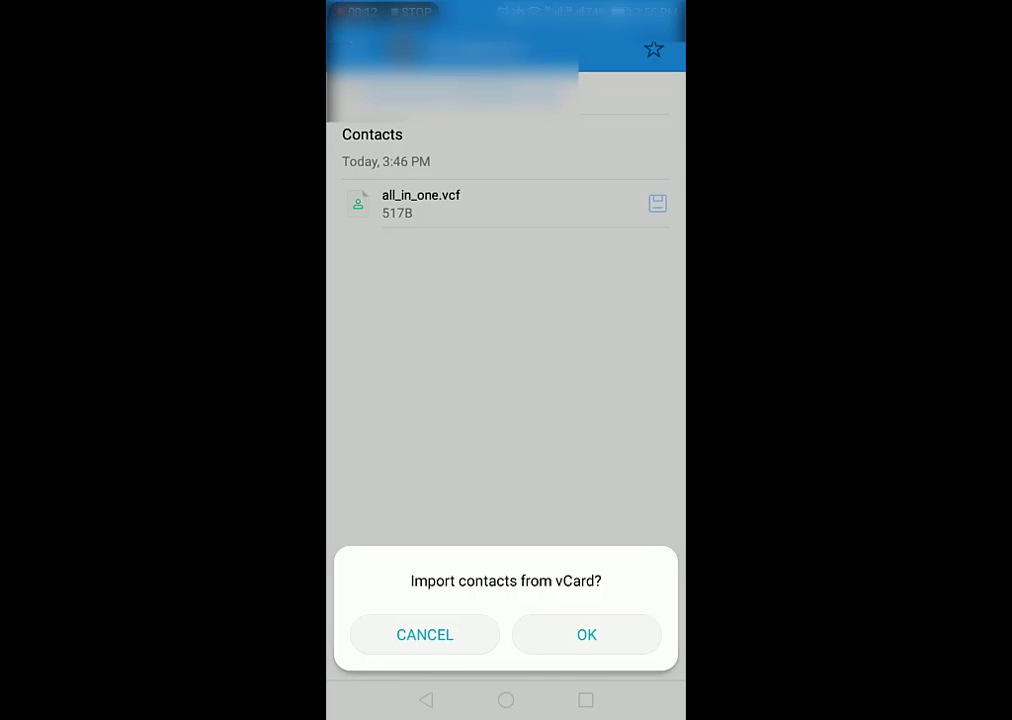
left_click(578, 637)
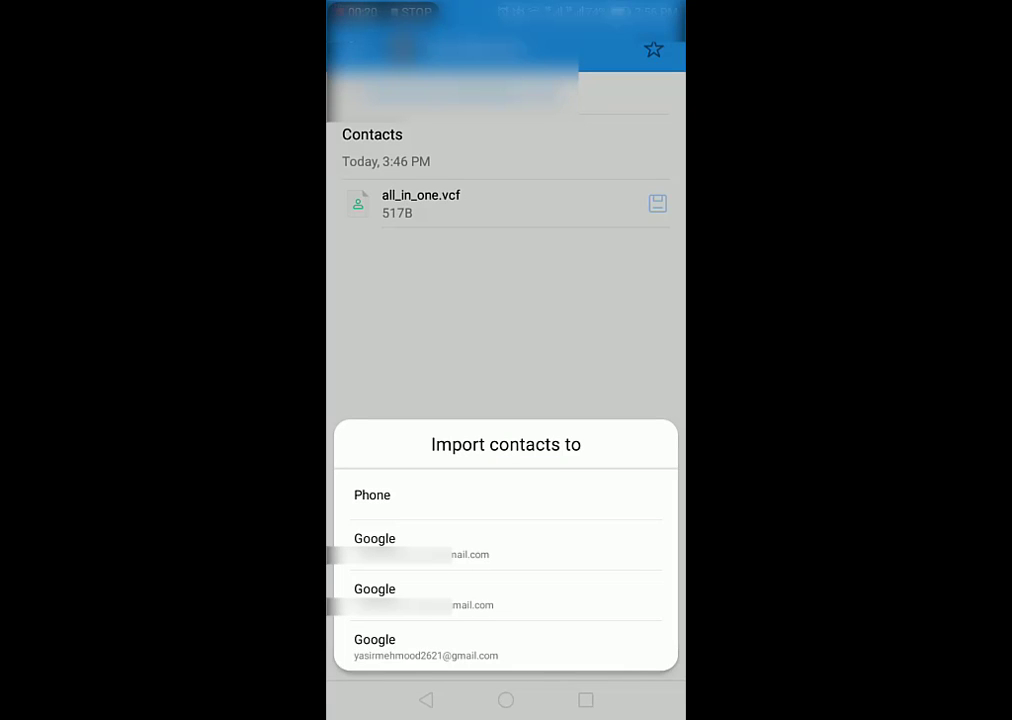
left_click(520, 591)
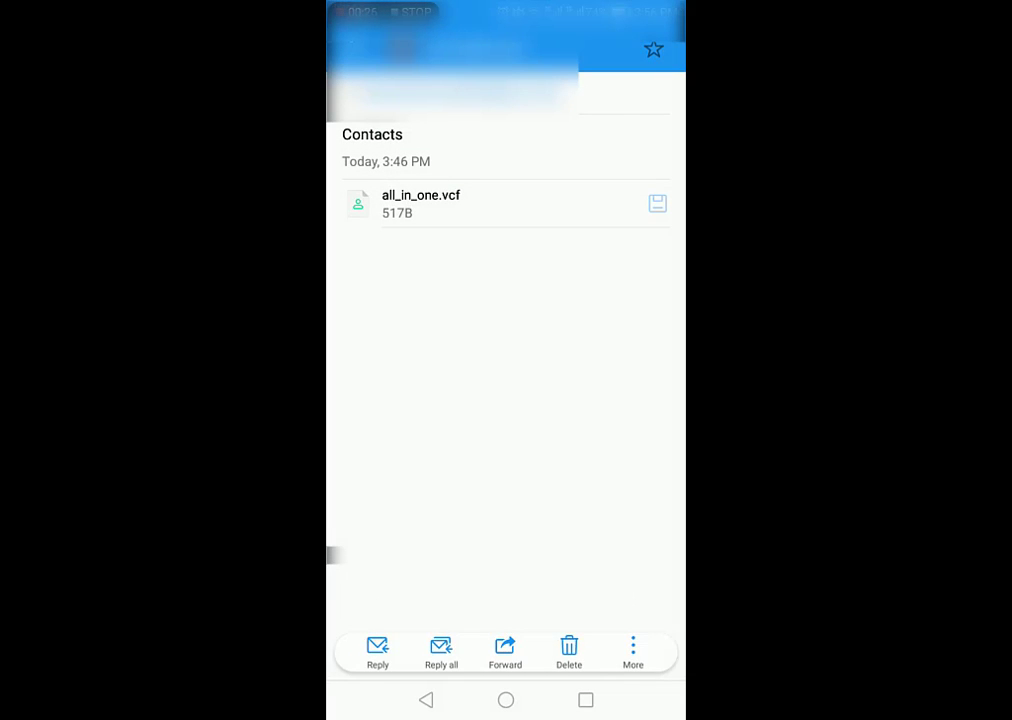
left_click(427, 700)
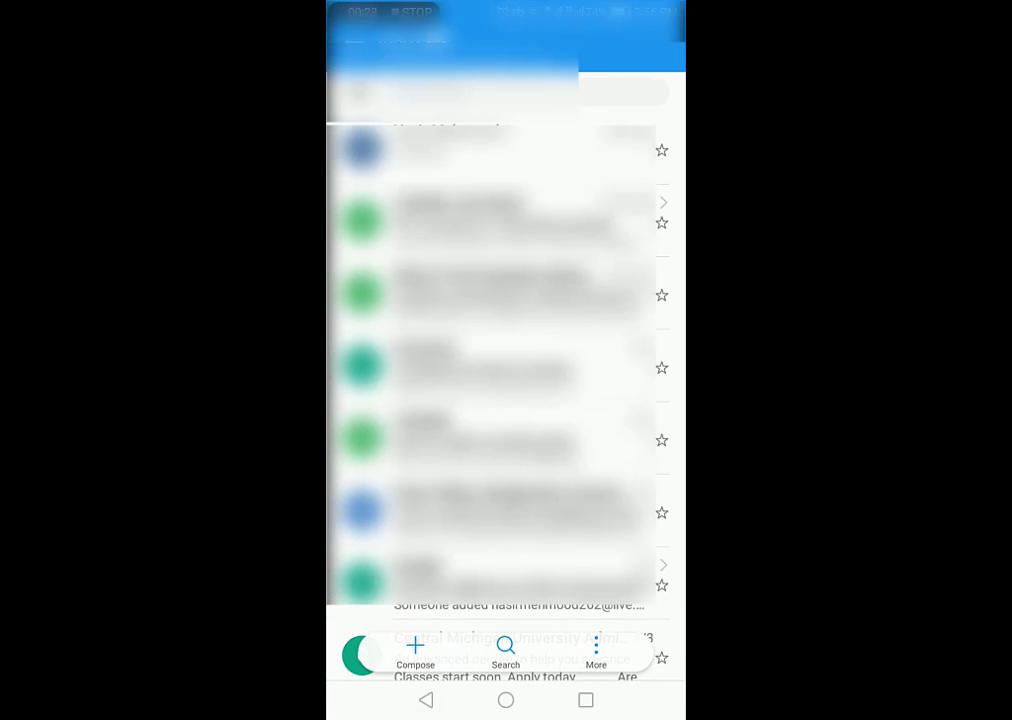
Search the phone's contact list for 'it tech' to find the imported contacts
left_click(506, 700)
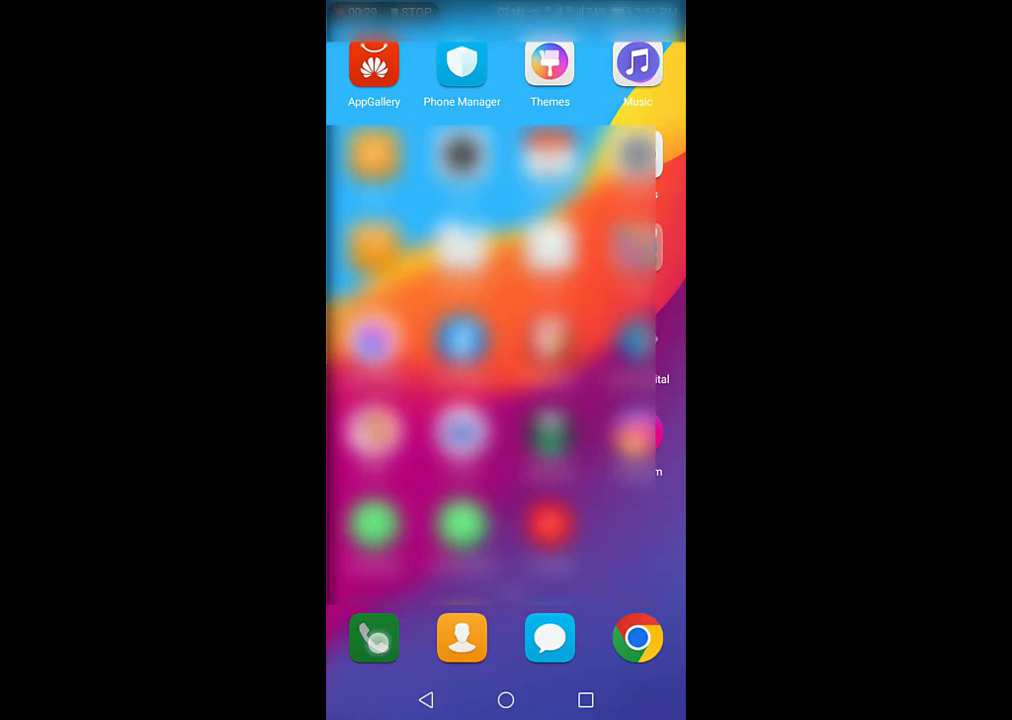
left_click(373, 639)
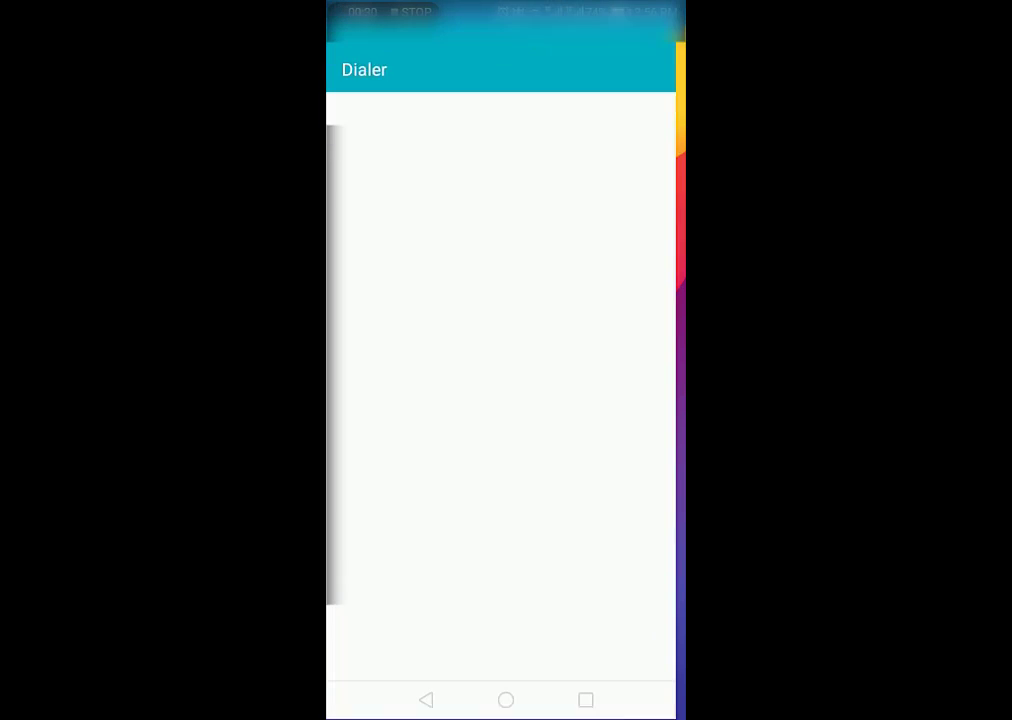
left_click(505, 48)
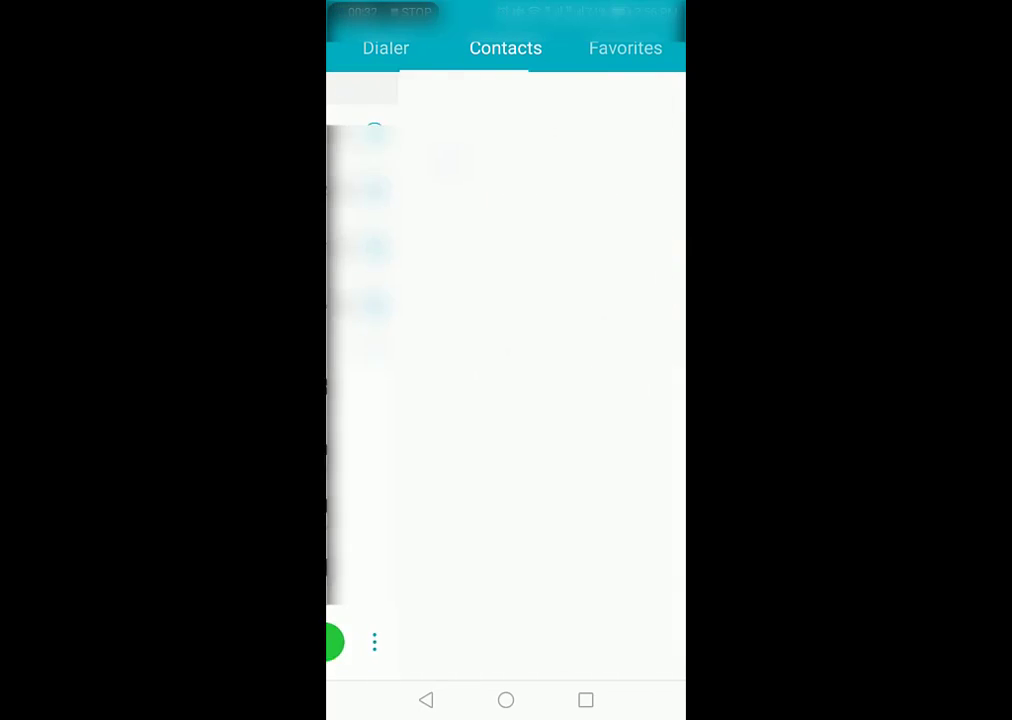
left_click(504, 93)
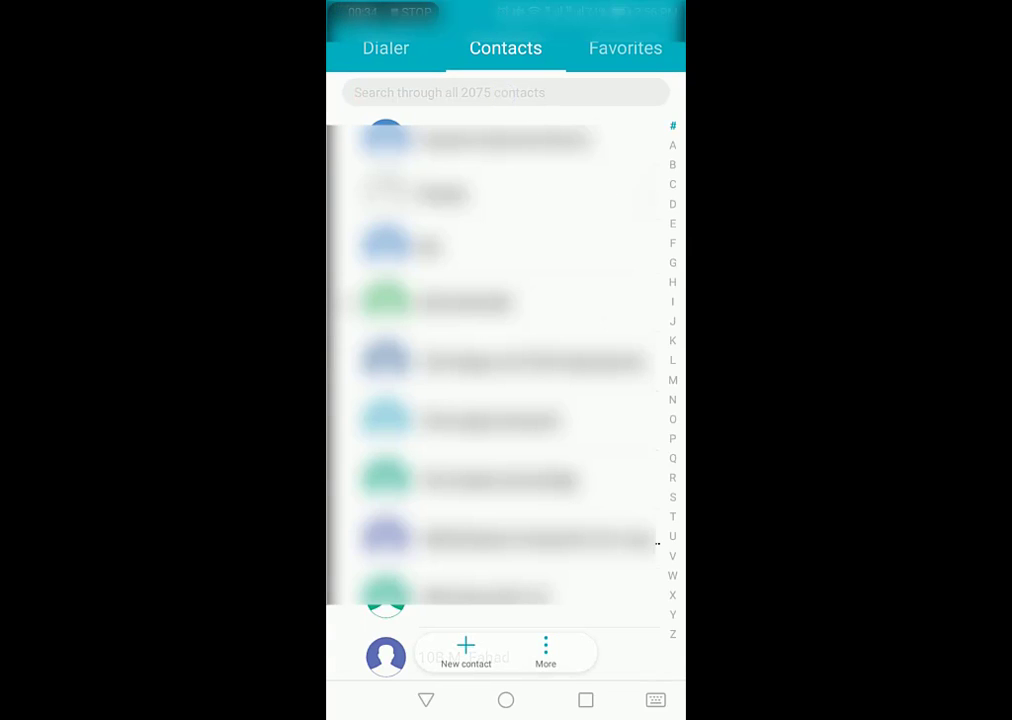
type("it")
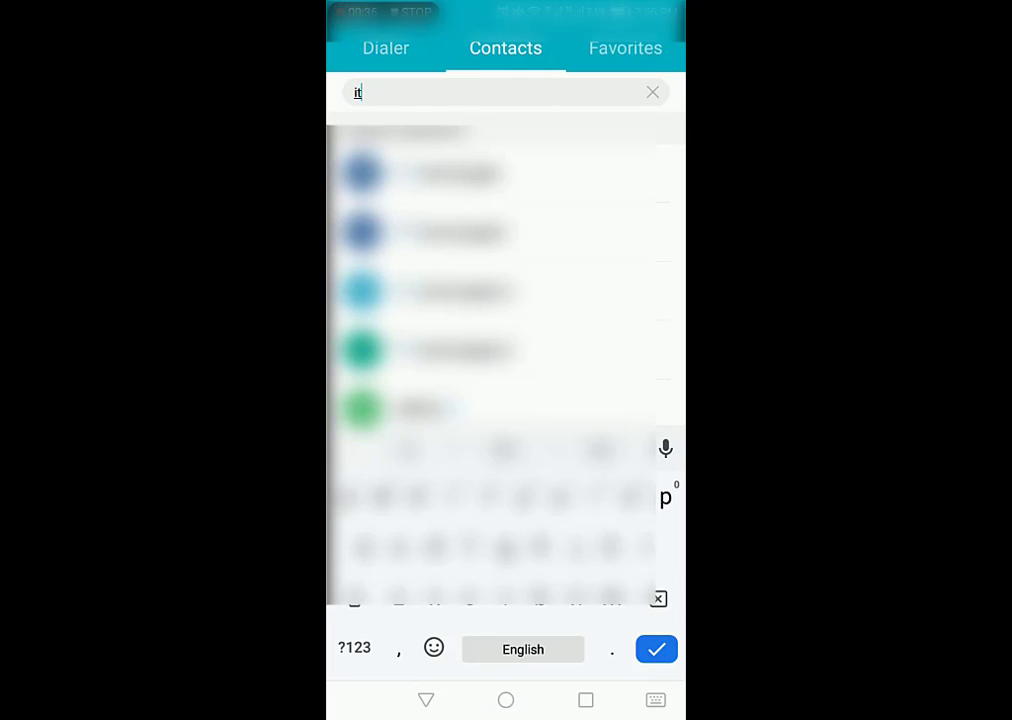
type("l")
key("BackSpace")
type("tech")
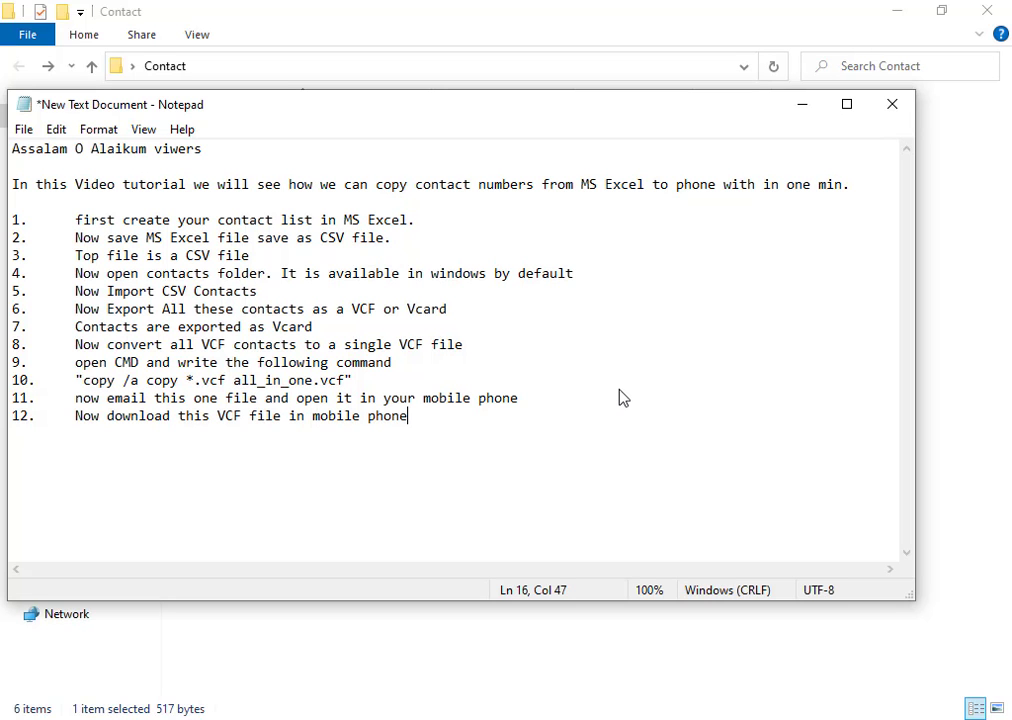
Add step 13 reading 'All contacts are copied in your mobile.'
key("Return")
type("13")
type(".")
type(" al")
type("l")
key("BackSpace")
key("BackSpace")
key("BackSpace")
key("BackSpace")
key("Tab")
type("All co")
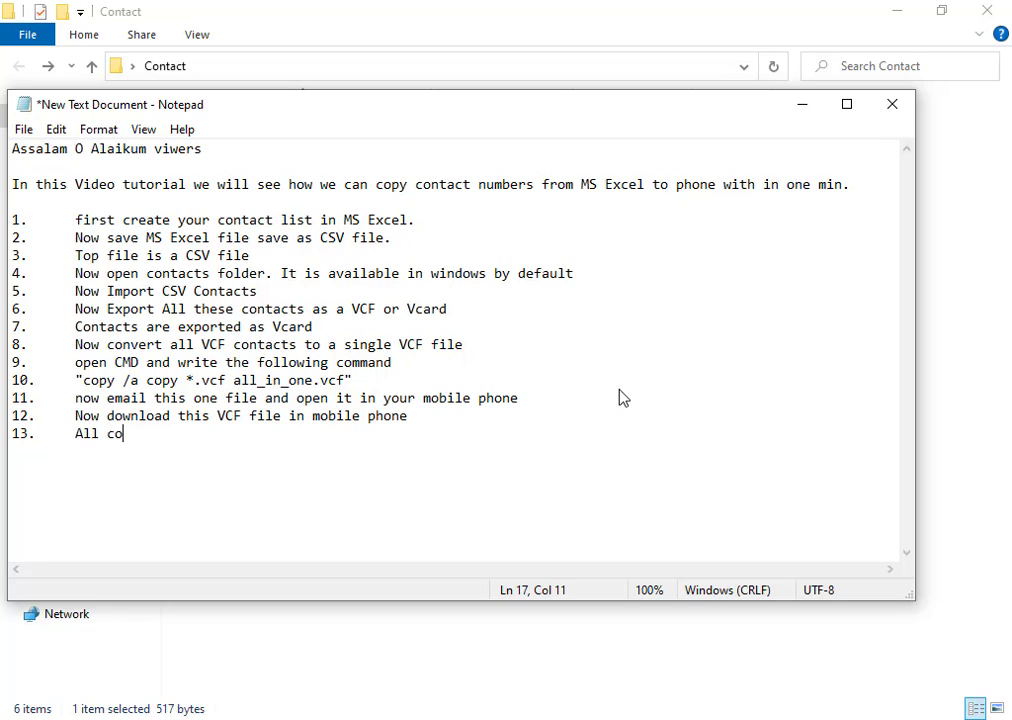
type("ntact")
type("s a")
type("re ")
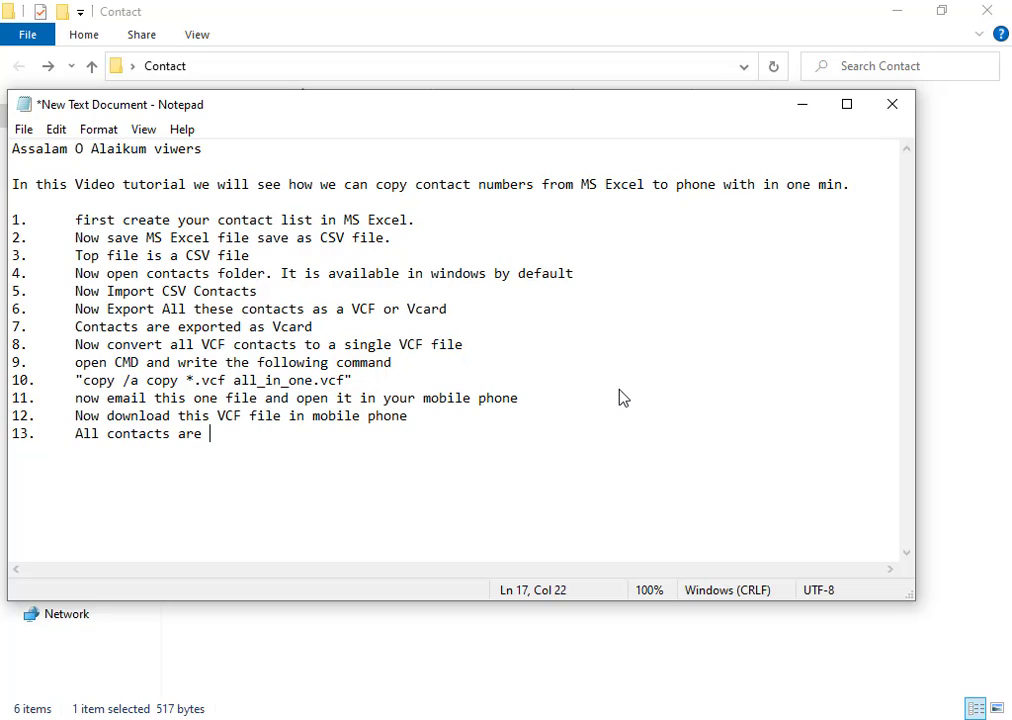
type("copied")
type(" in your")
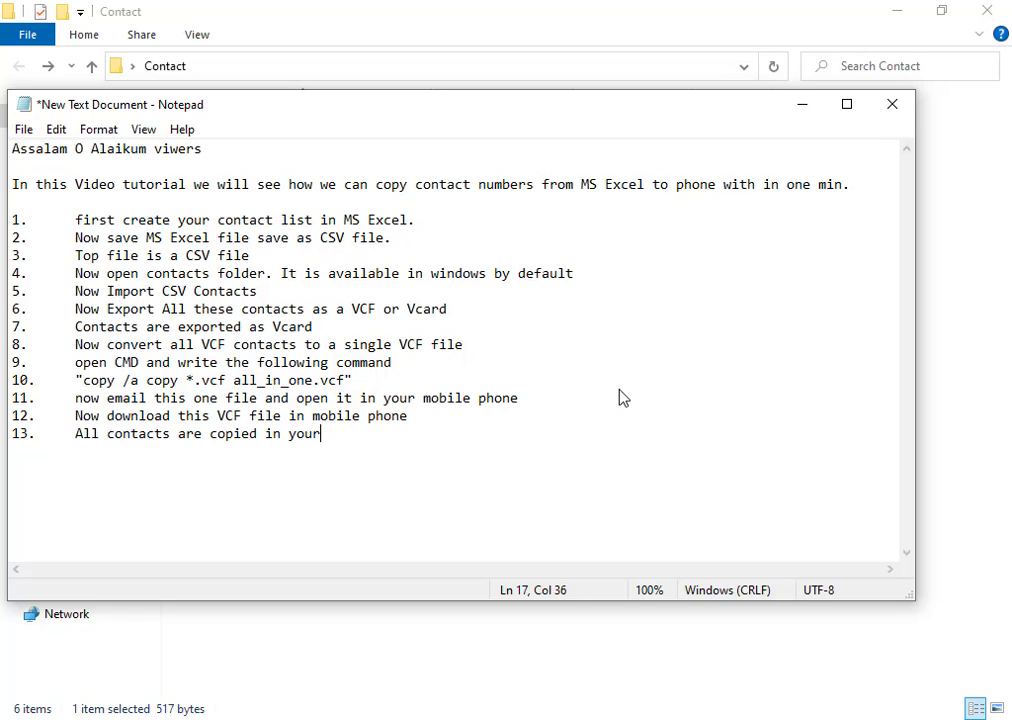
type(" mobnil")
type("e")
key("BackSpace")
key("BackSpace")
key("BackSpace")
key("BackSpace")
type("il")
key("BackSpace")
type("le")
type(".")
Add step 14 'Thank You' and a closing 'ALLAH HAFIZ TC' line
key("Return")
type("14")
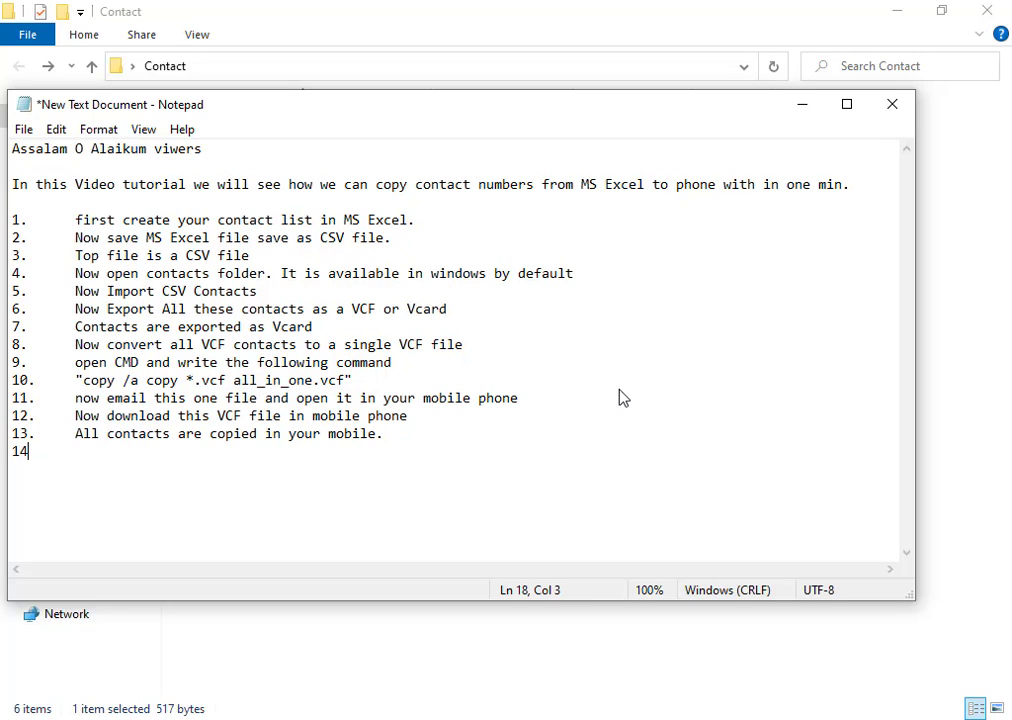
key("BackSpace")
type(". ")
type("Than")
key("BackSpace")
key("BackSpace")
key("BackSpace")
key("BackSpace")
key("Tab")
type("T")
type("hank ")
type("You")
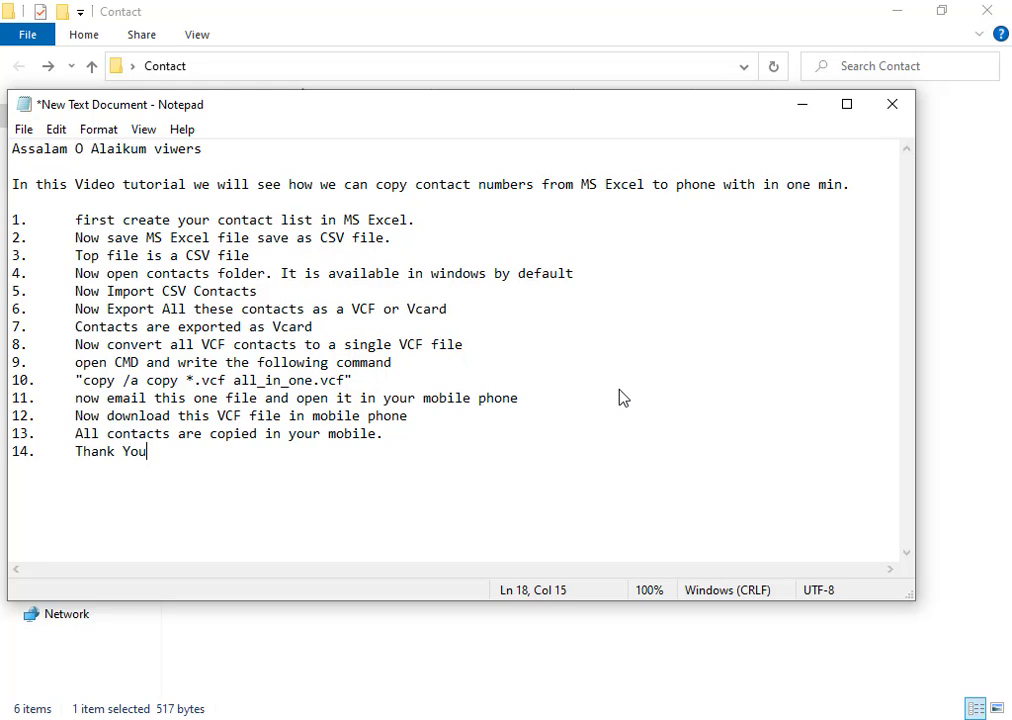
key("Return")
type("ALLAH ")
type("HAFIZ")
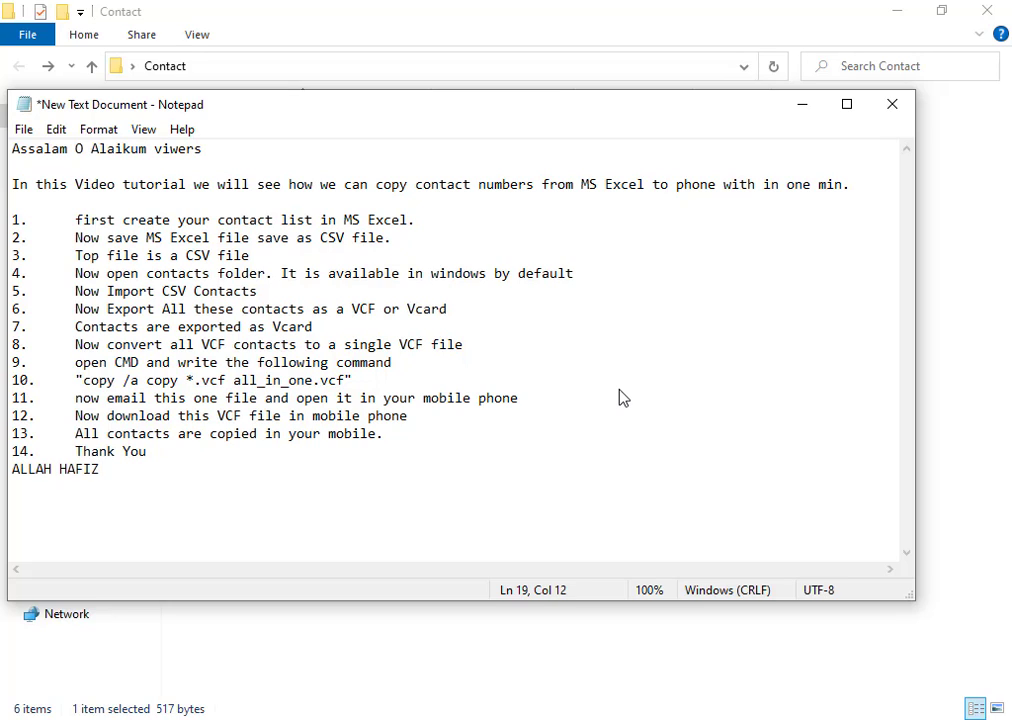
type(" TC")
left_click(870, 719)
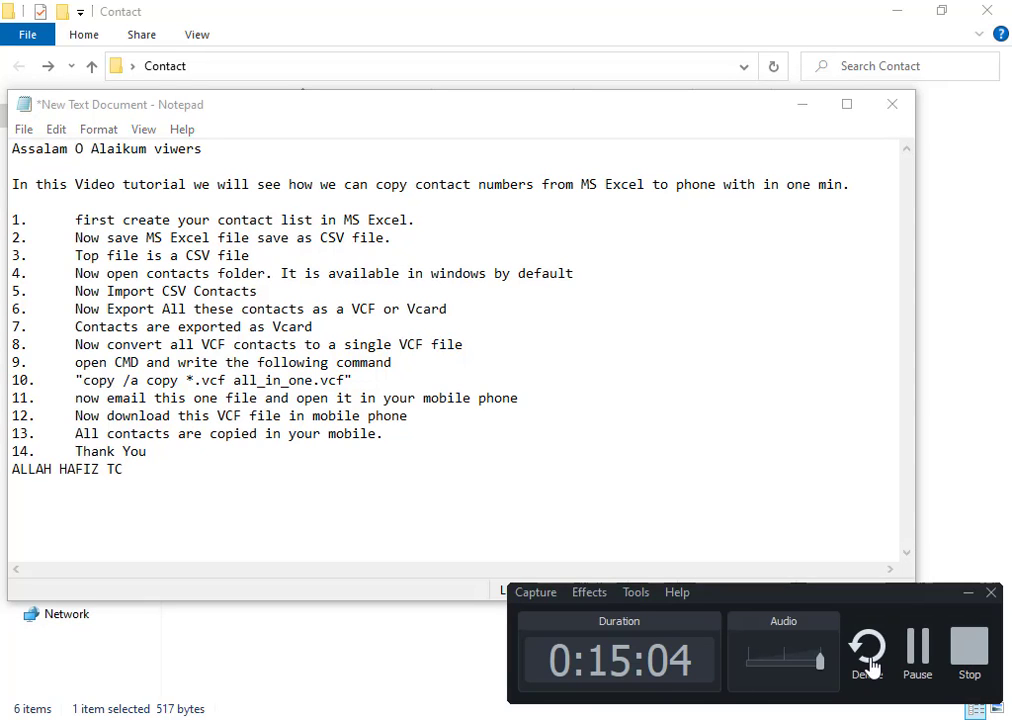